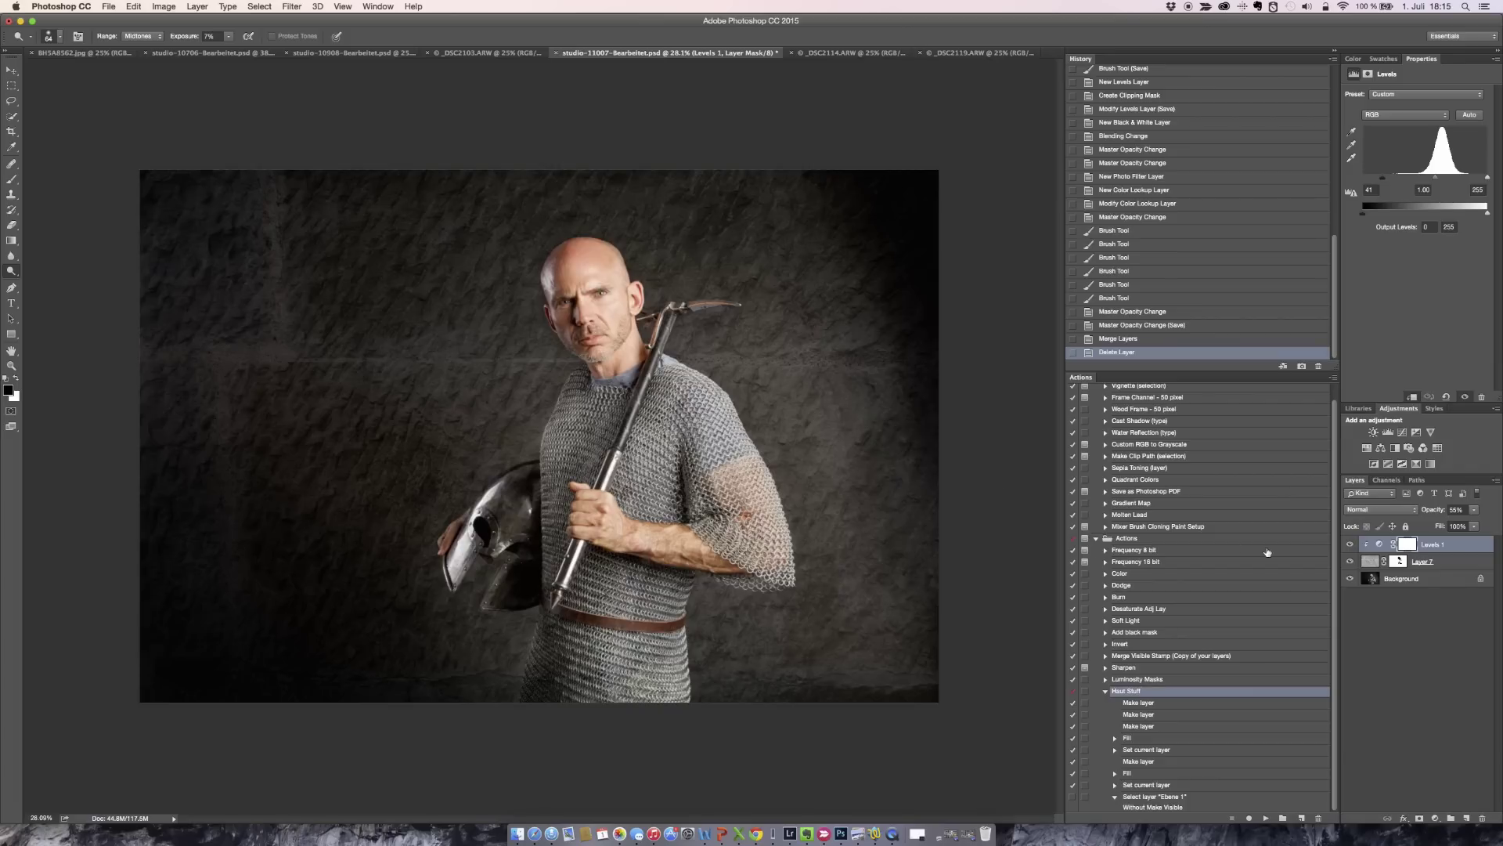
Hide the Layer 7 stone-wall texture
left_click(1350, 561)
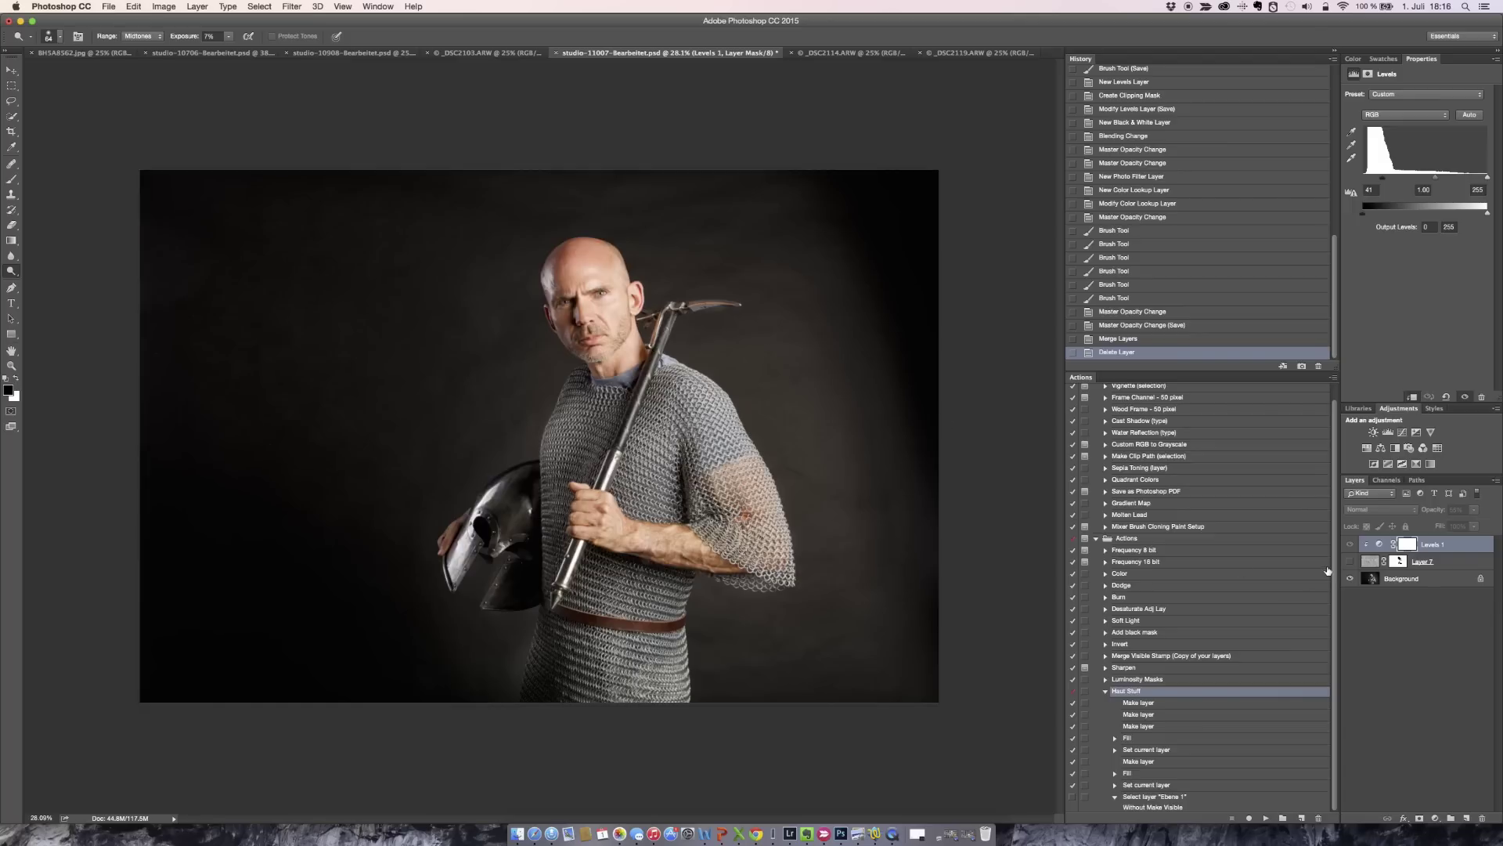
Hide the Background and Levels 1 layers, then view the brick, grille and stone texture photos
left_click(1349, 578)
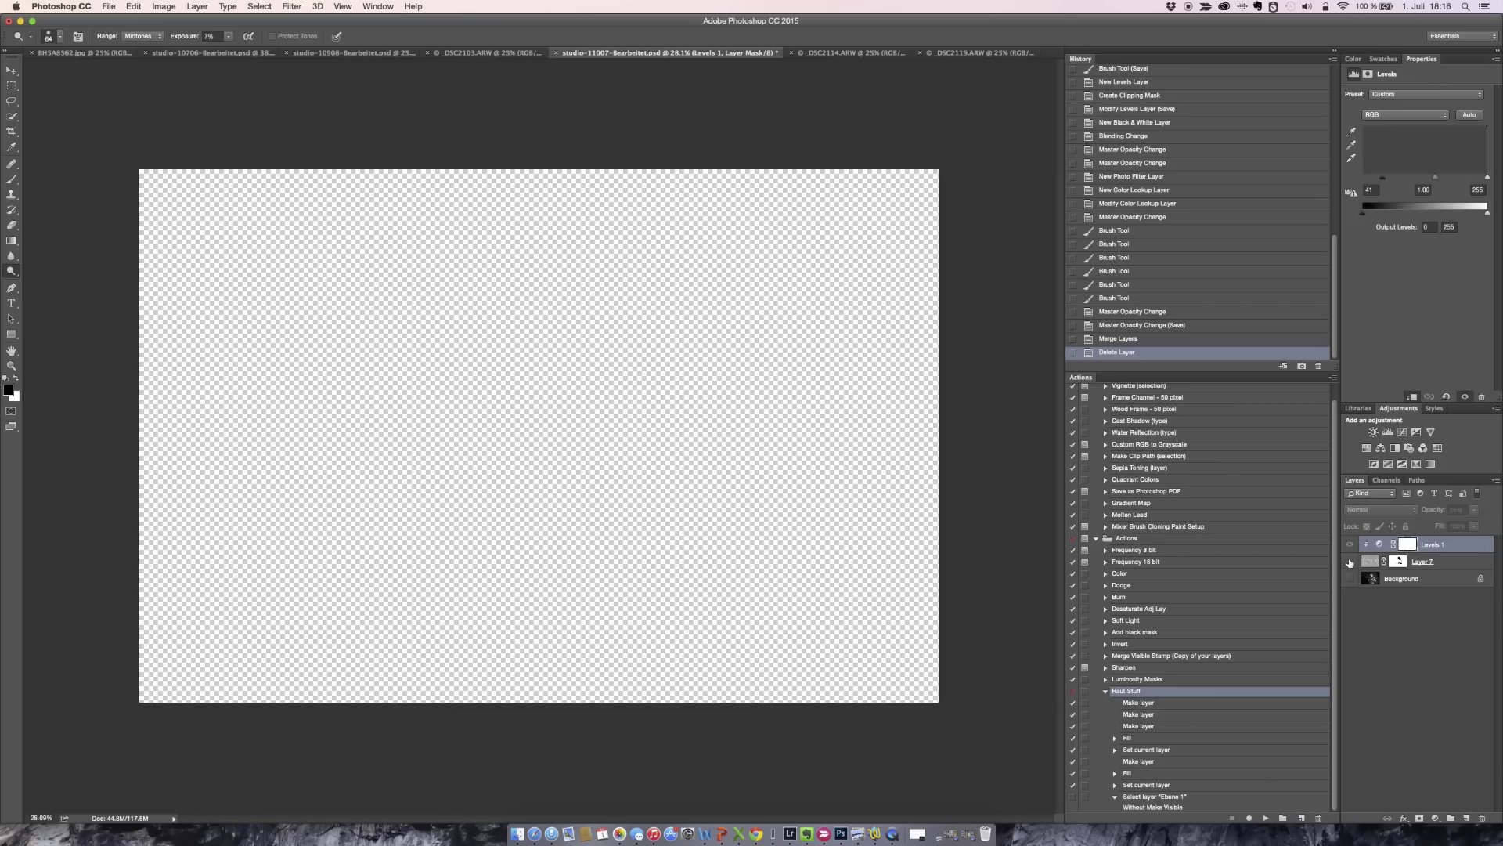
left_click(1349, 545)
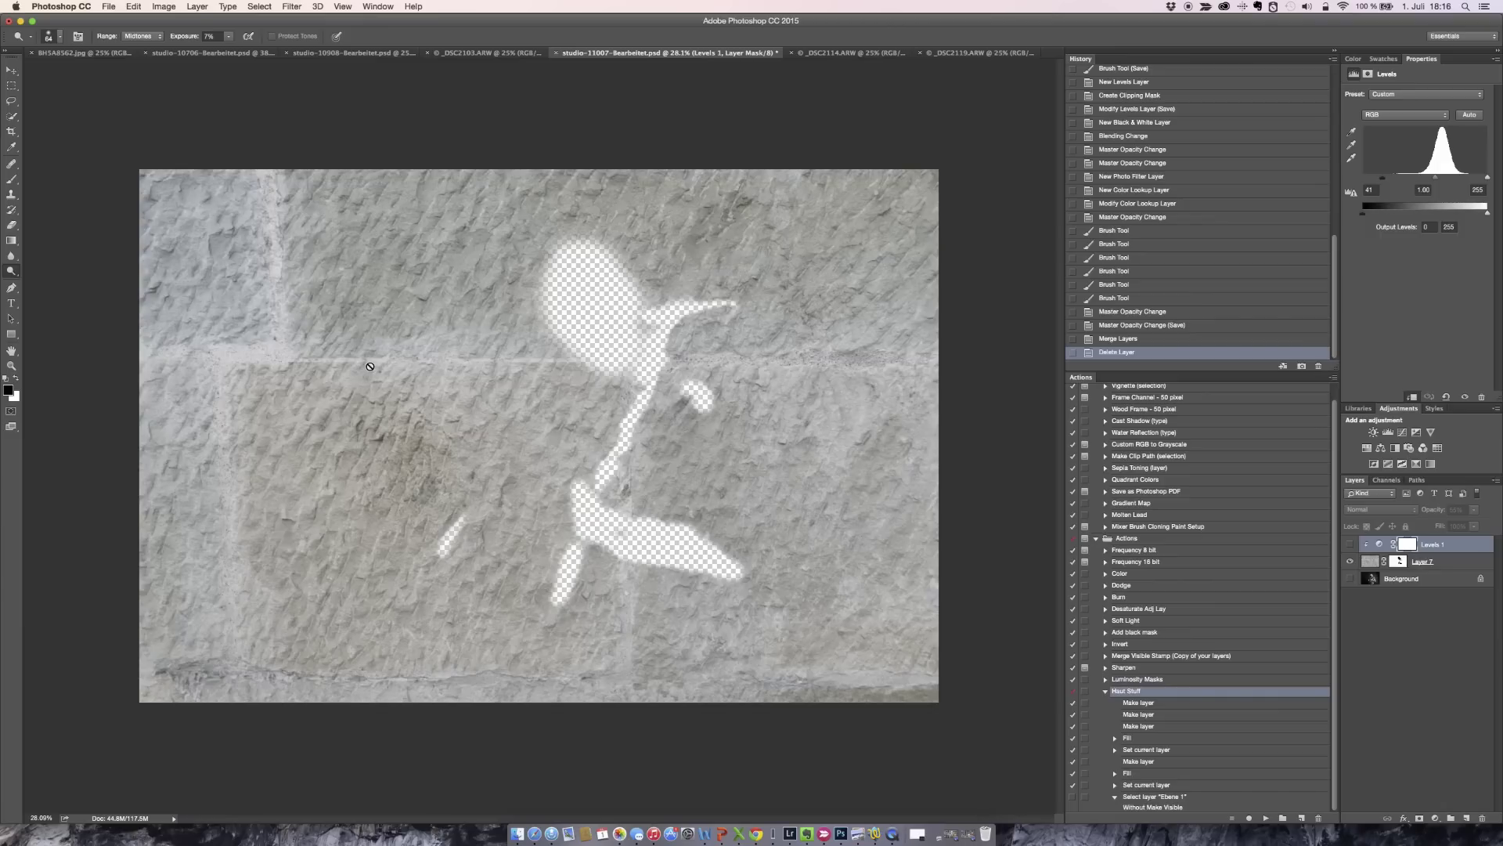
left_click(857, 52)
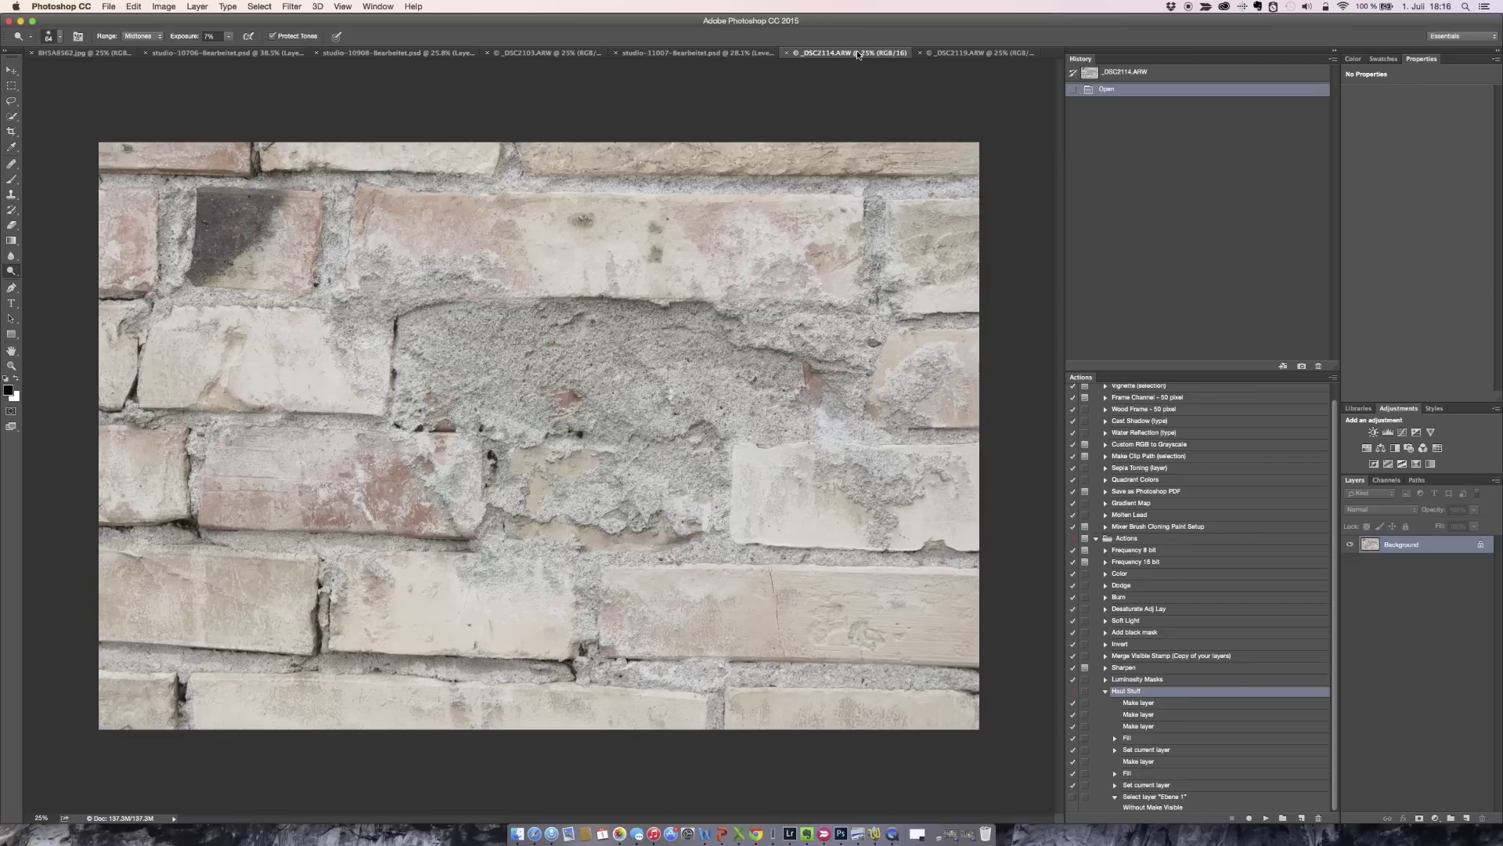
left_click(993, 55)
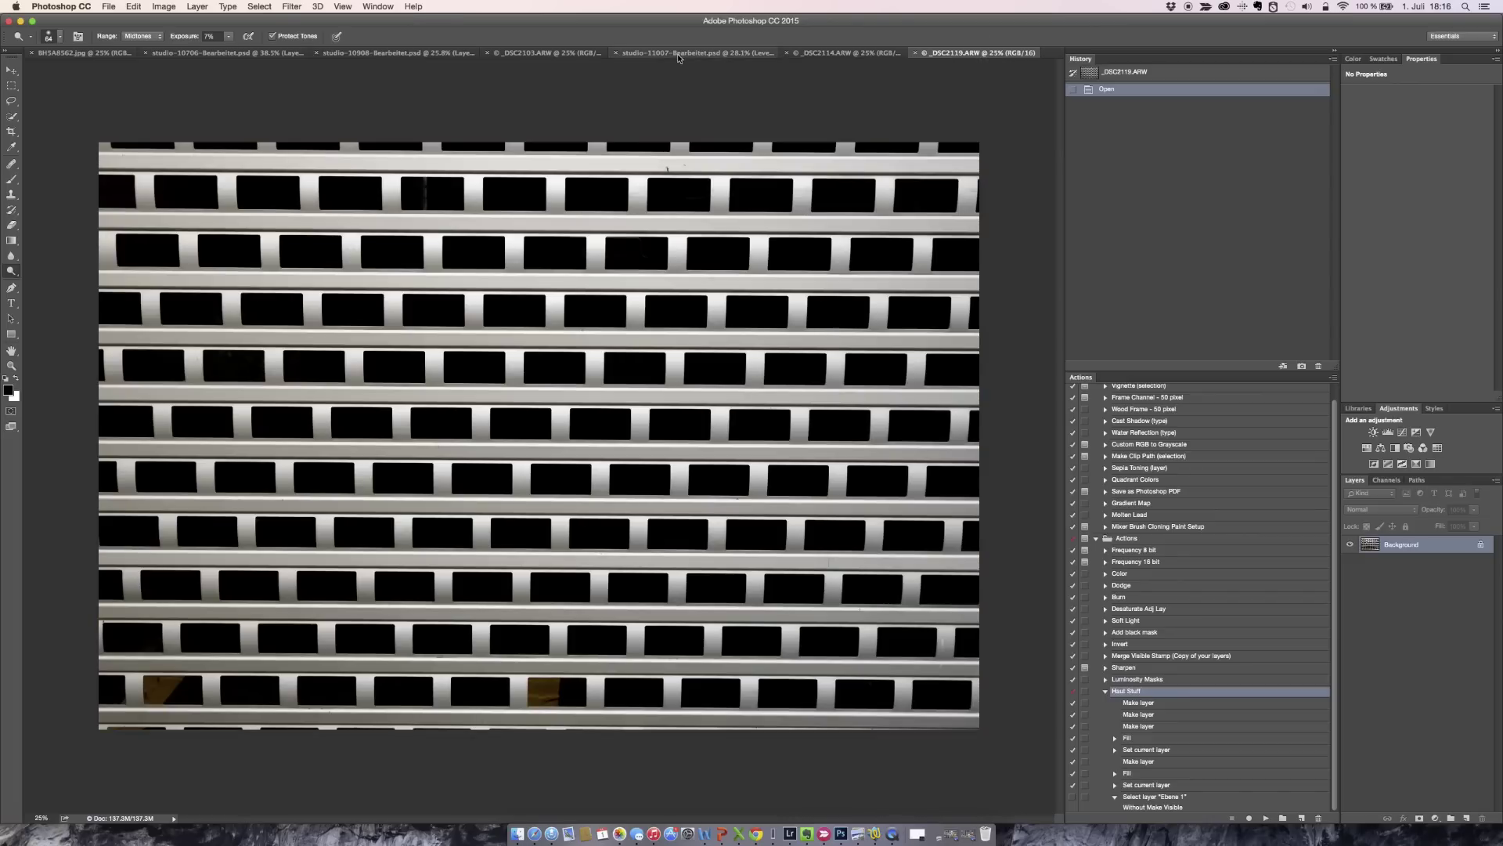
left_click(511, 53)
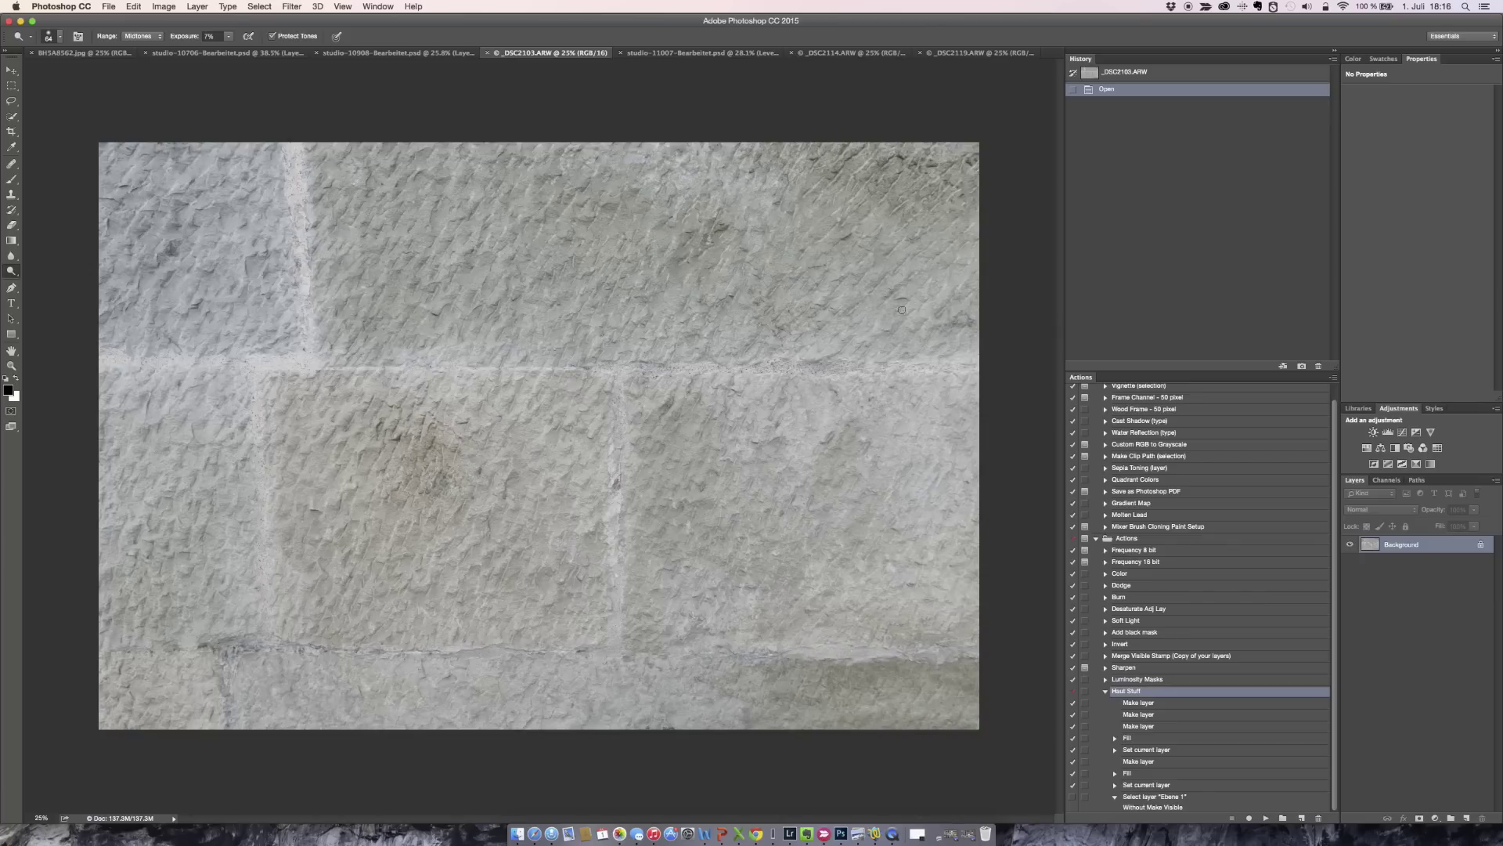
Hide the old stone layer in the portrait, then compare the textures again, ending on _DSC2103 stone
left_click(733, 56)
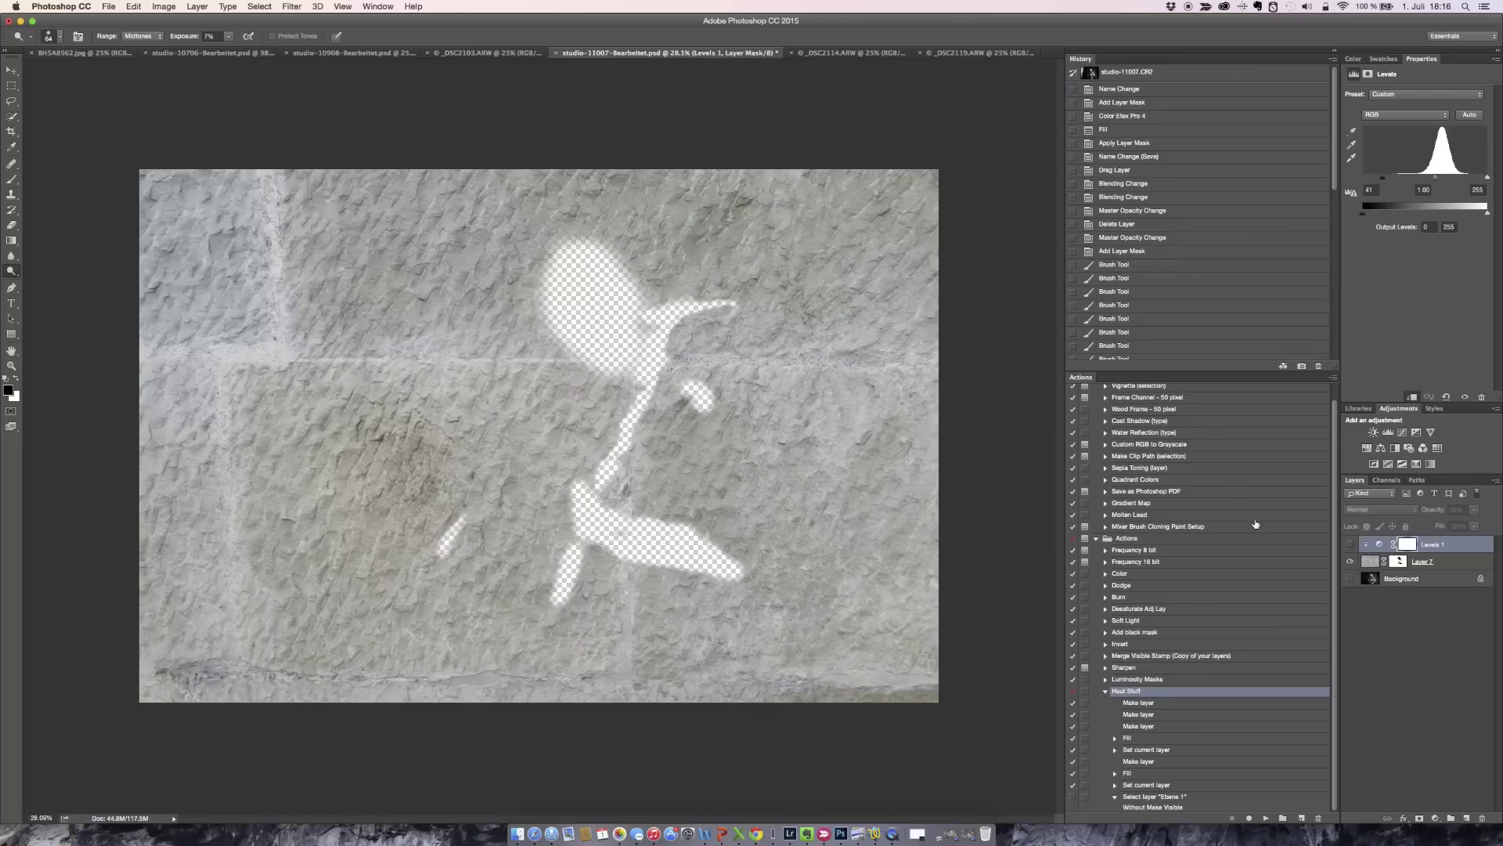
left_click(1349, 562)
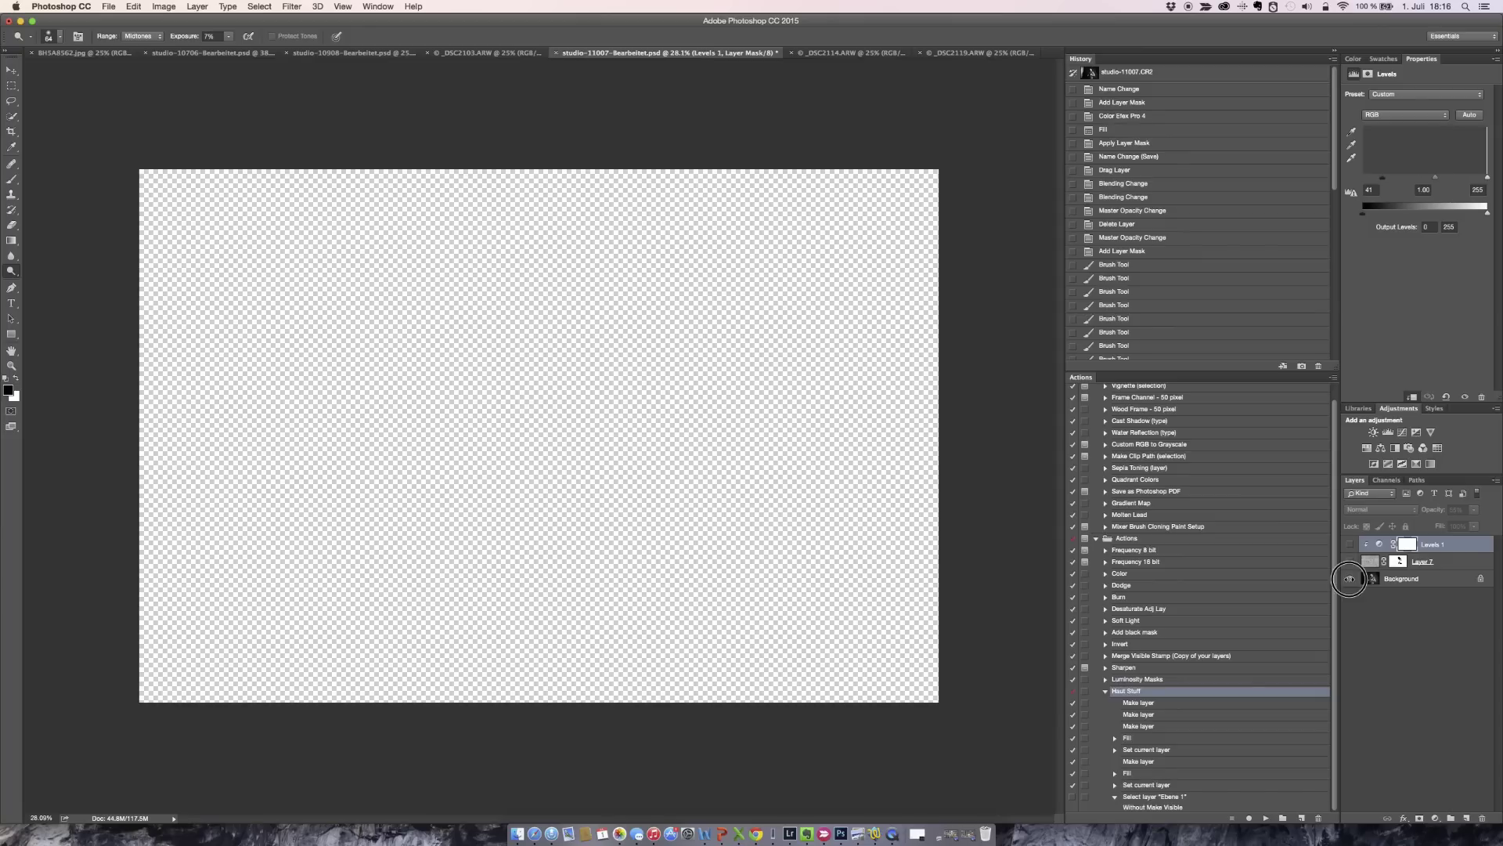
left_click(844, 53)
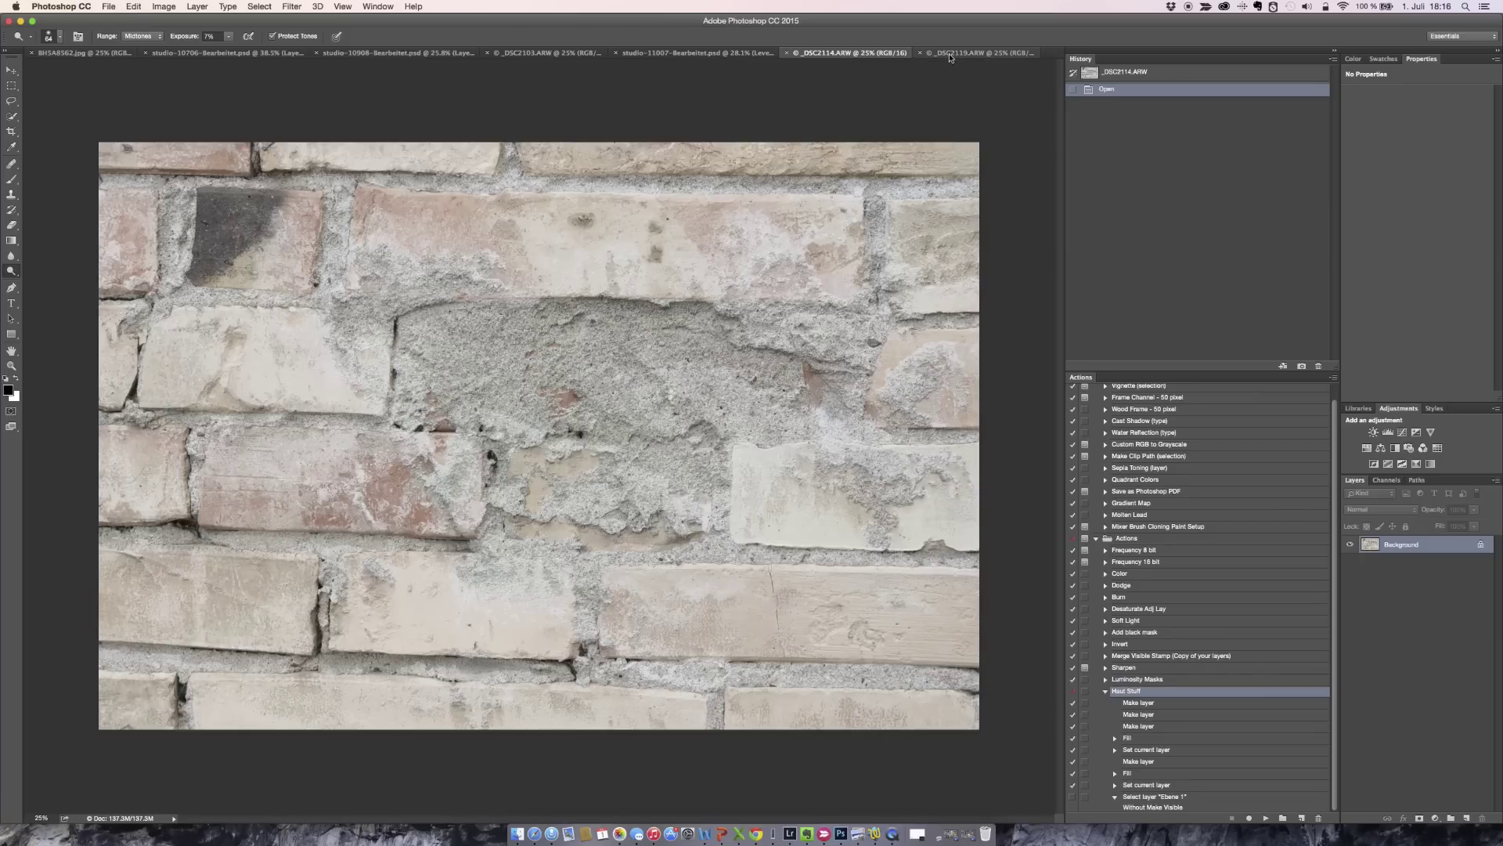
left_click(939, 57)
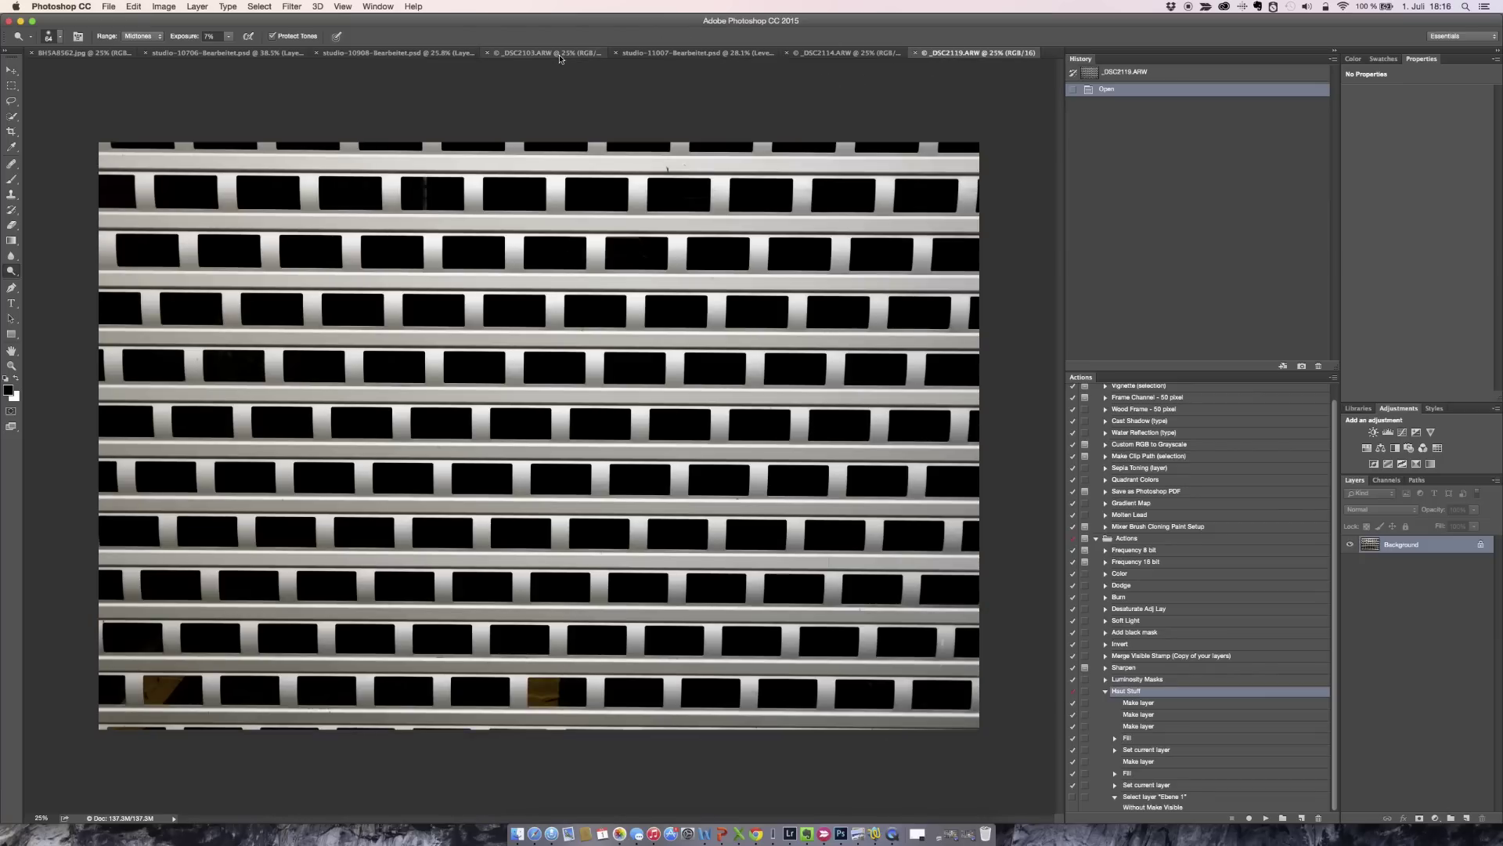
left_click(560, 55)
Copy the stone-wall photo into the chainmail portrait with the Move tool, accepting the bit-depth warning
key("v")
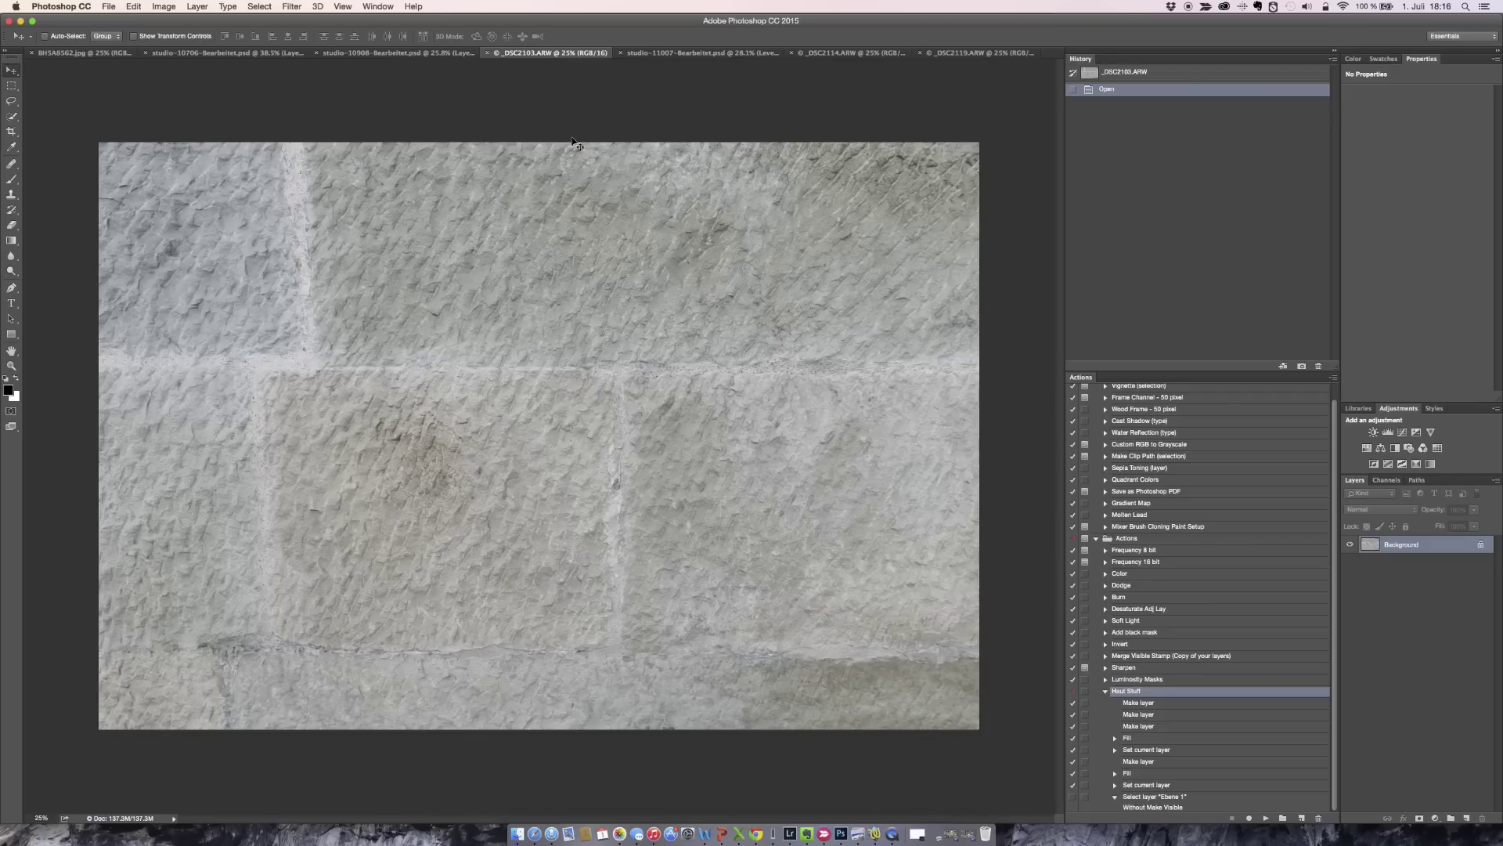
mouse_move(558, 216)
left_mouse_down()
mouse_move(644, 139)
mouse_move(628, 200)
left_mouse_up()
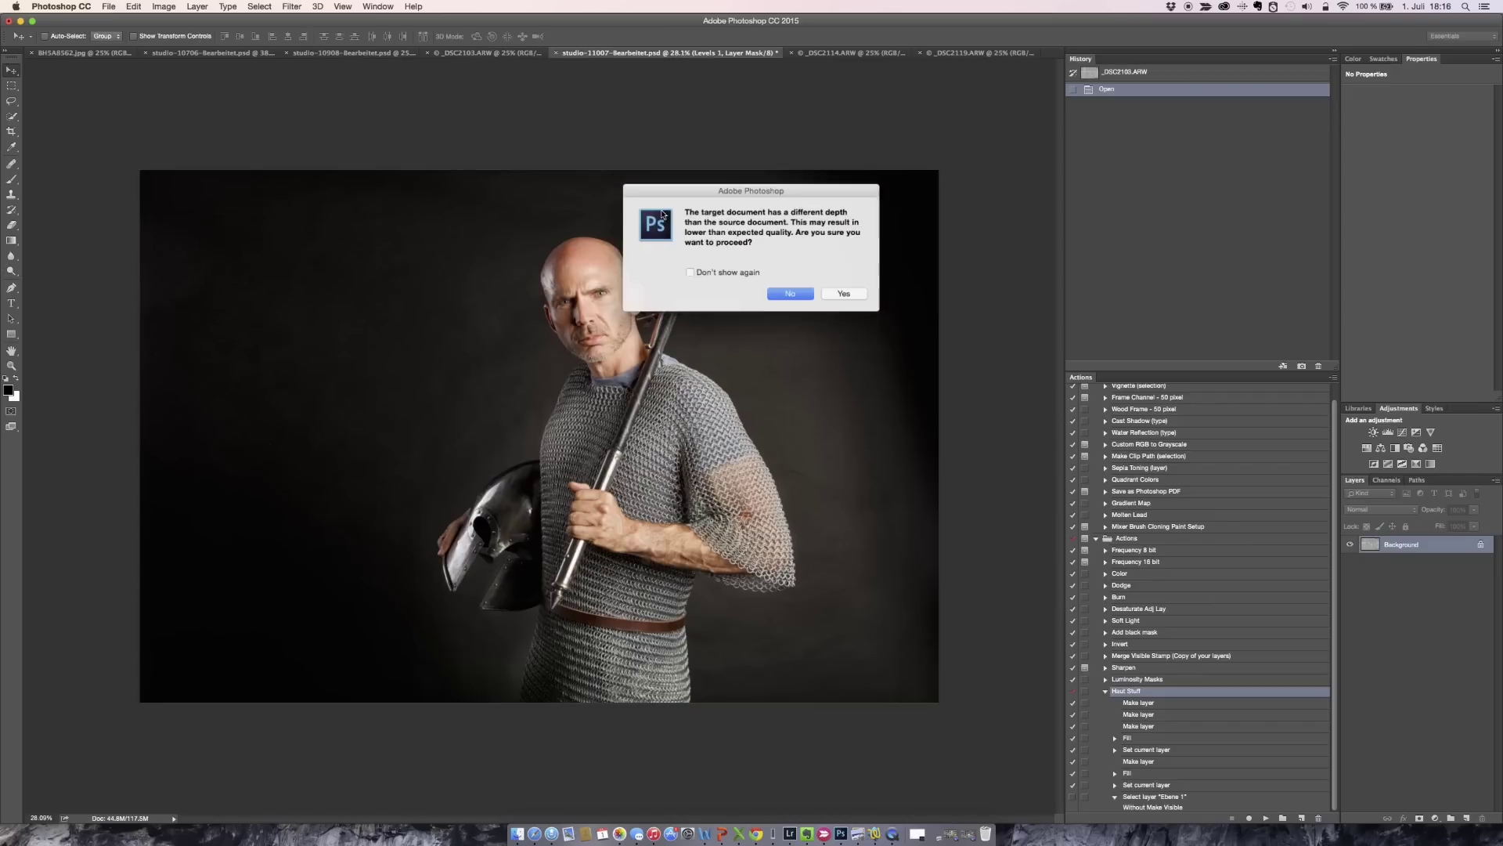
left_click(837, 294)
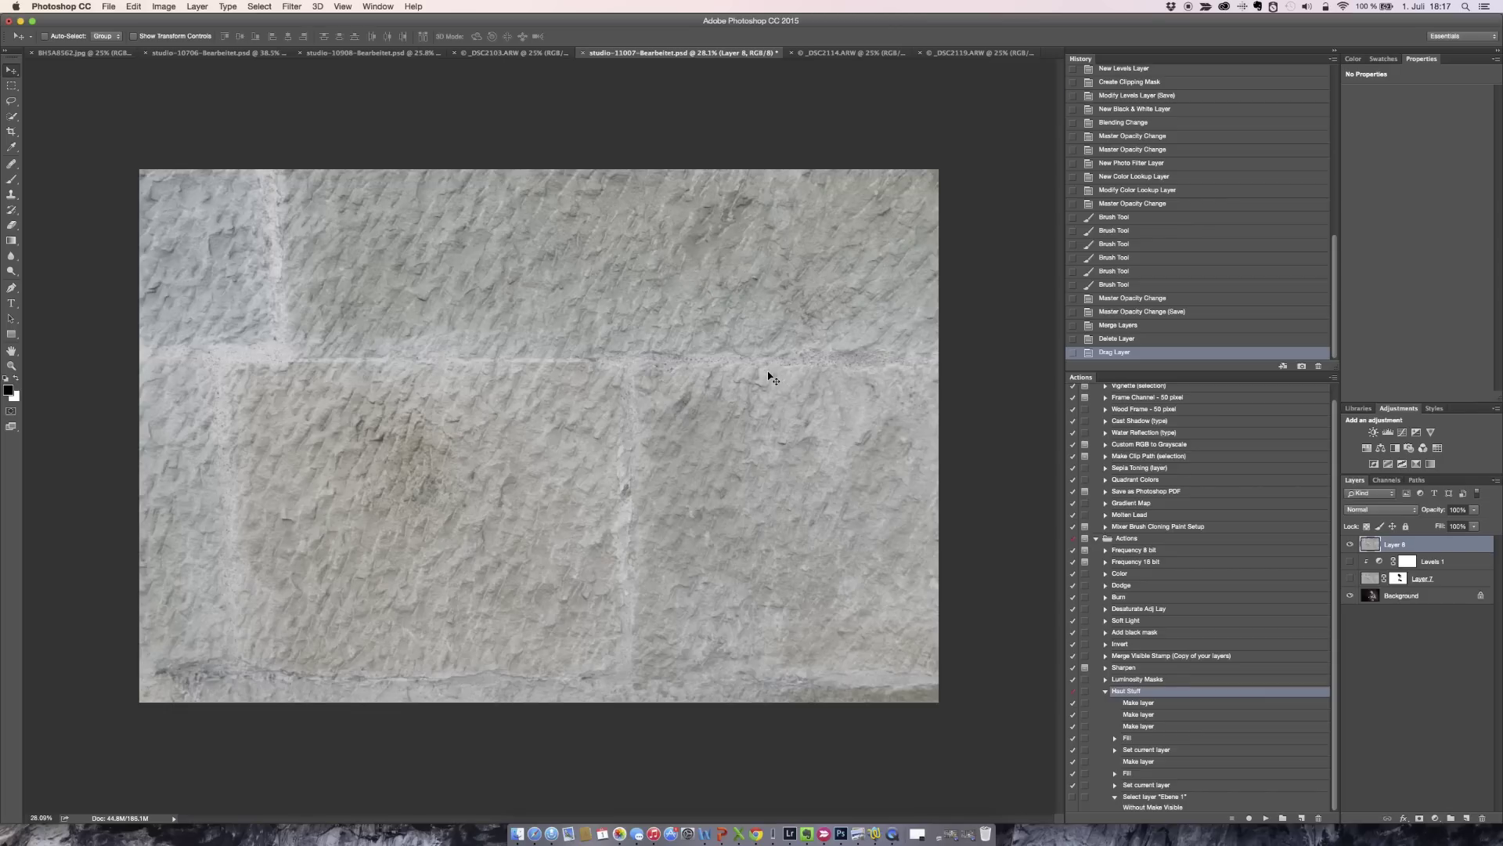
Set the new Layer 8 to Soft Light and add a Levels adjustment above it
left_click(1360, 512)
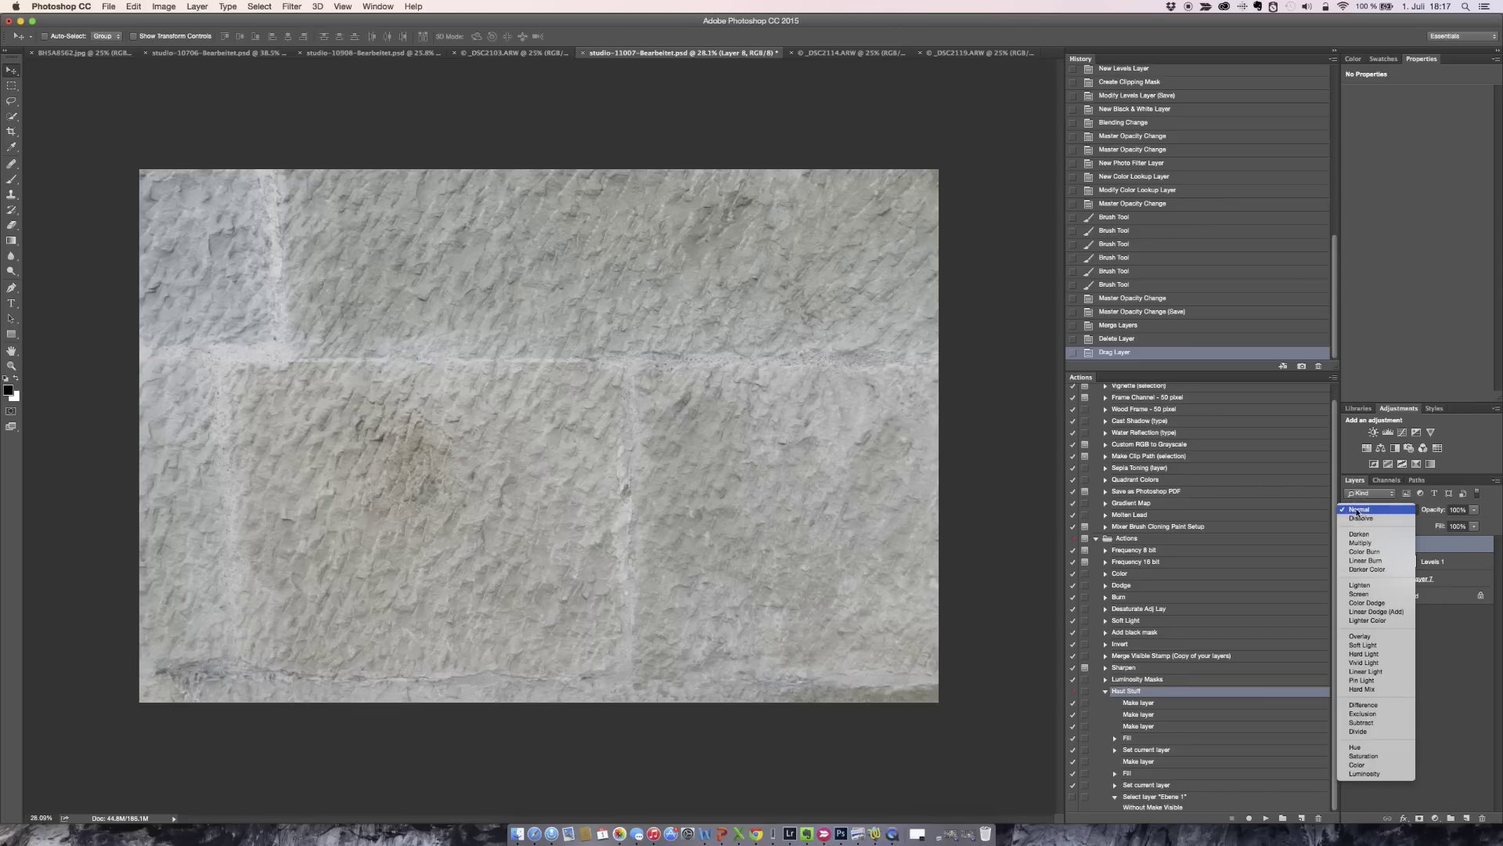
left_click(1357, 645)
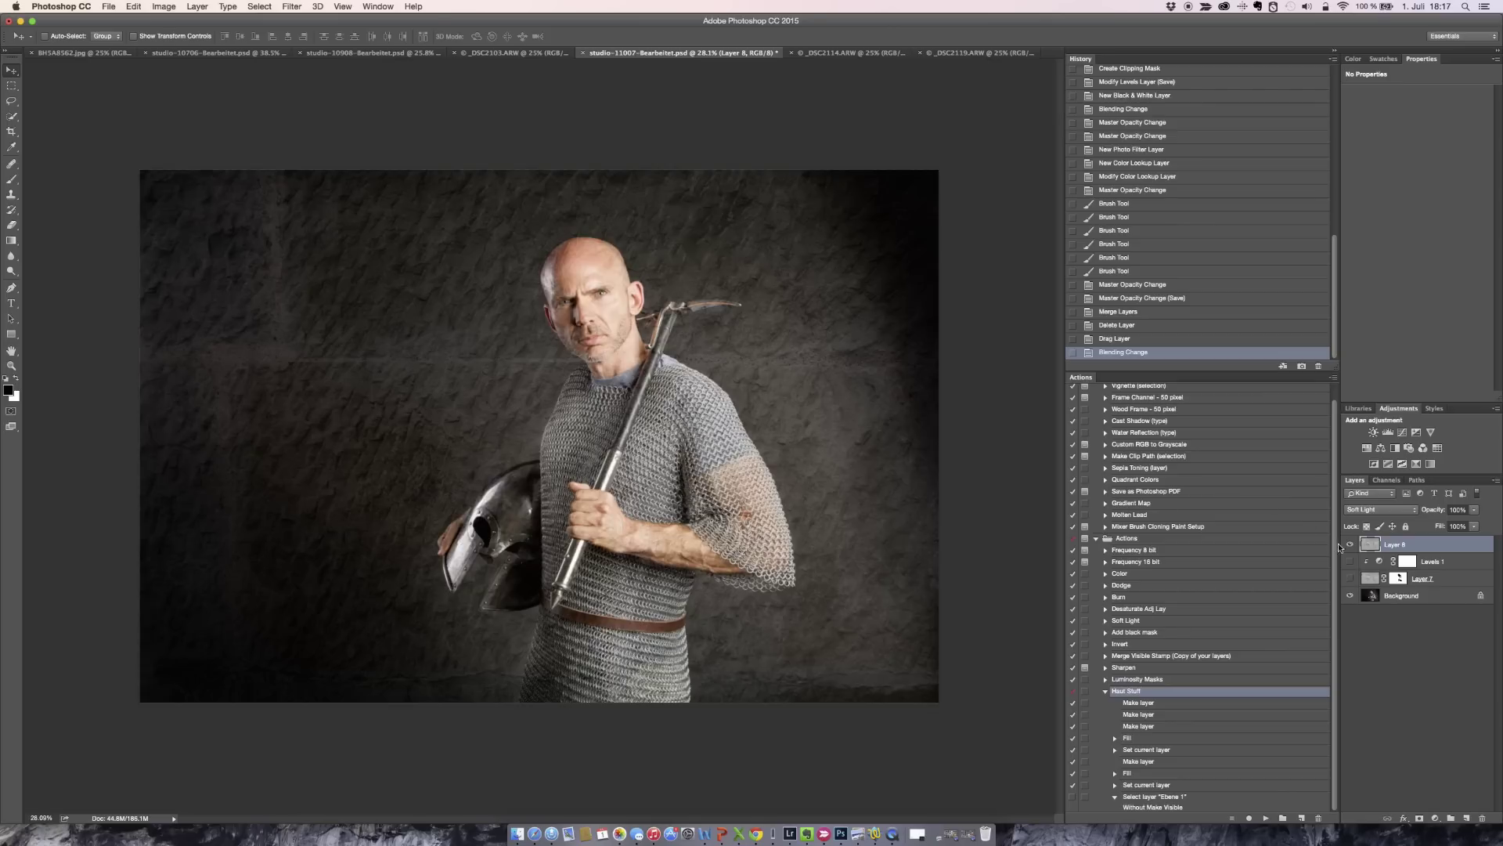
left_click(1388, 432)
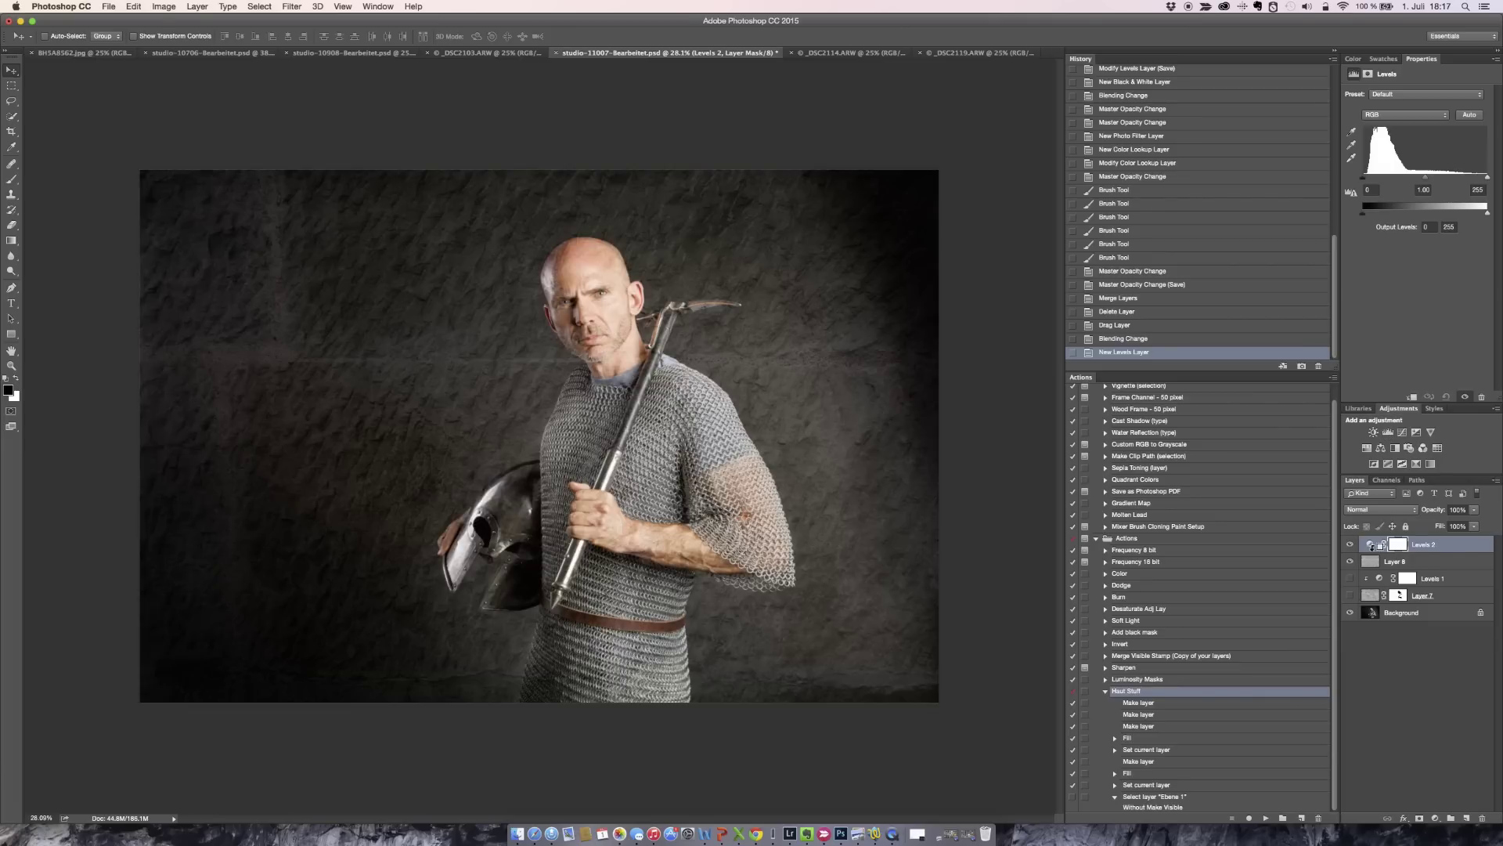
Clip Levels 2 to Layer 8, set its midtone gray to 0.91, and select Layer 8
left_click(1368, 552, "alt")
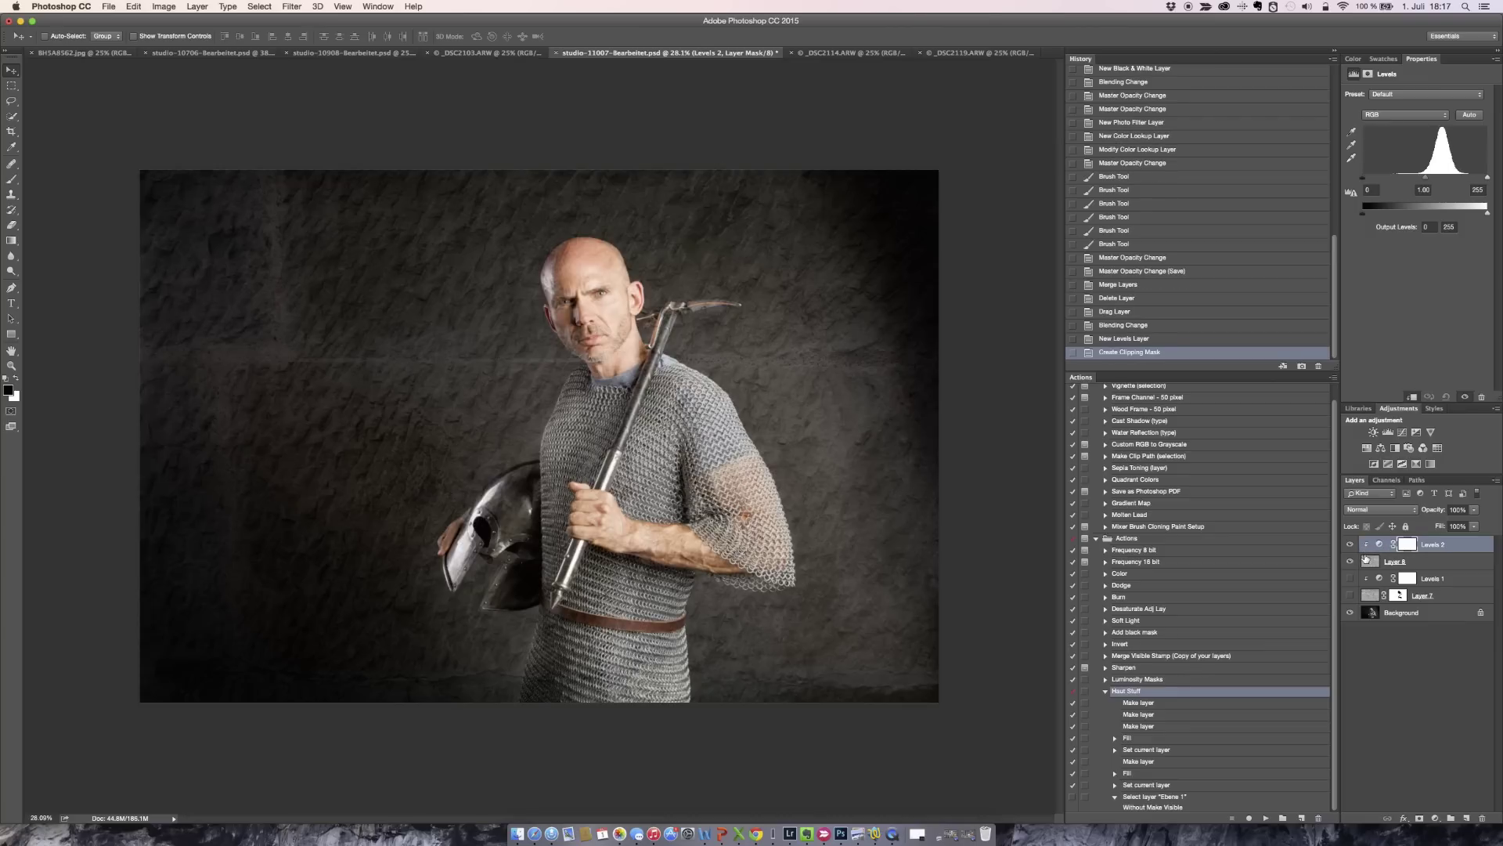
left_click_drag(1425, 179, 1409, 186)
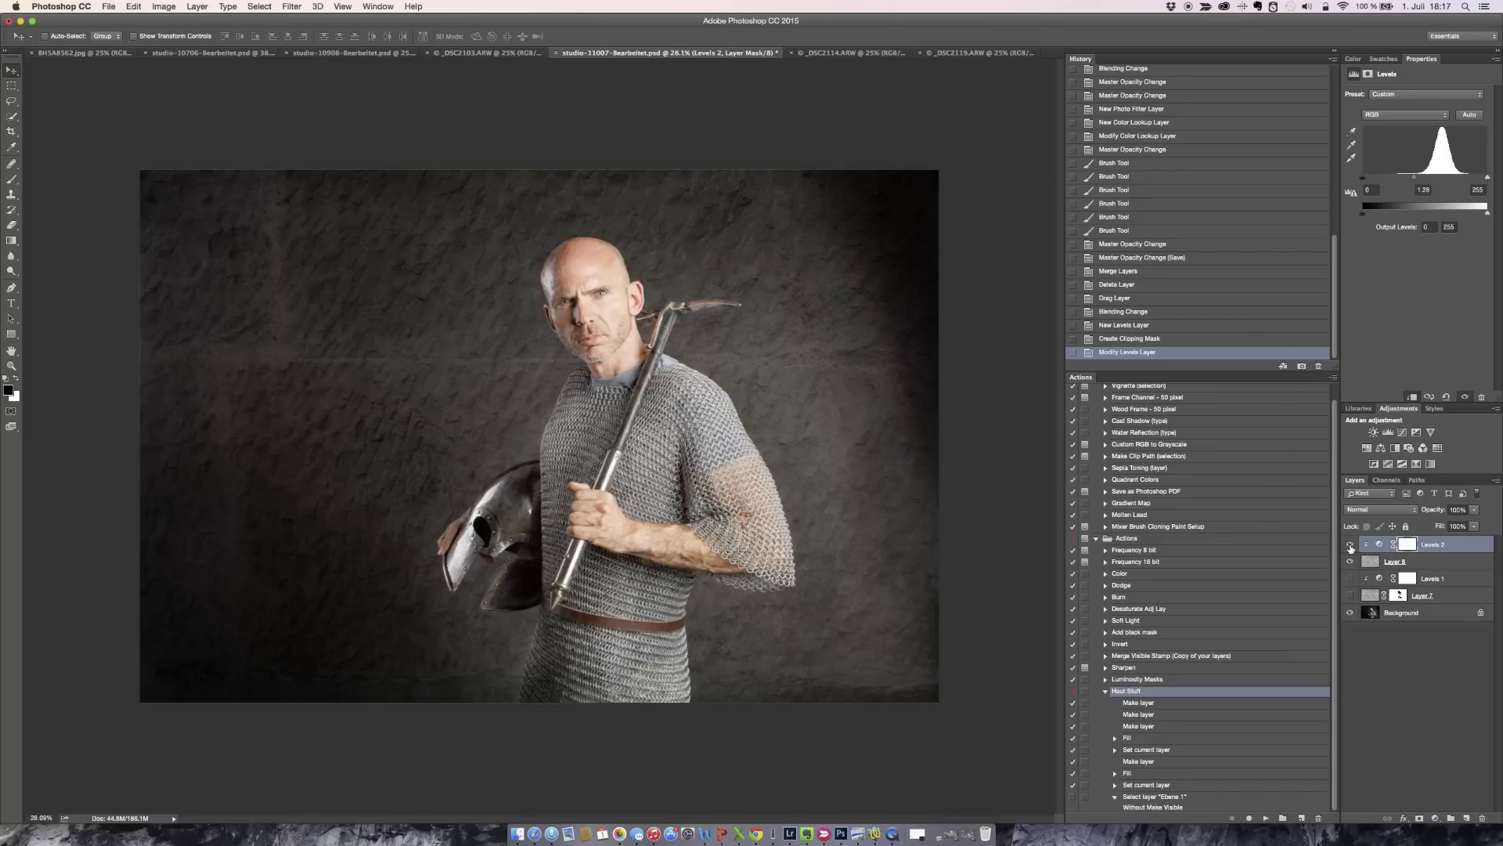
left_click_drag(1414, 180, 1428, 184)
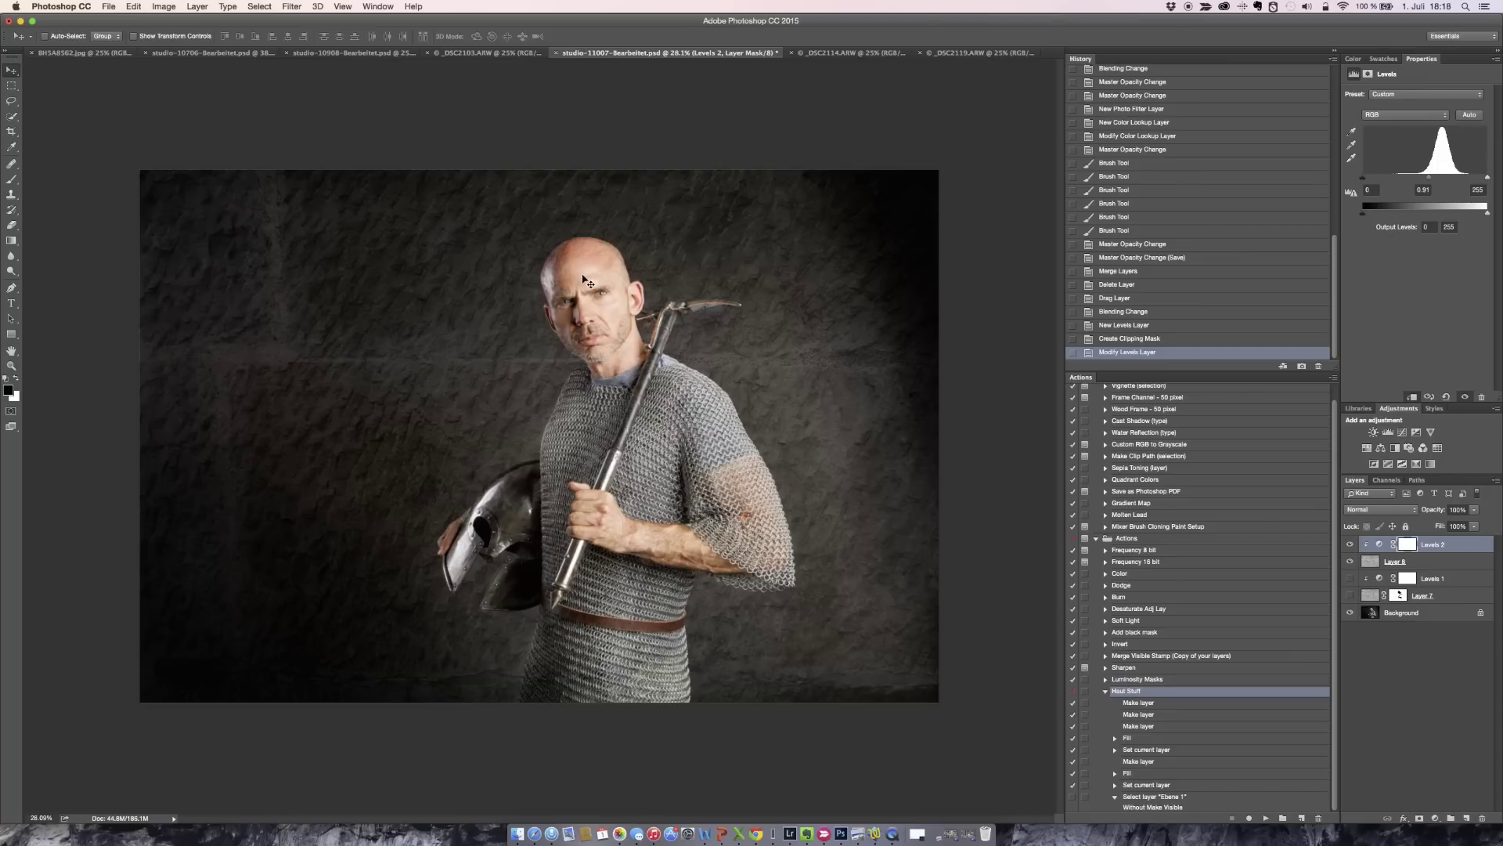
left_click(1370, 564)
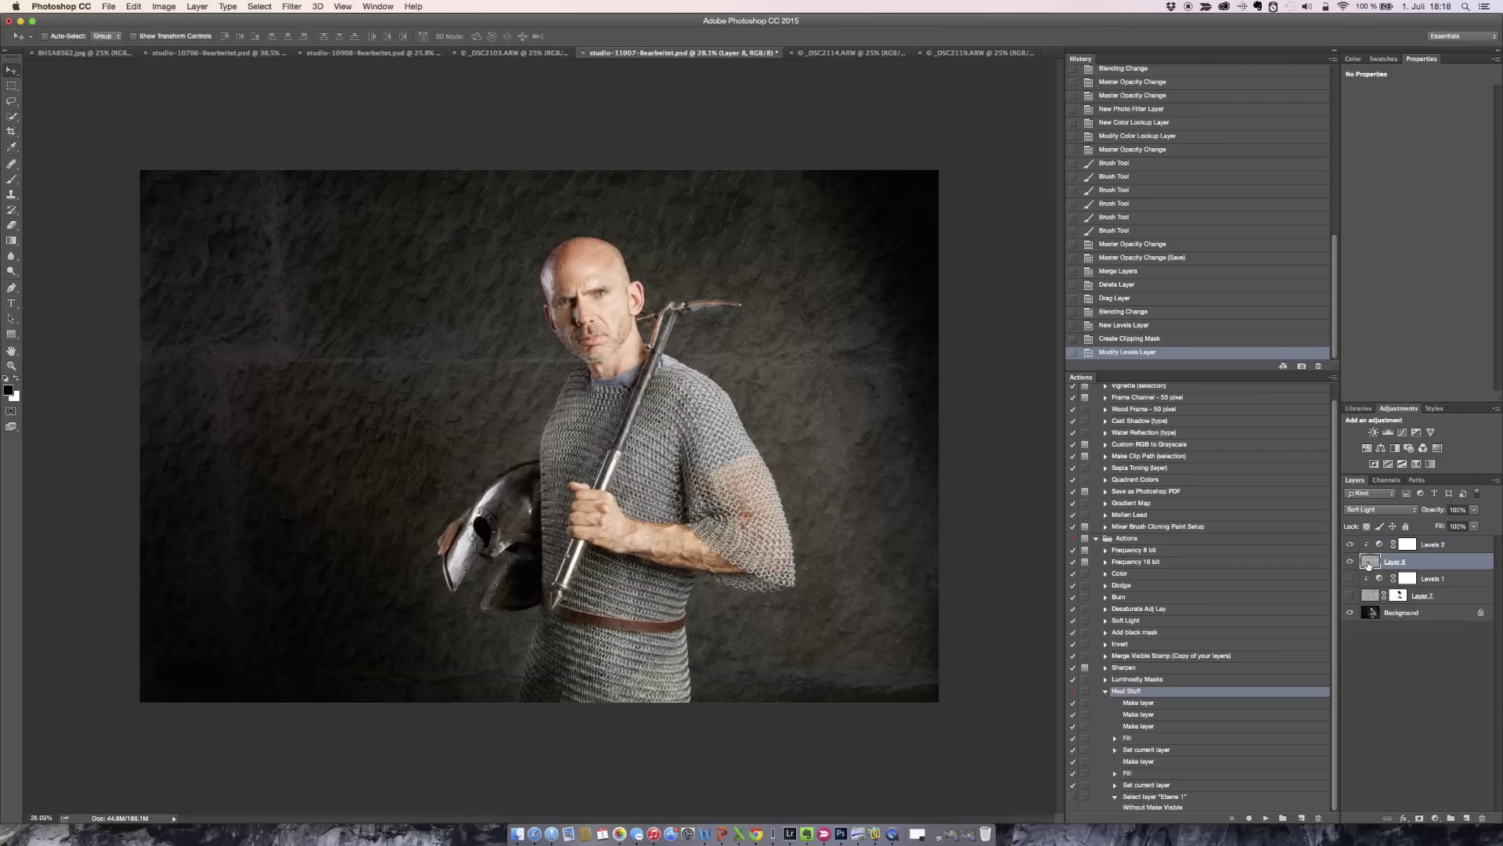
Add a white mask to Layer 8 and set up a brush with 14% hardness
left_click(1420, 818)
key("b")
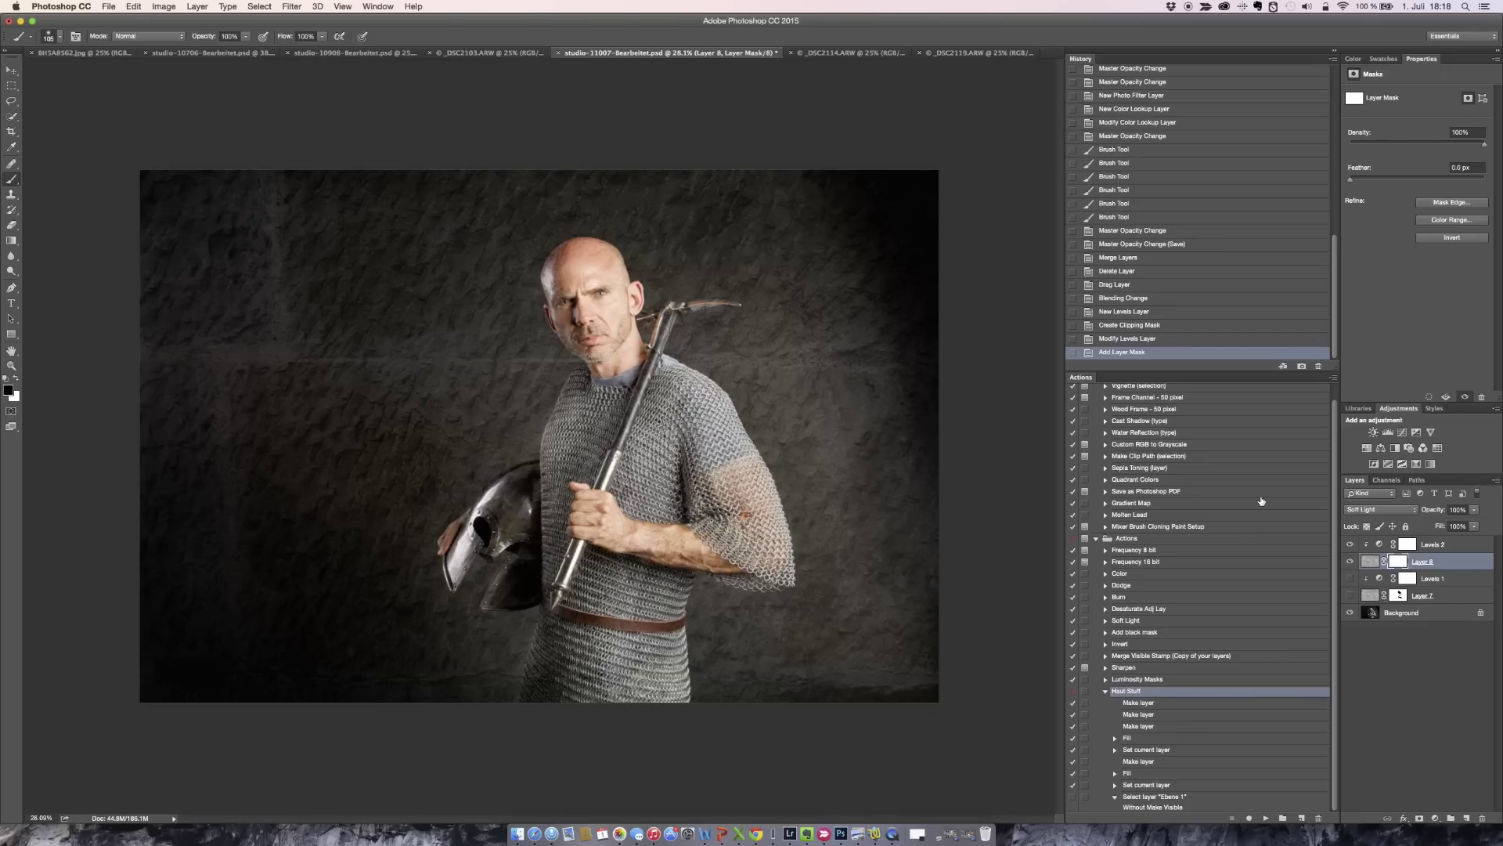
right_click(577, 259)
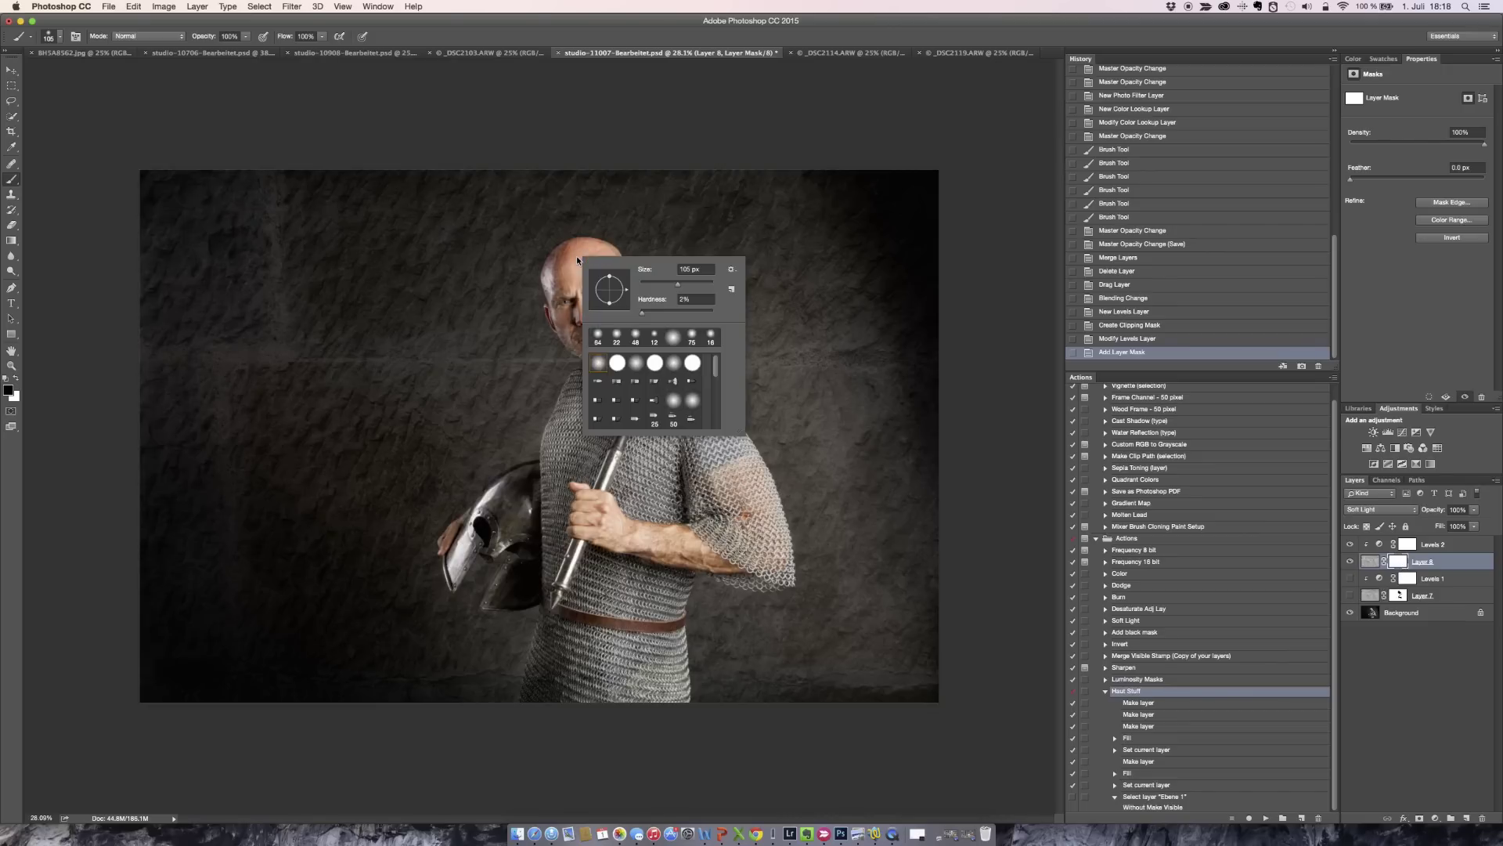
left_click_drag(641, 311, 650, 312)
left_click(554, 257)
Paint black on the mask to remove the texture from the forehead and top of the head
left_click_drag(579, 257, 611, 252)
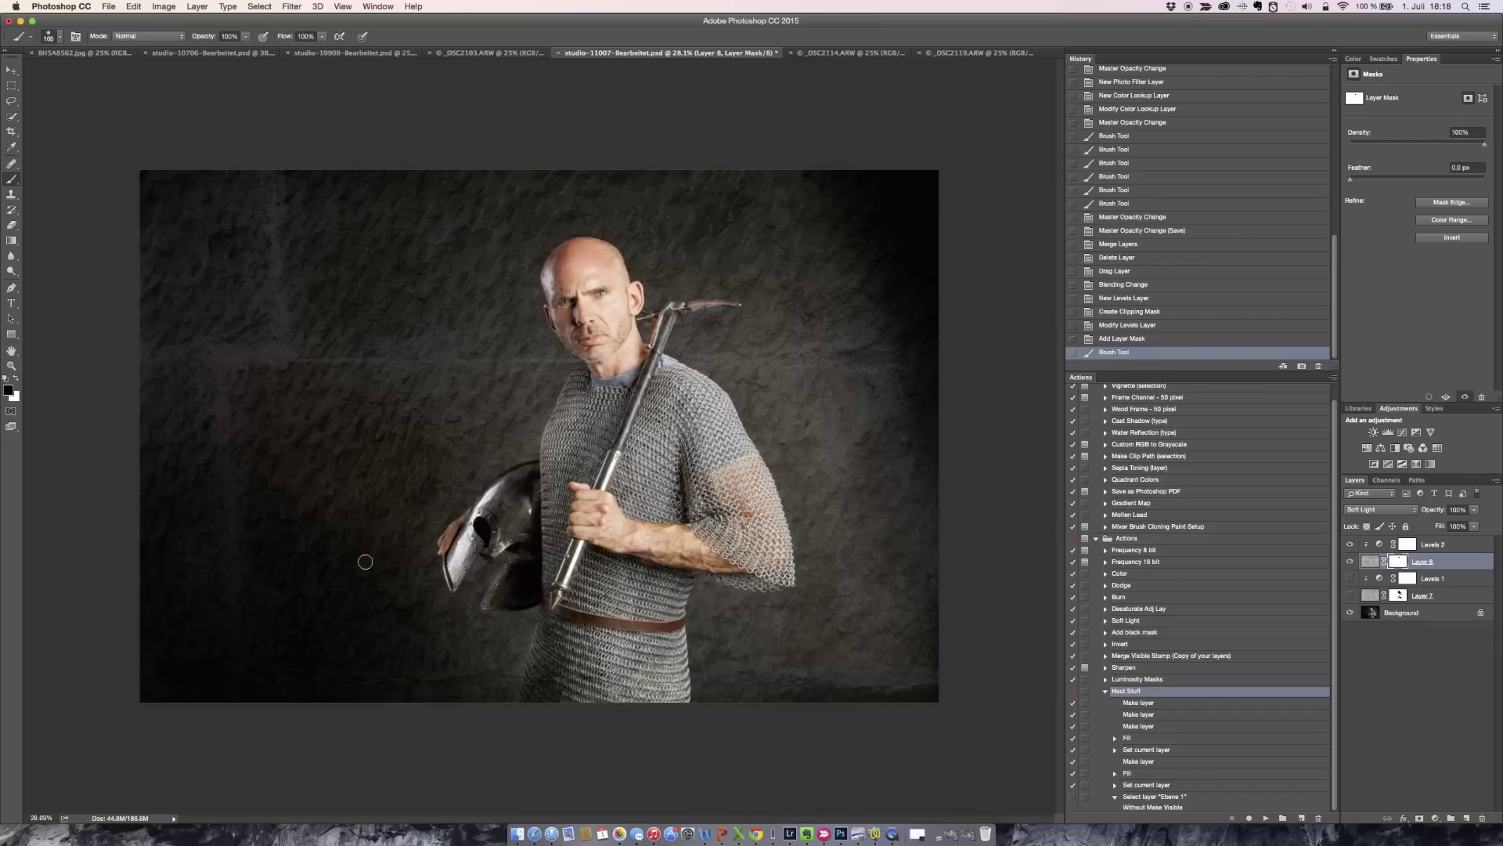
scroll(365, 562, "up", 1)
scroll(364, 562, "up", 4)
scroll(365, 562, "up", 1)
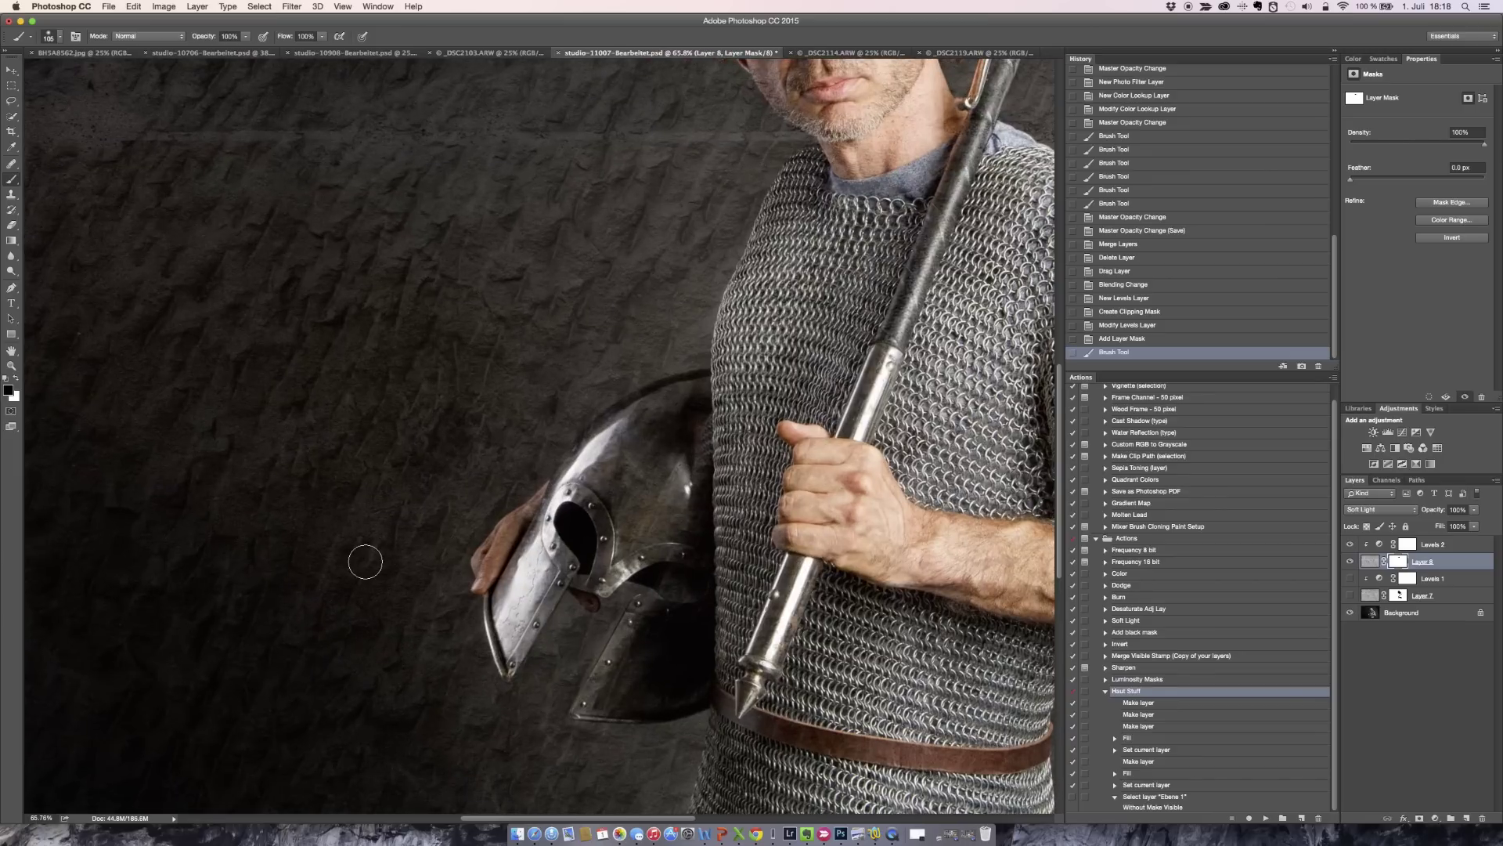
scroll(365, 561, "down", 2)
left_click_drag(1030, 301, 1045, 292)
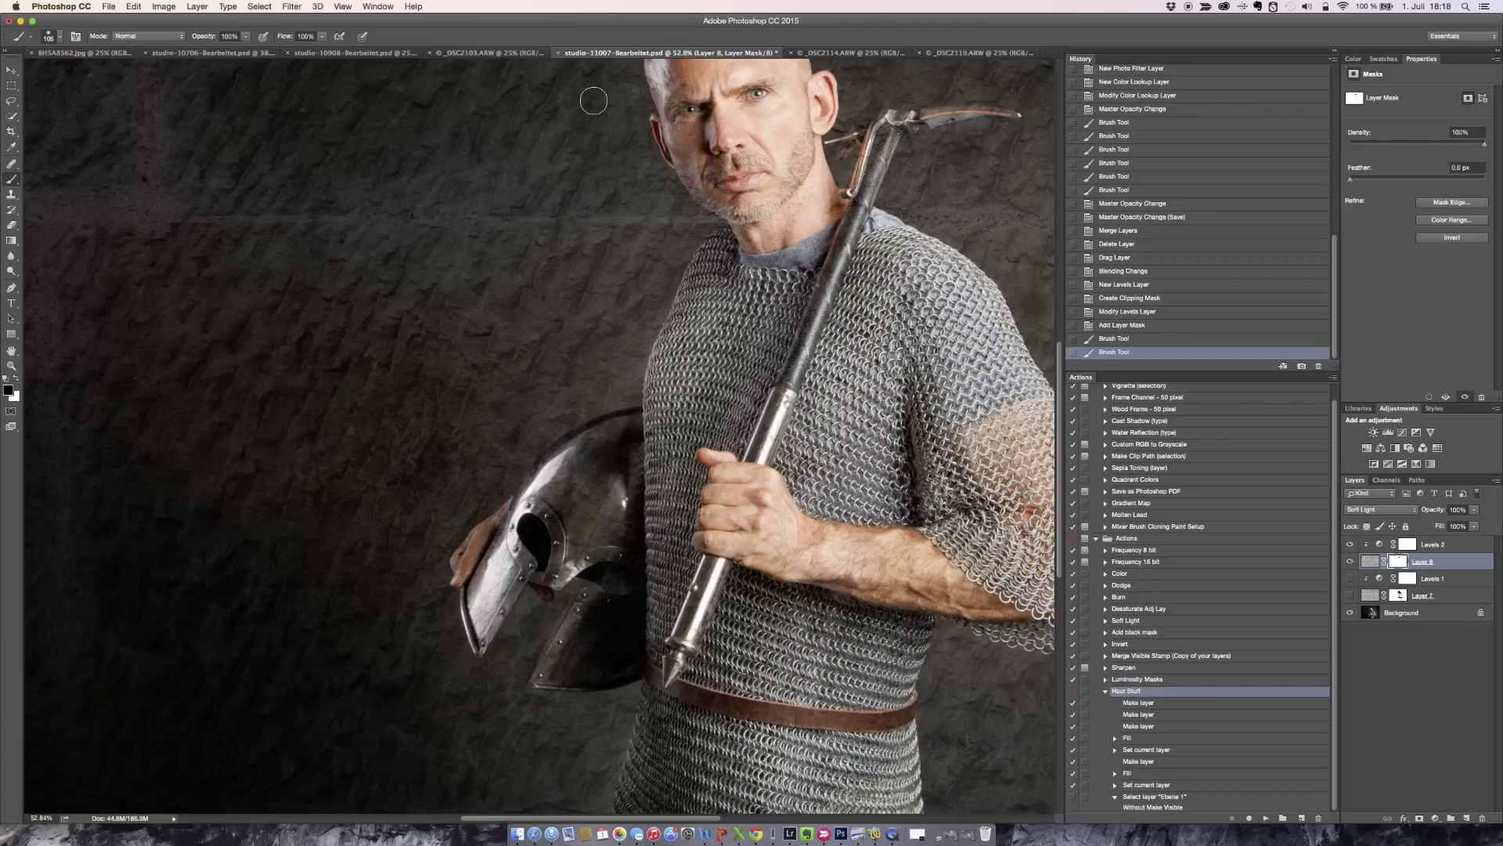
key("super+z")
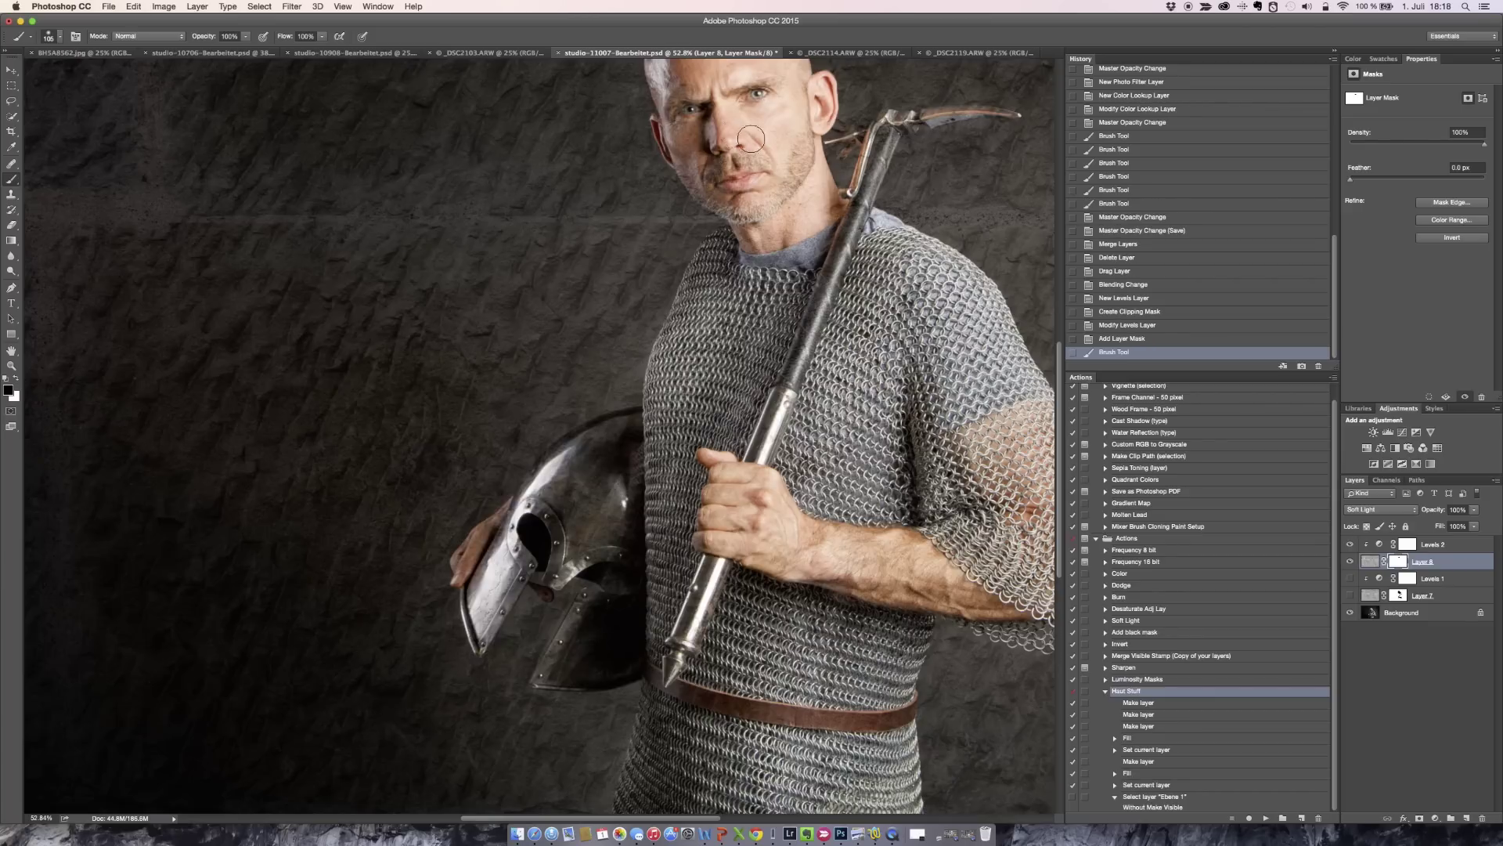
left_click_drag(740, 119, 722, 230)
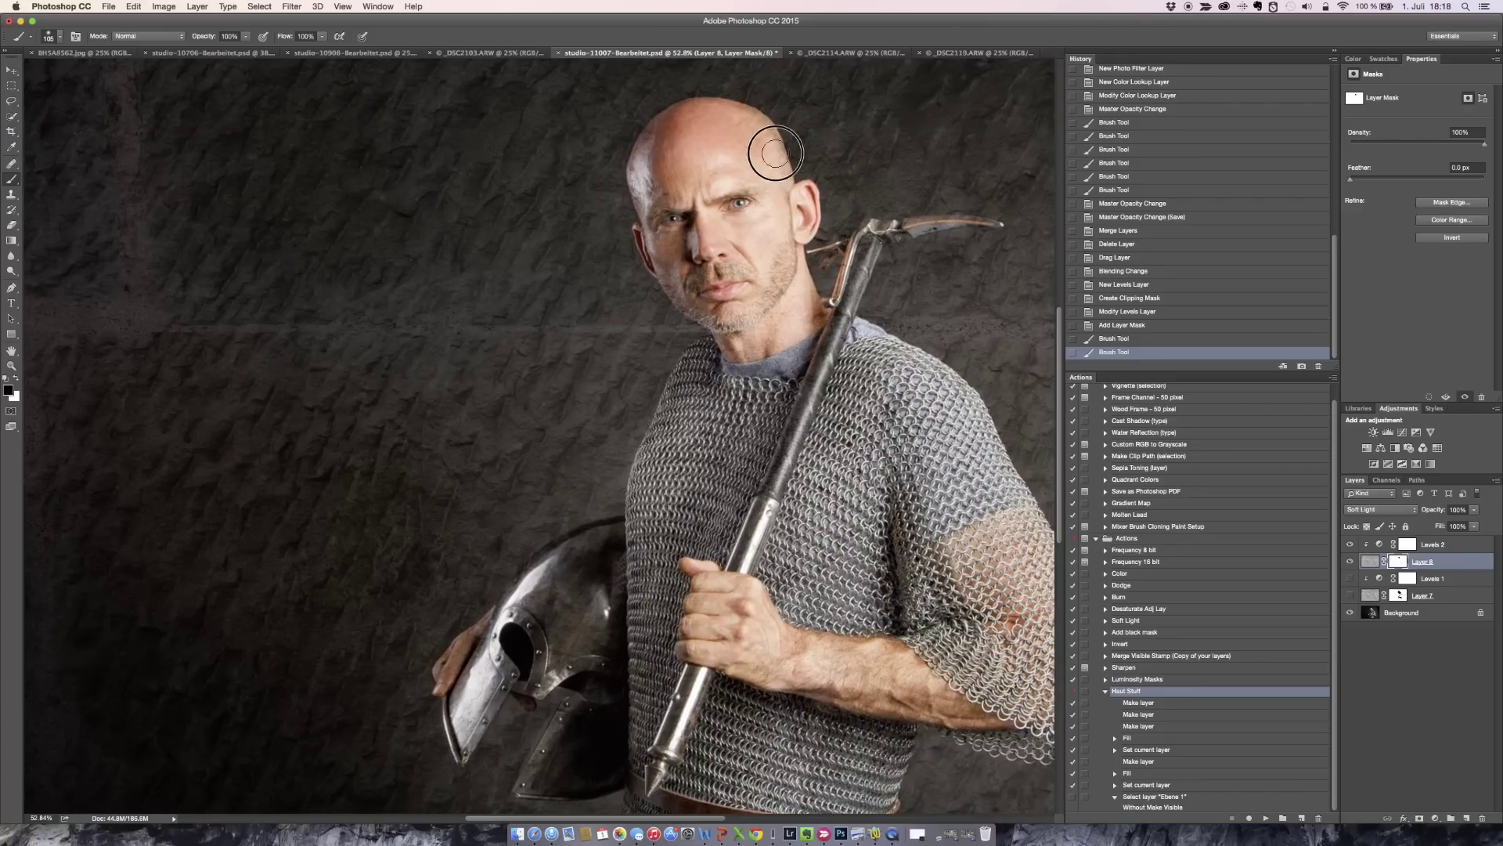
mouse_move(735, 119)
left_mouse_down()
mouse_move(785, 133)
mouse_move(763, 117)
left_mouse_up()
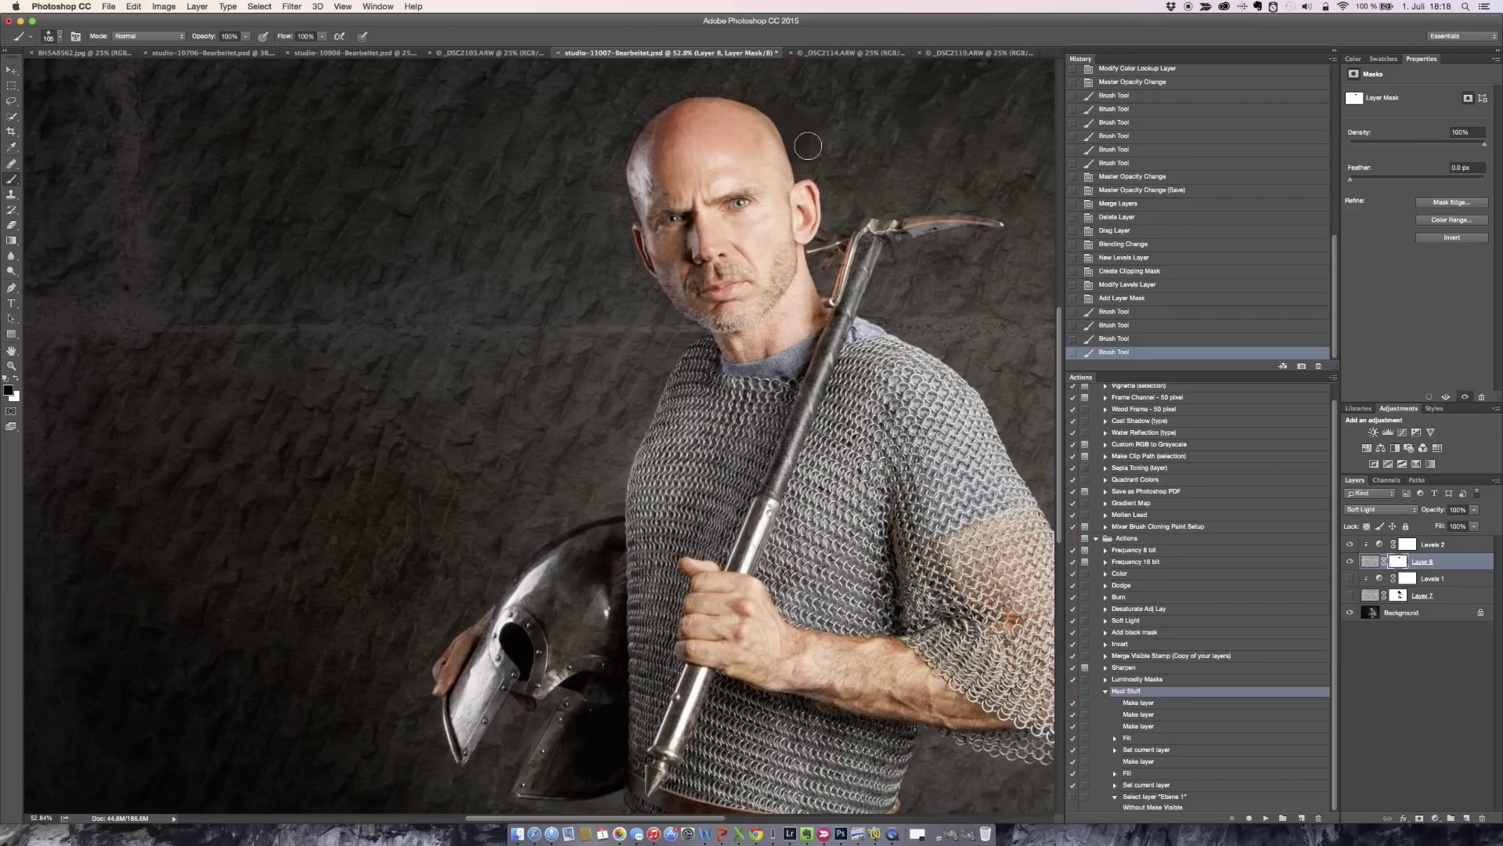
Refine the mask along the head edge, alternating white and black strokes
key("x")
key("x")
key("x")
key("x")
key("x")
key("x")
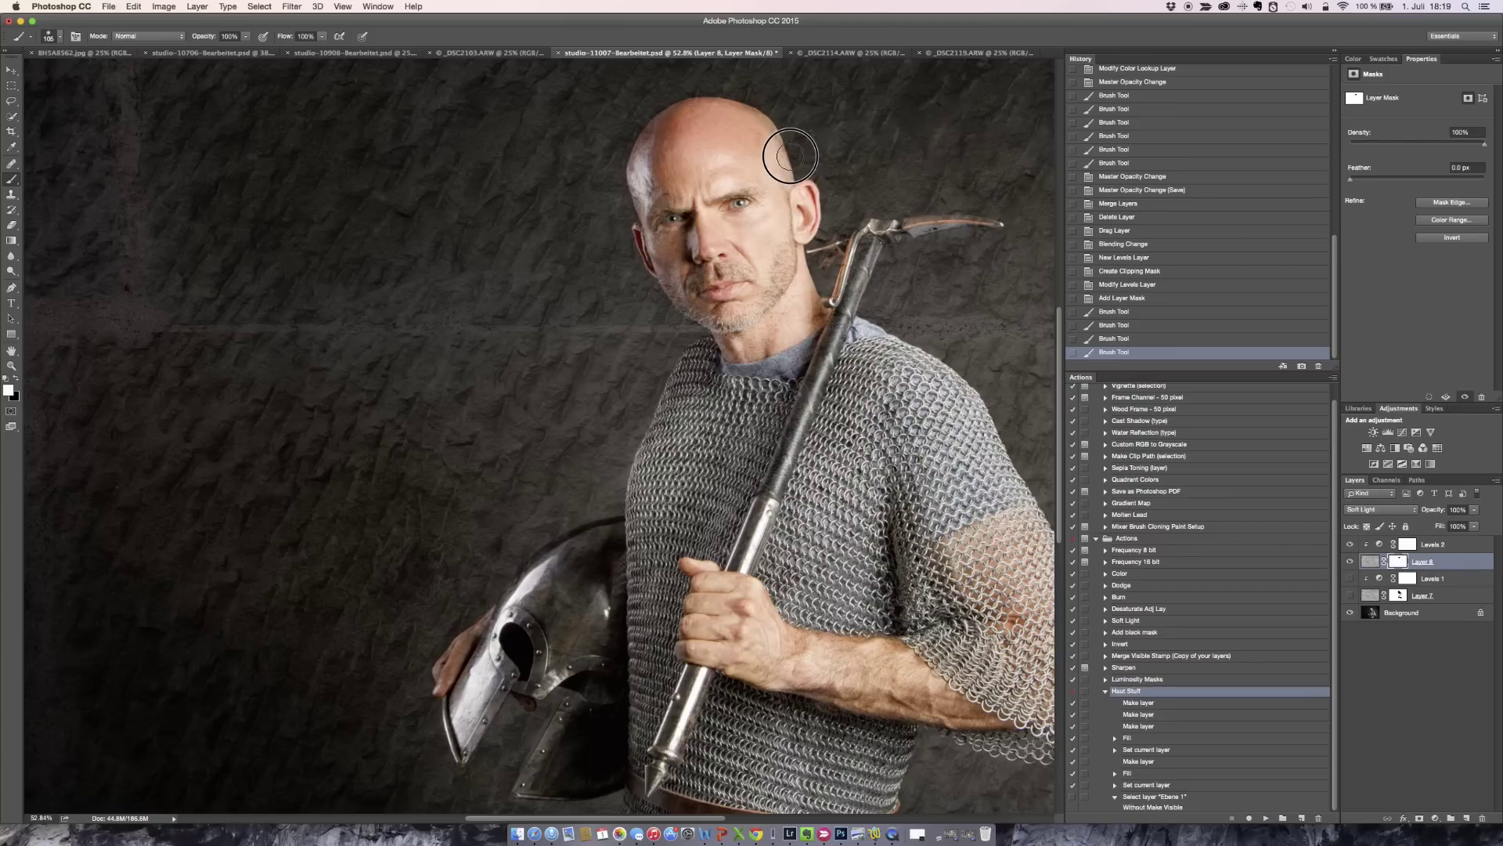
left_click_drag(791, 155, 786, 161)
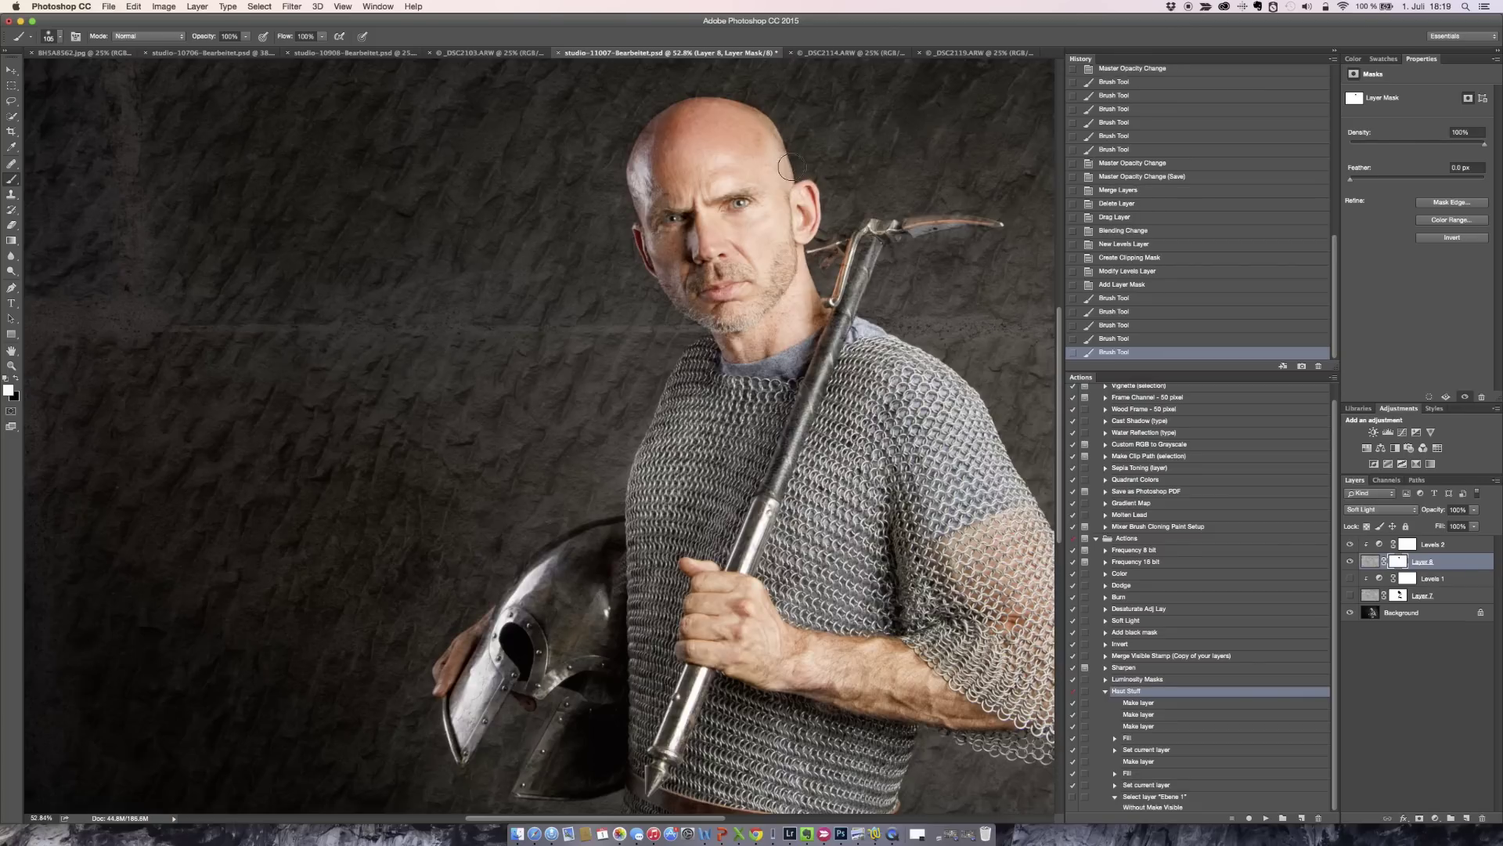
key("x")
left_click_drag(792, 158, 810, 161)
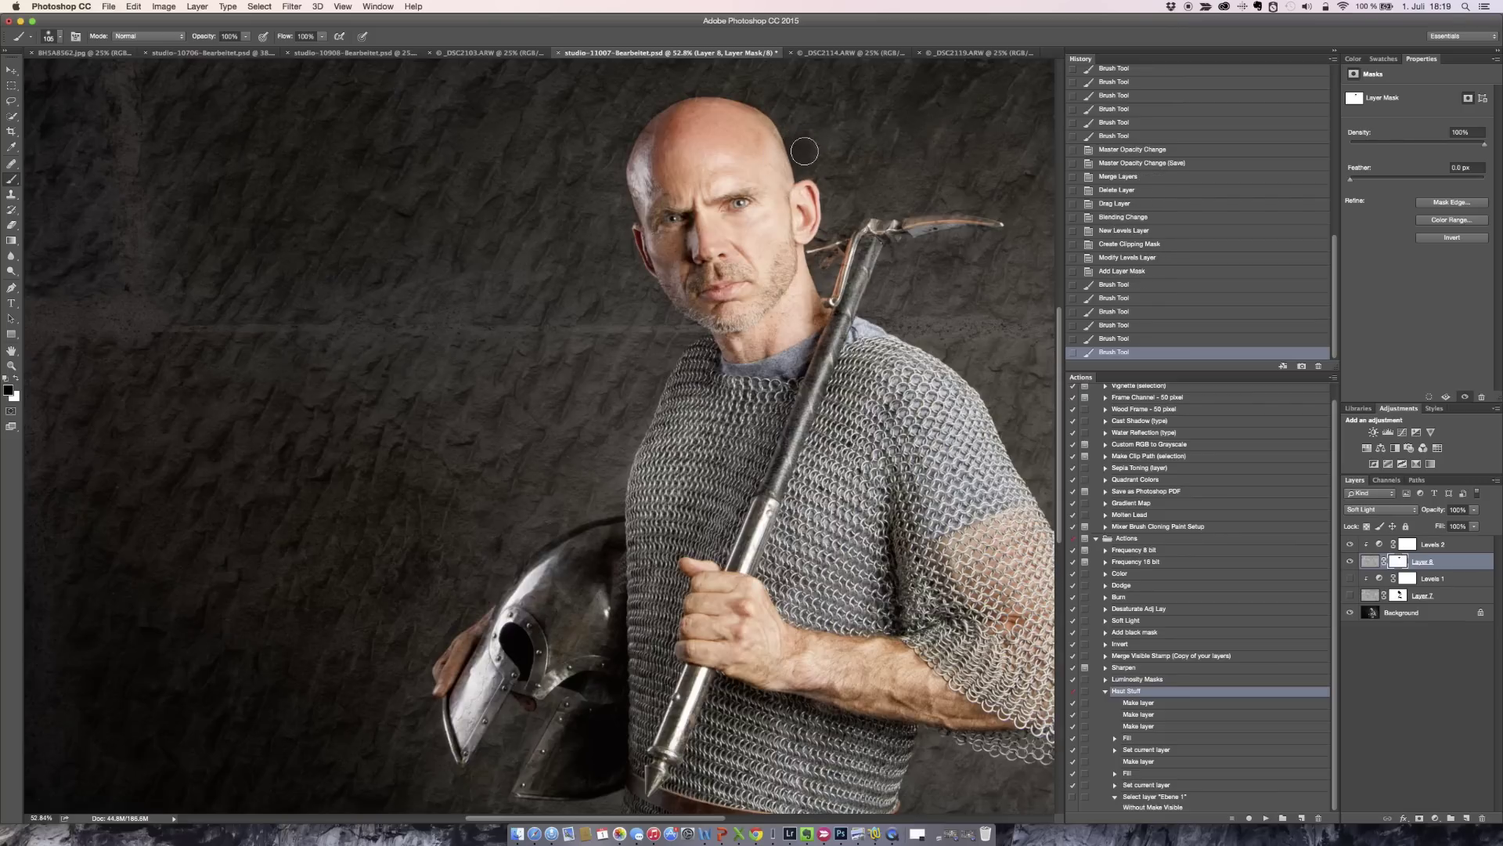
key("x")
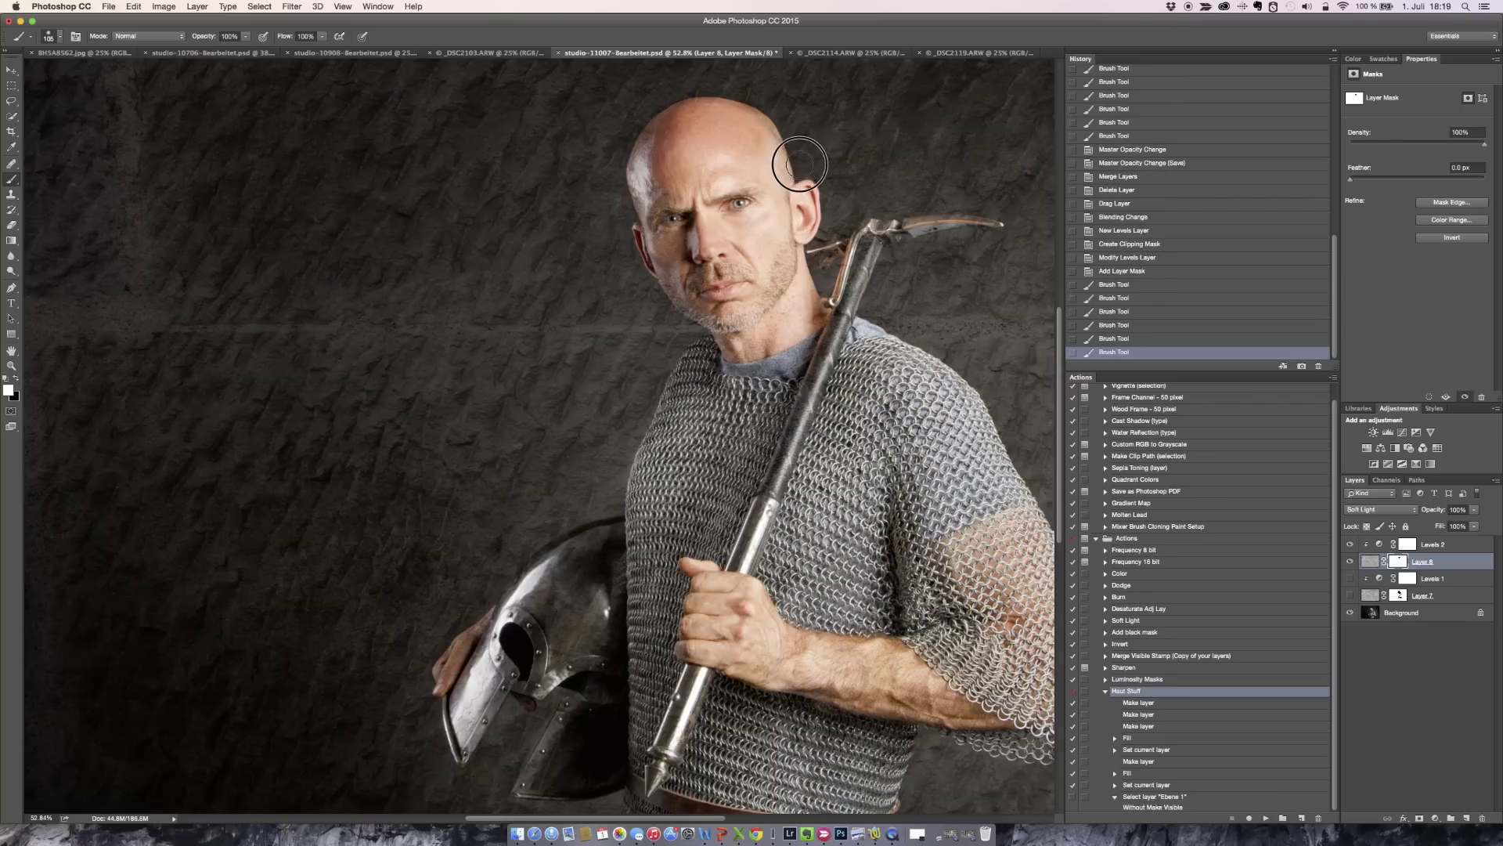
left_click(789, 135)
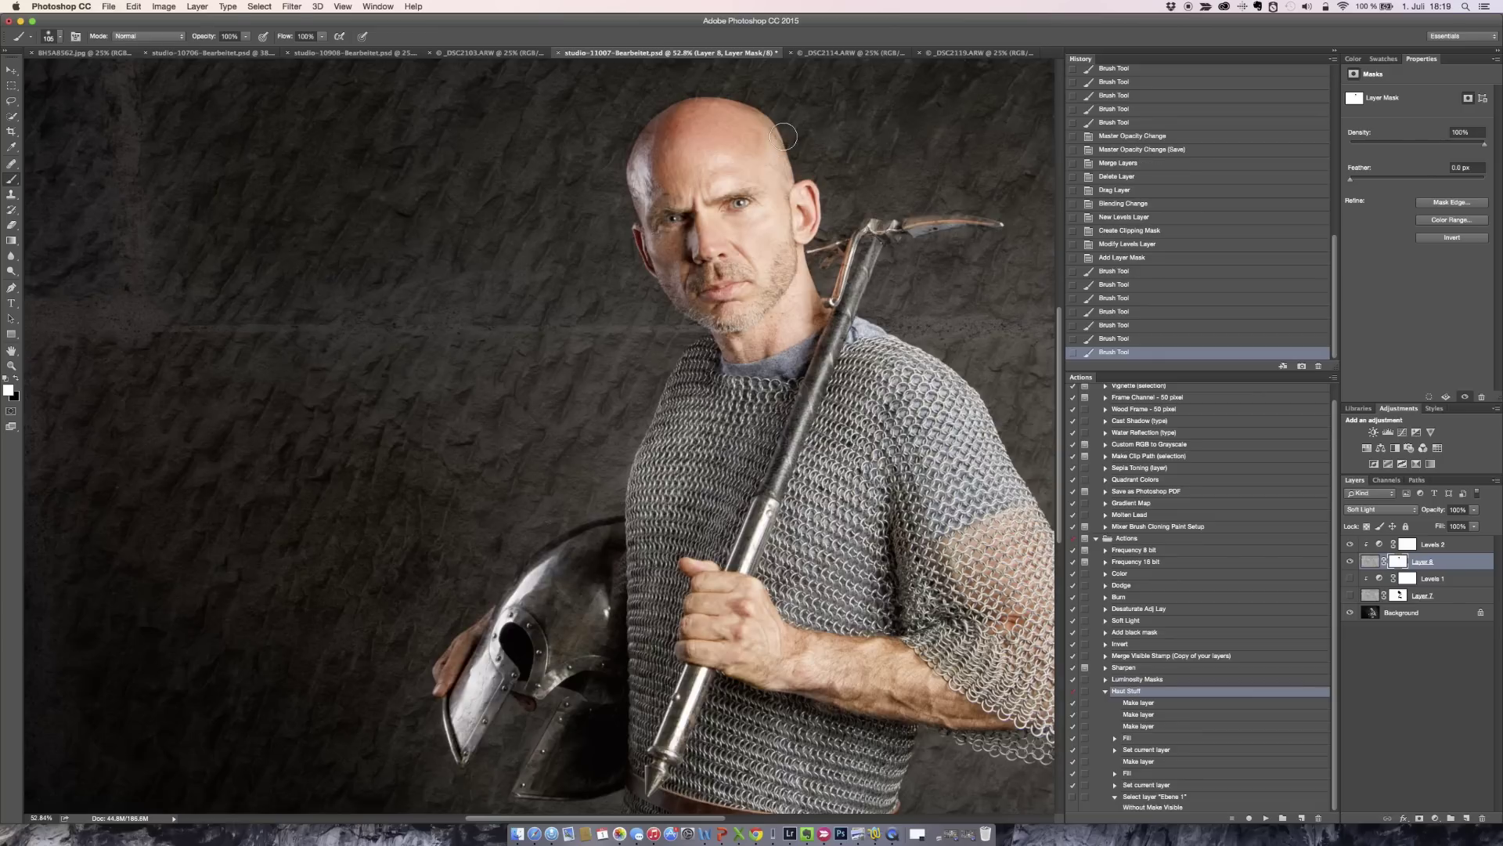
left_click(686, 127)
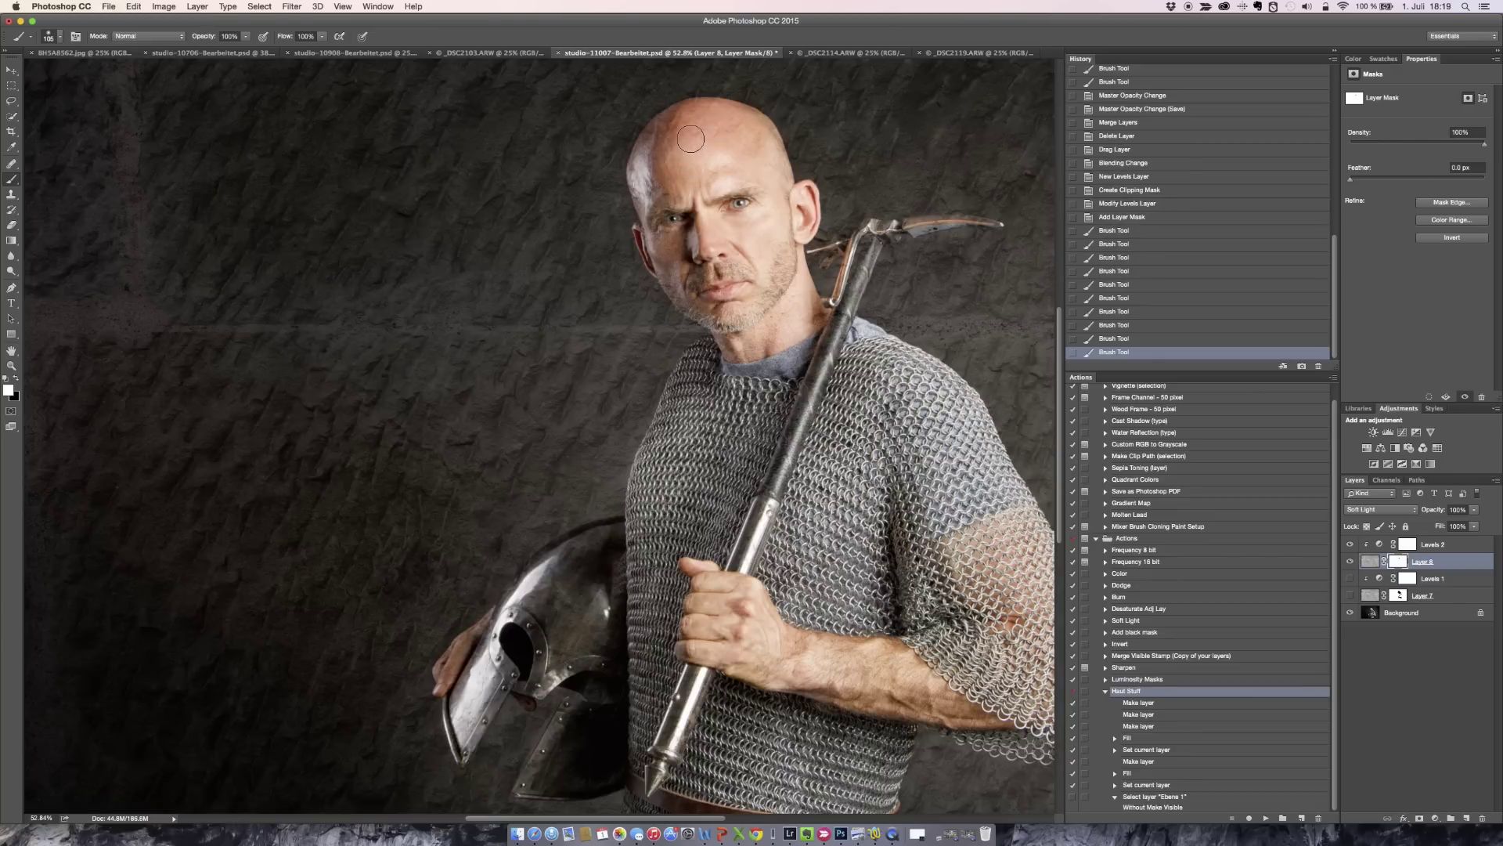
key("x")
Mask the texture off the scalp, forehead, nose, forearm, chest and helmet
left_click_drag(702, 141, 731, 151)
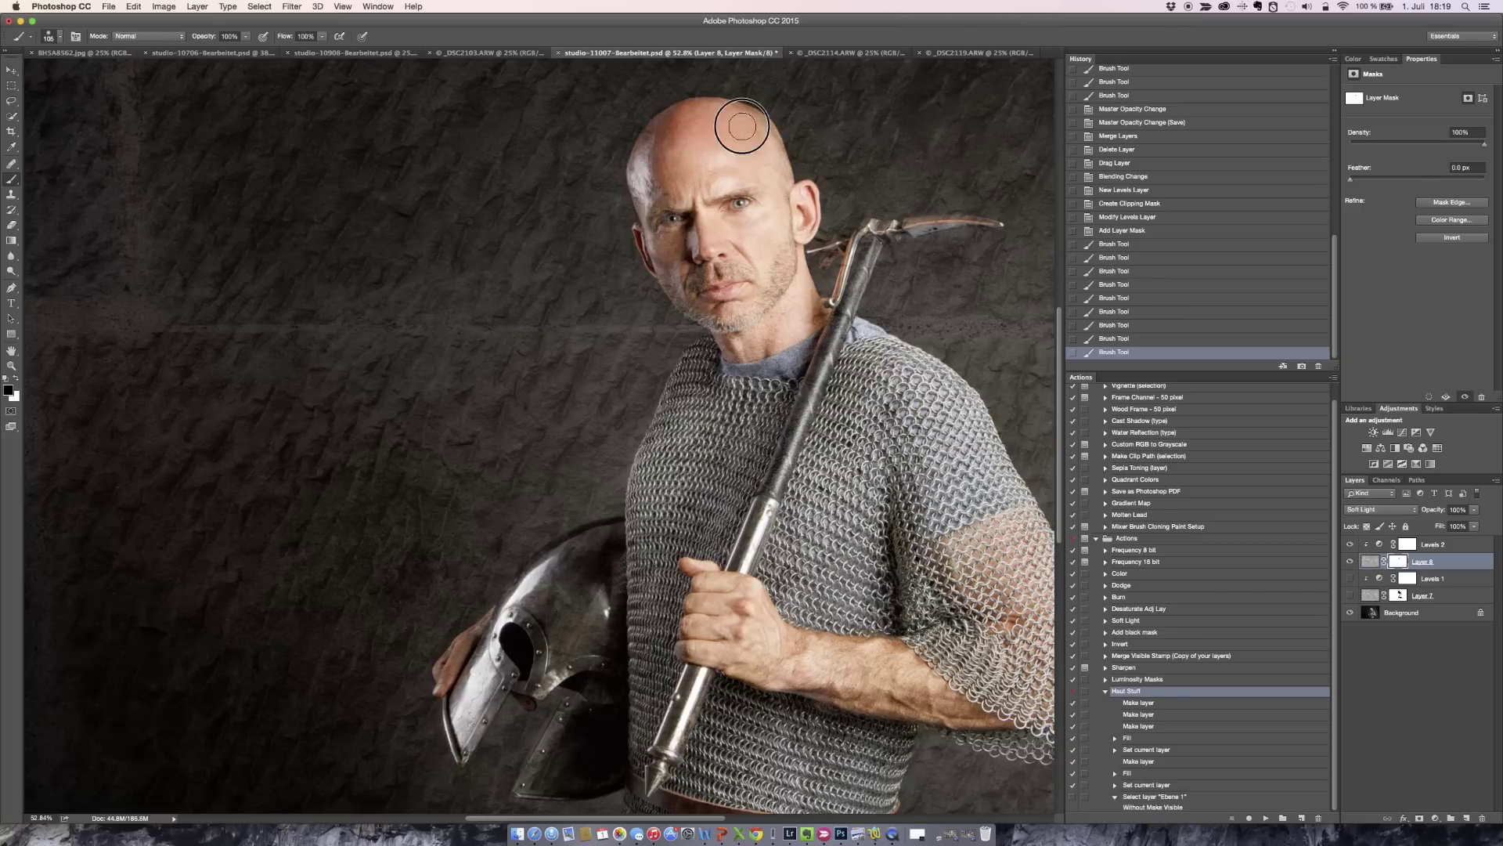
left_click_drag(731, 150, 725, 274)
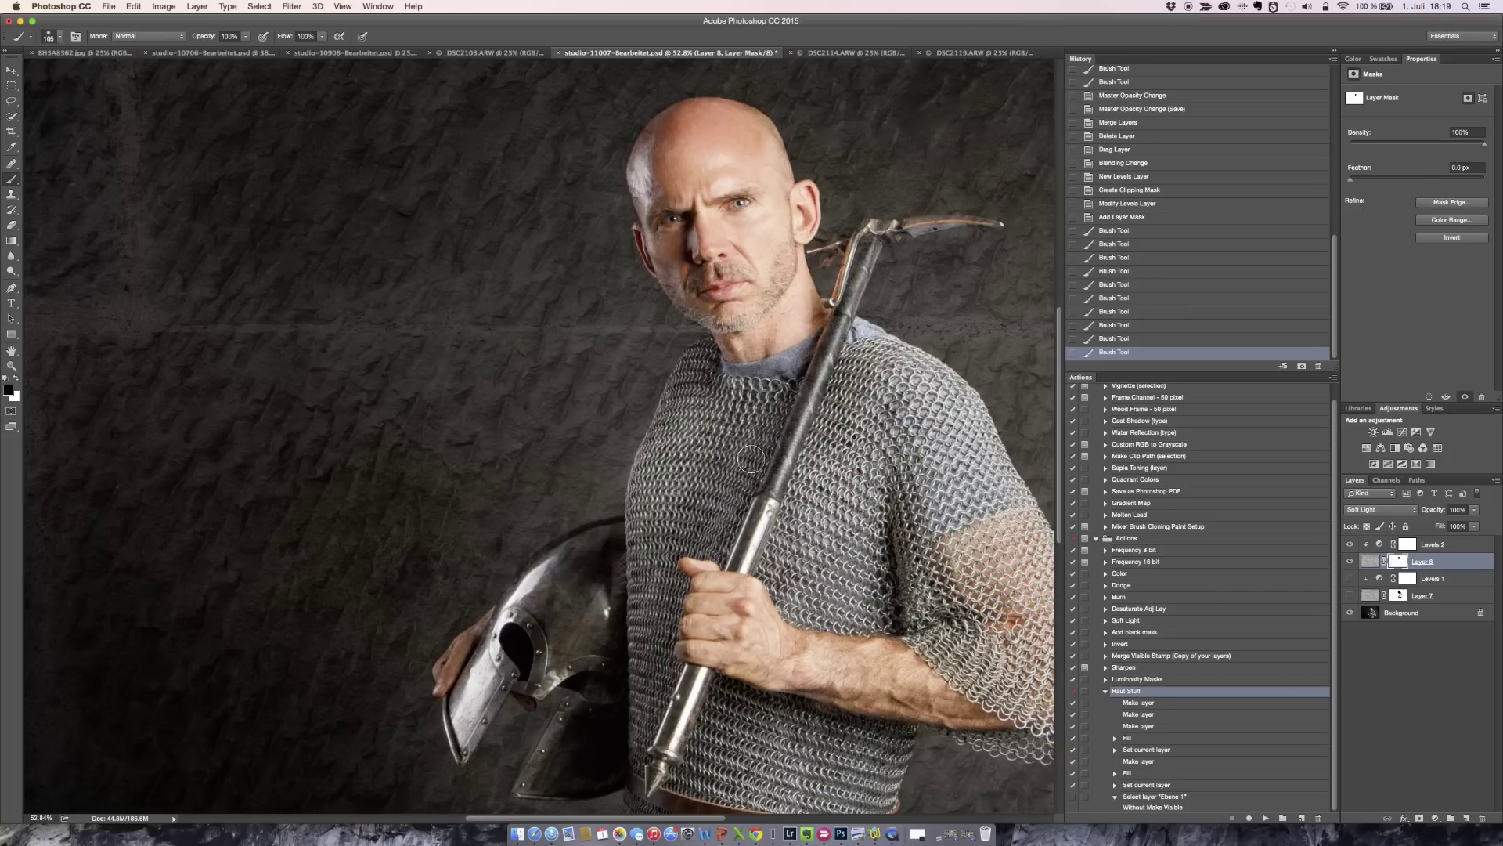
left_click(813, 663)
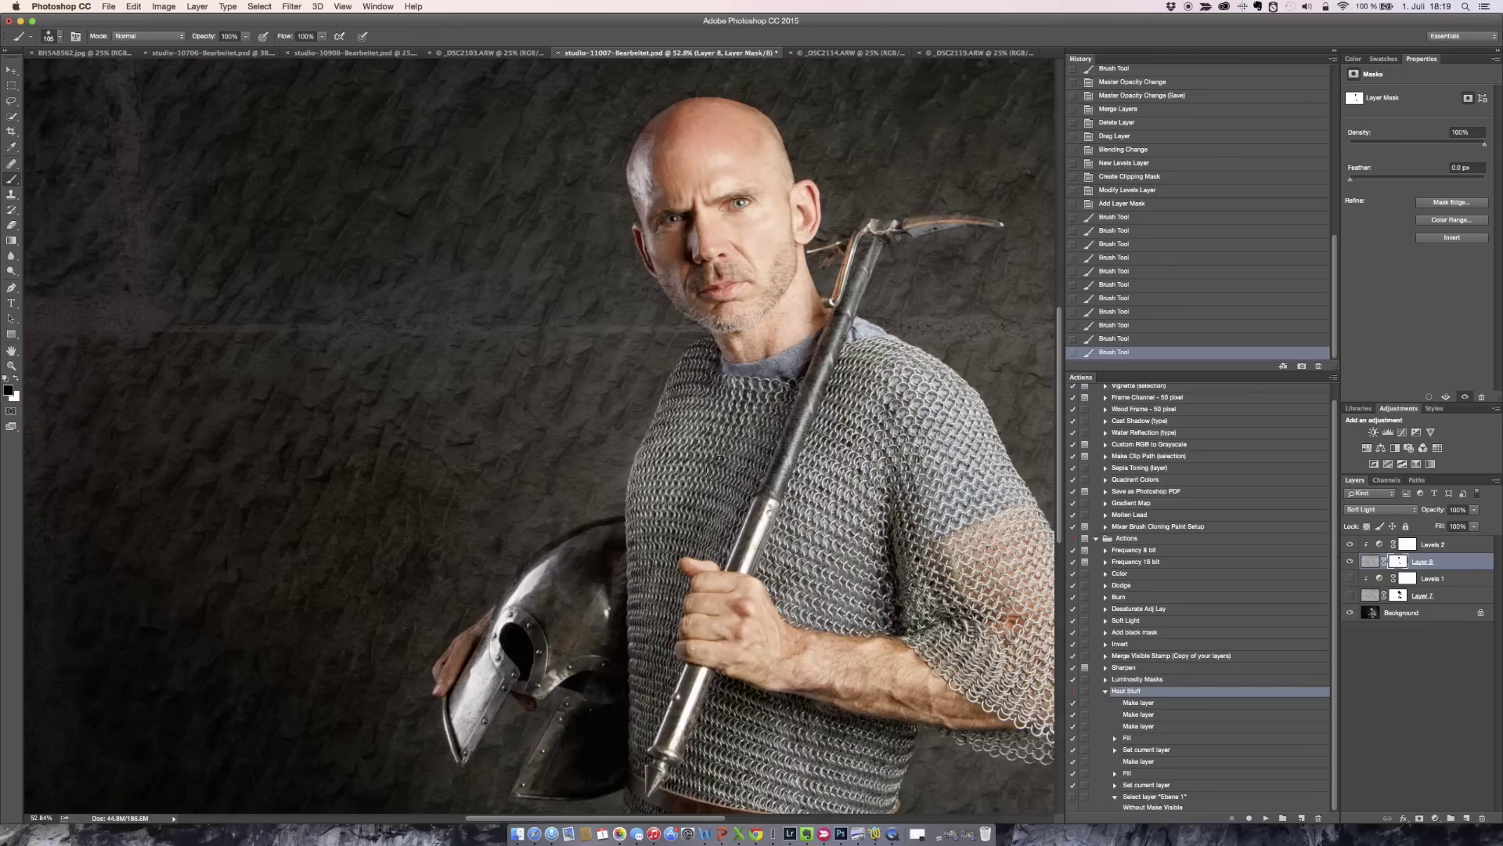
left_click_drag(790, 430, 818, 373)
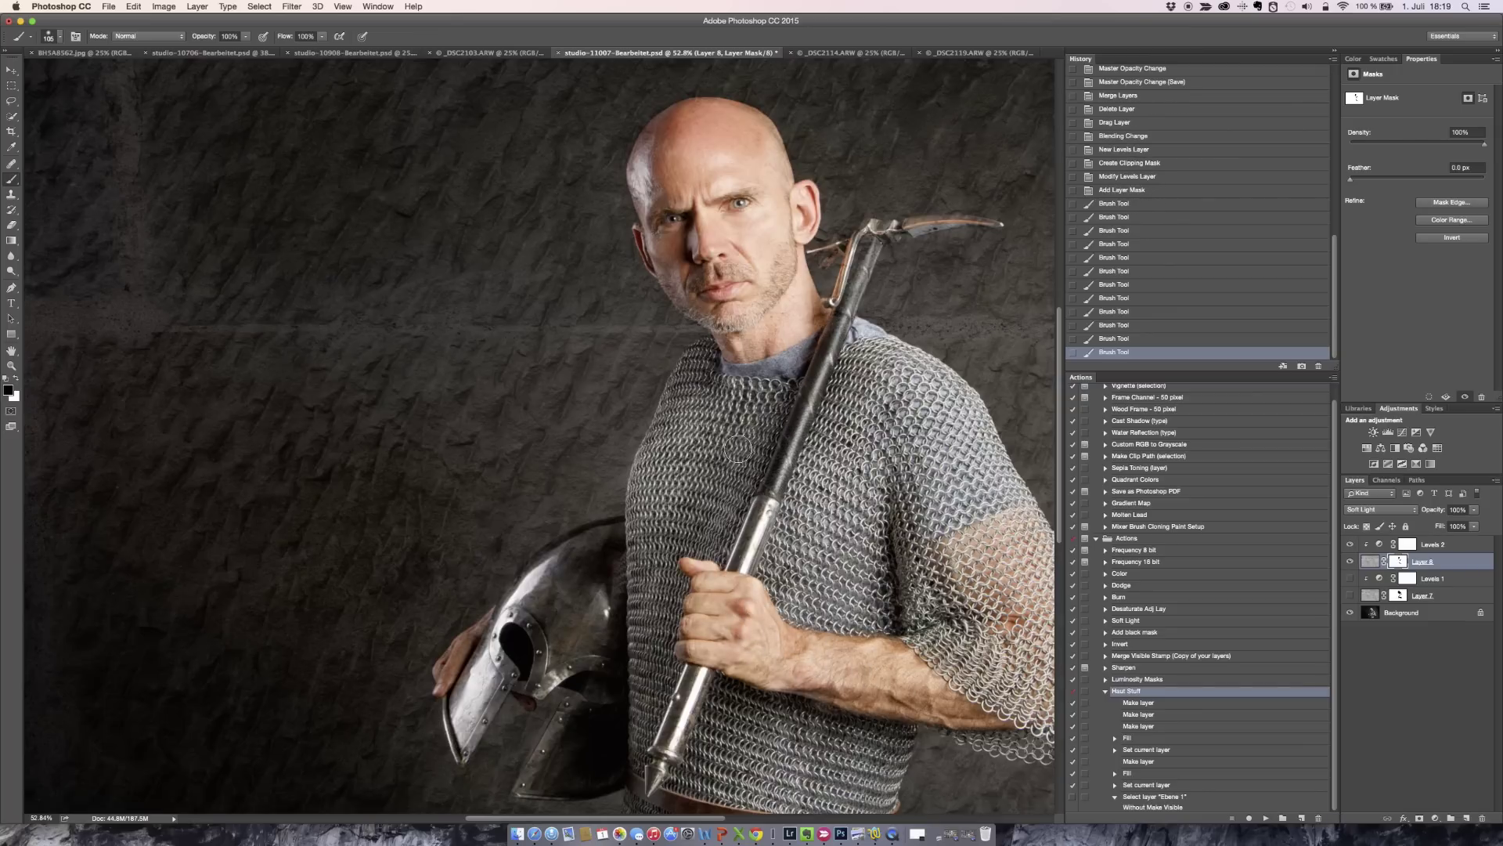
left_click_drag(565, 578, 557, 585)
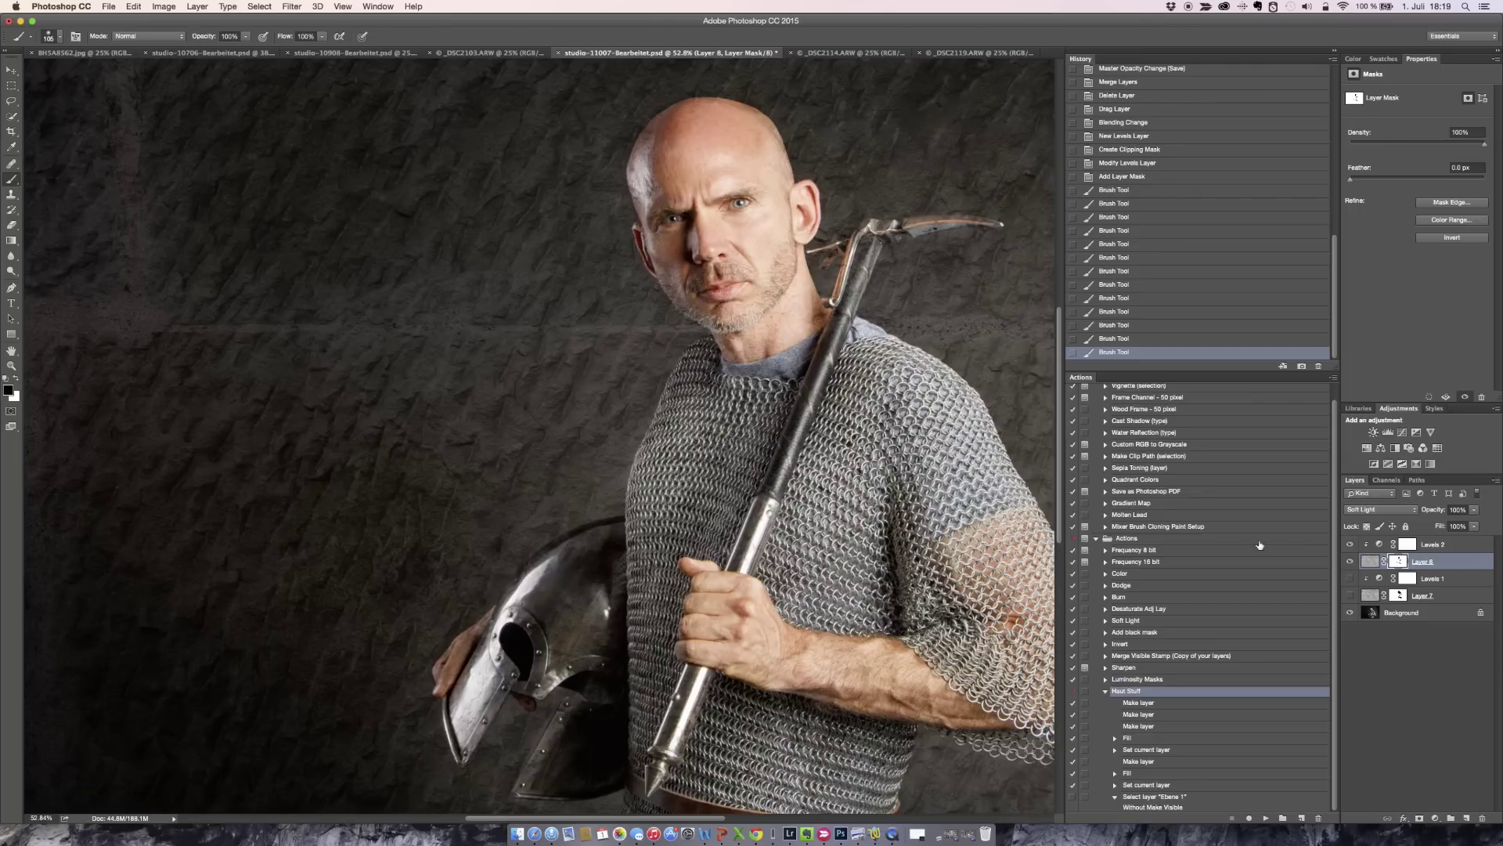
Hide Layer 8, show Levels 1 and Layer 7, and inspect Layer 7's mask on its own
left_click(1350, 562)
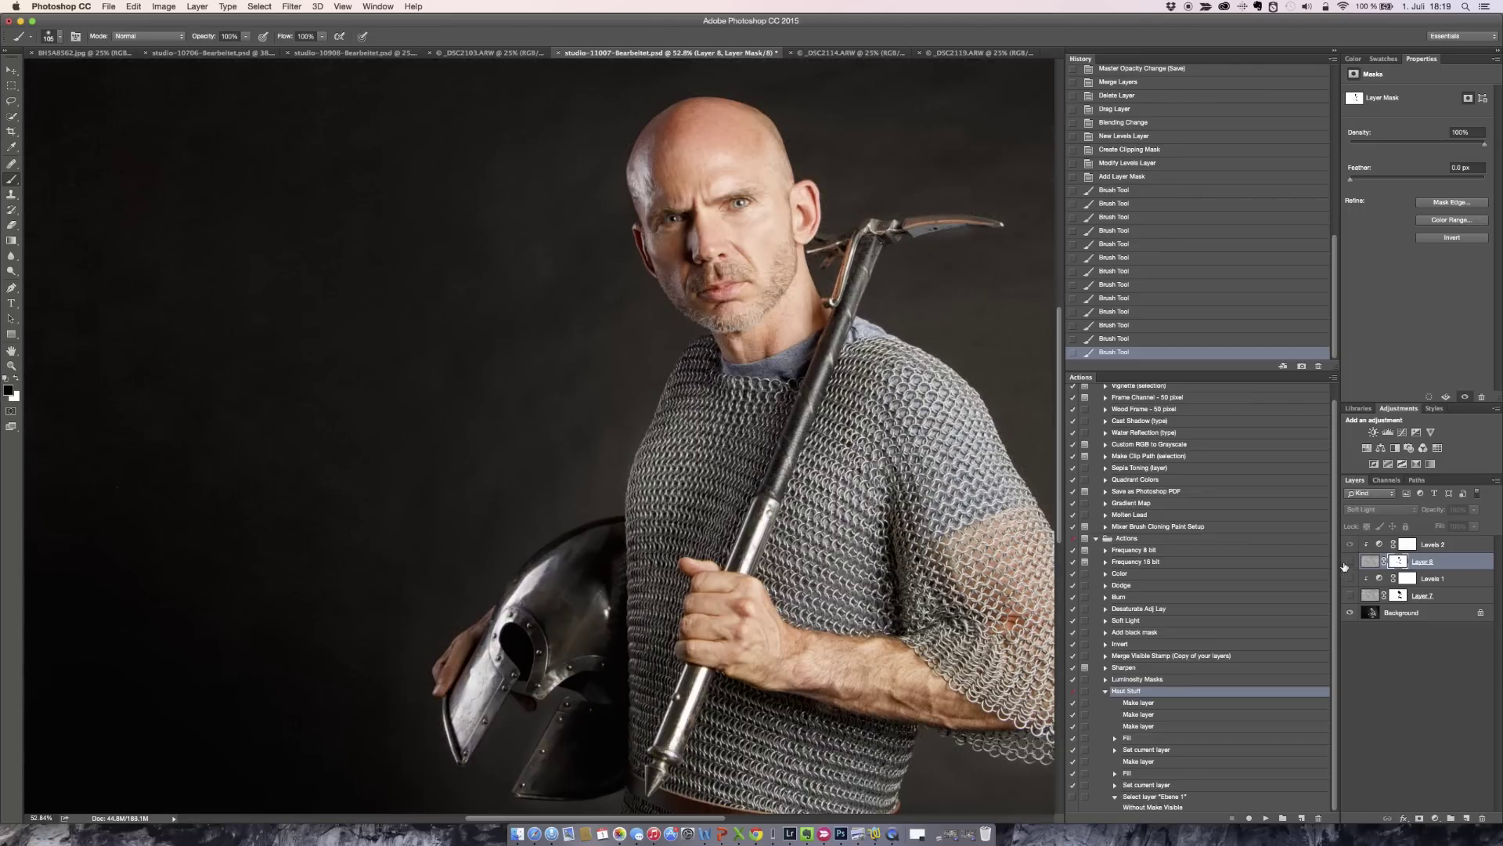
left_click_drag(1350, 578, 1347, 596)
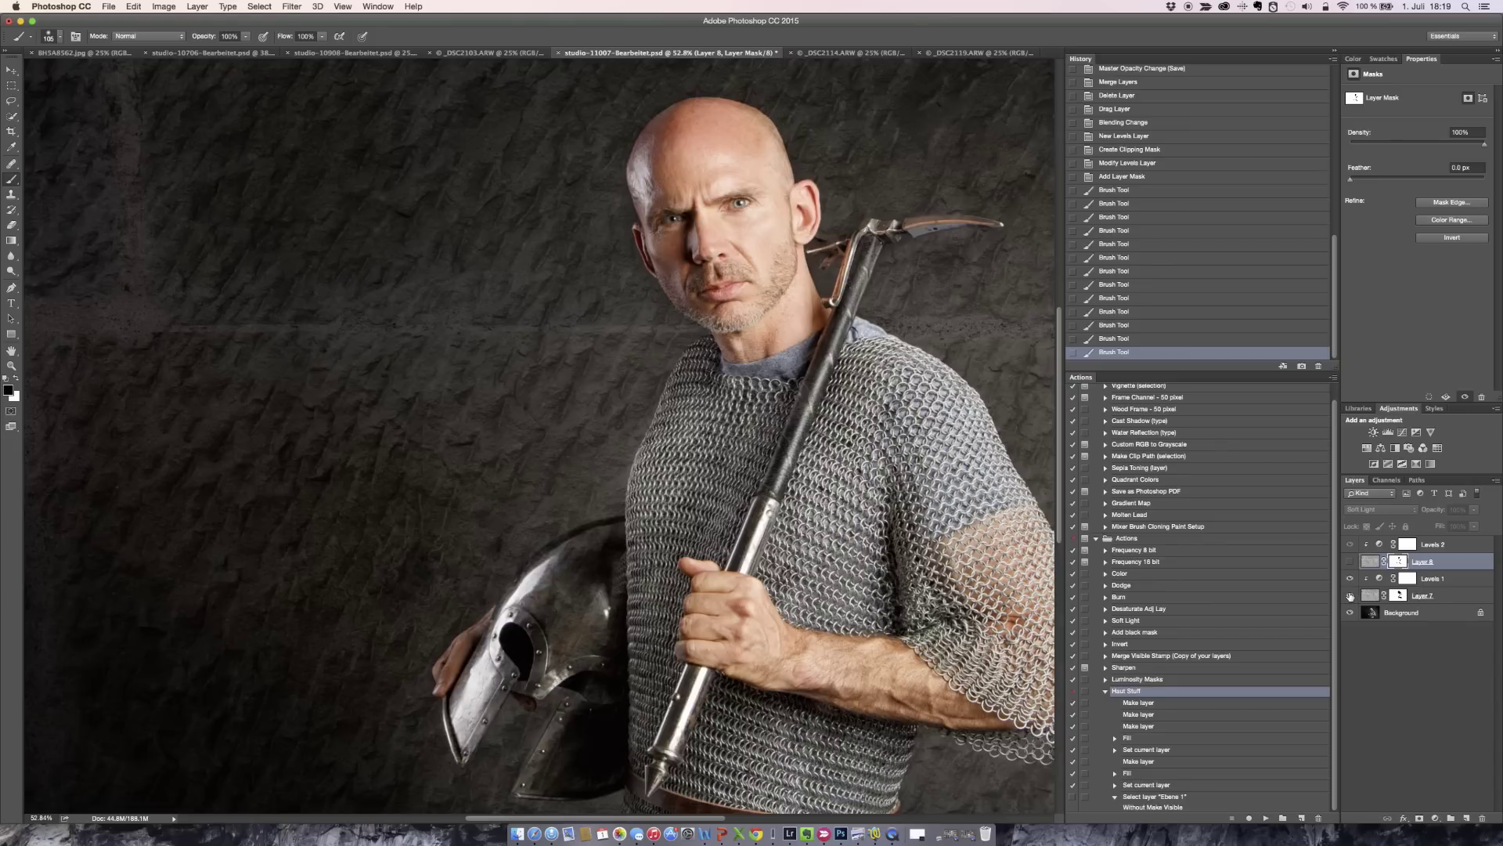
left_click(1398, 596, "alt")
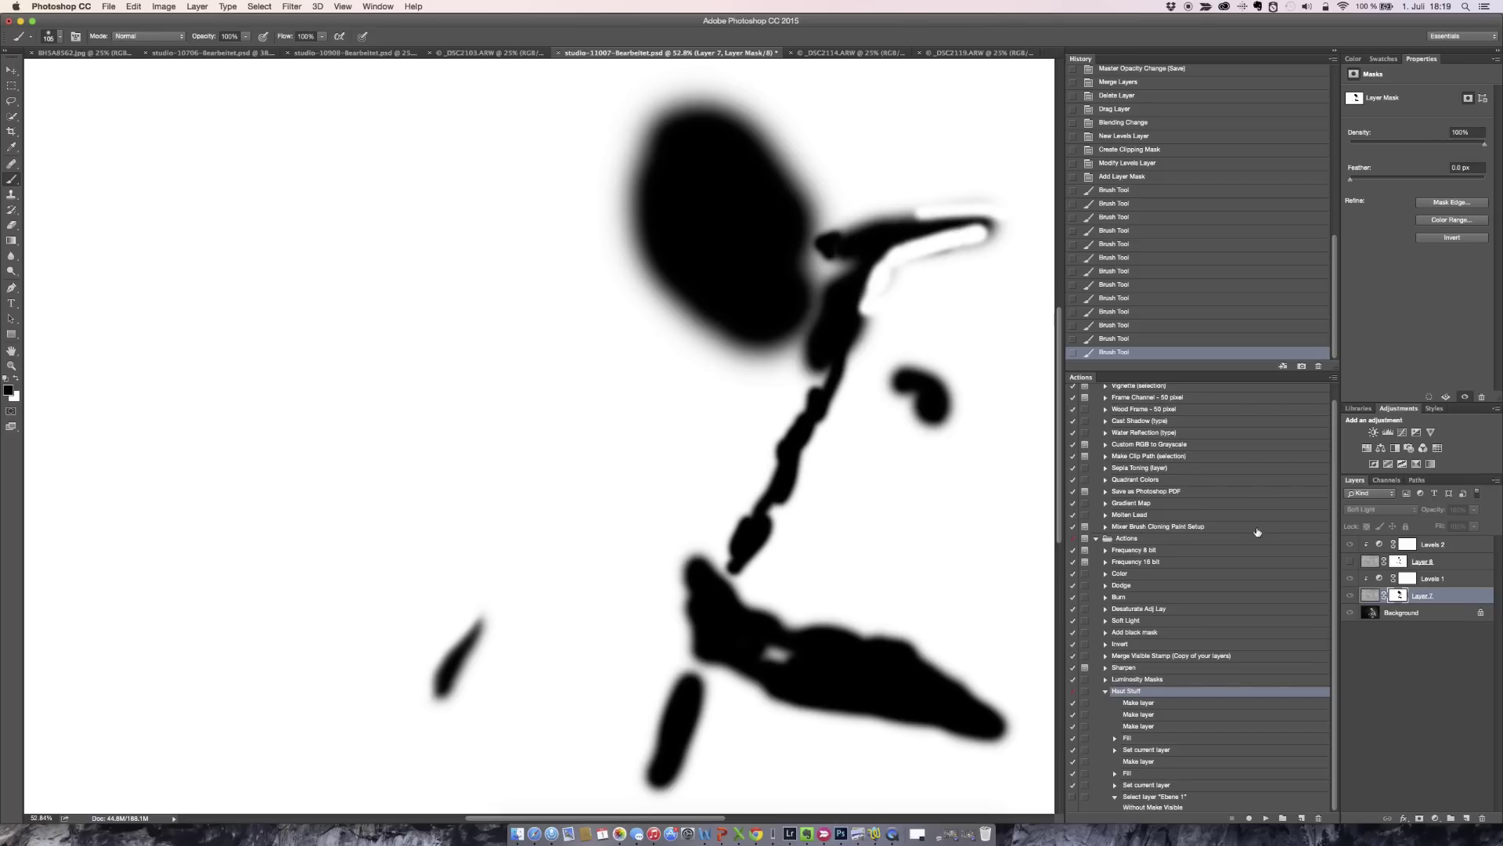
left_click(1369, 595)
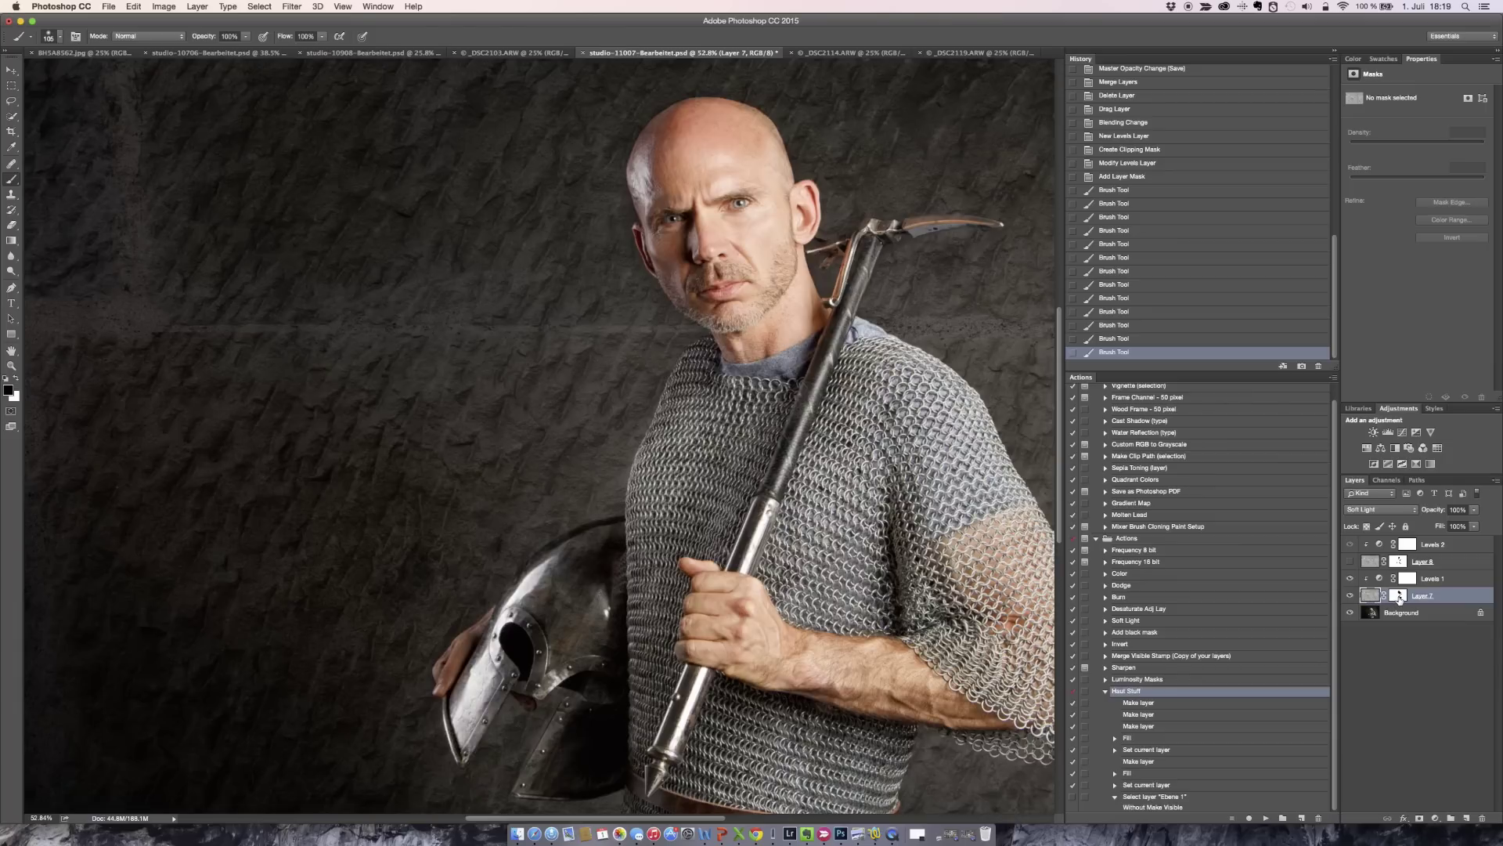
left_click(1397, 597, "alt")
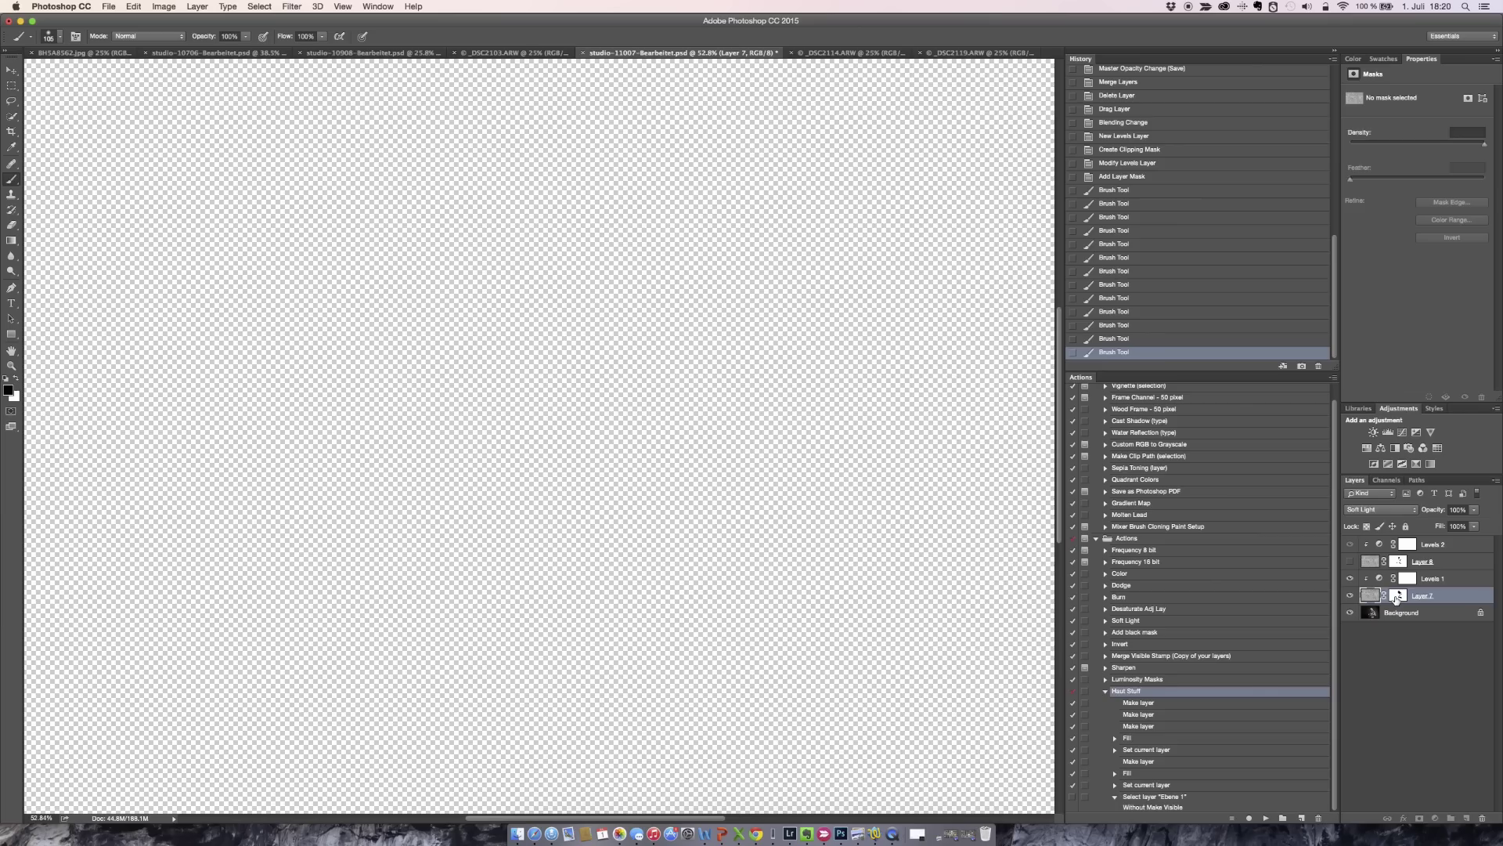
left_click(1398, 596, "alt")
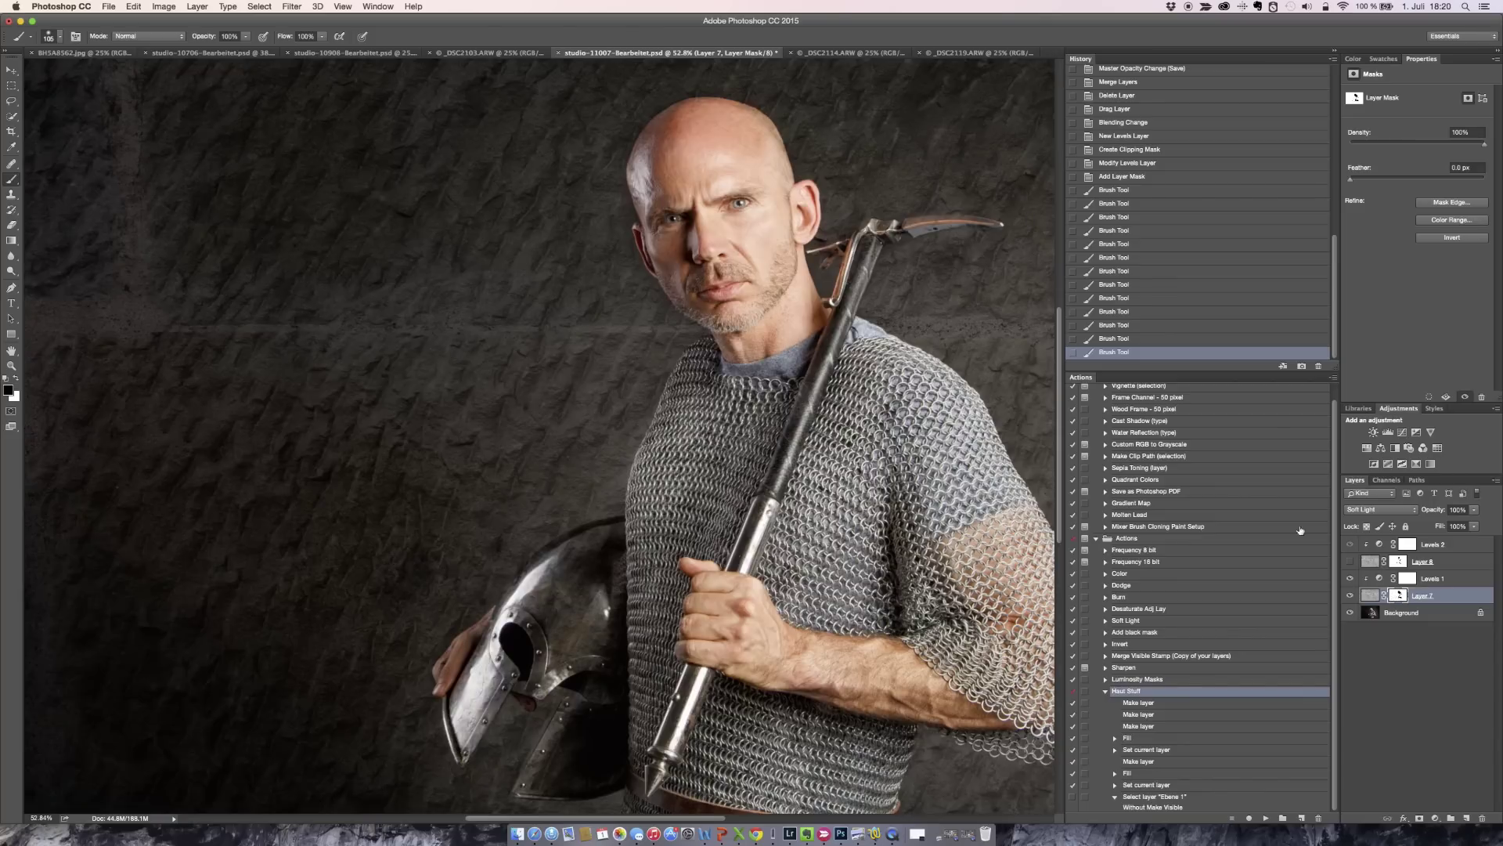
left_click_drag(901, 373, 814, 370)
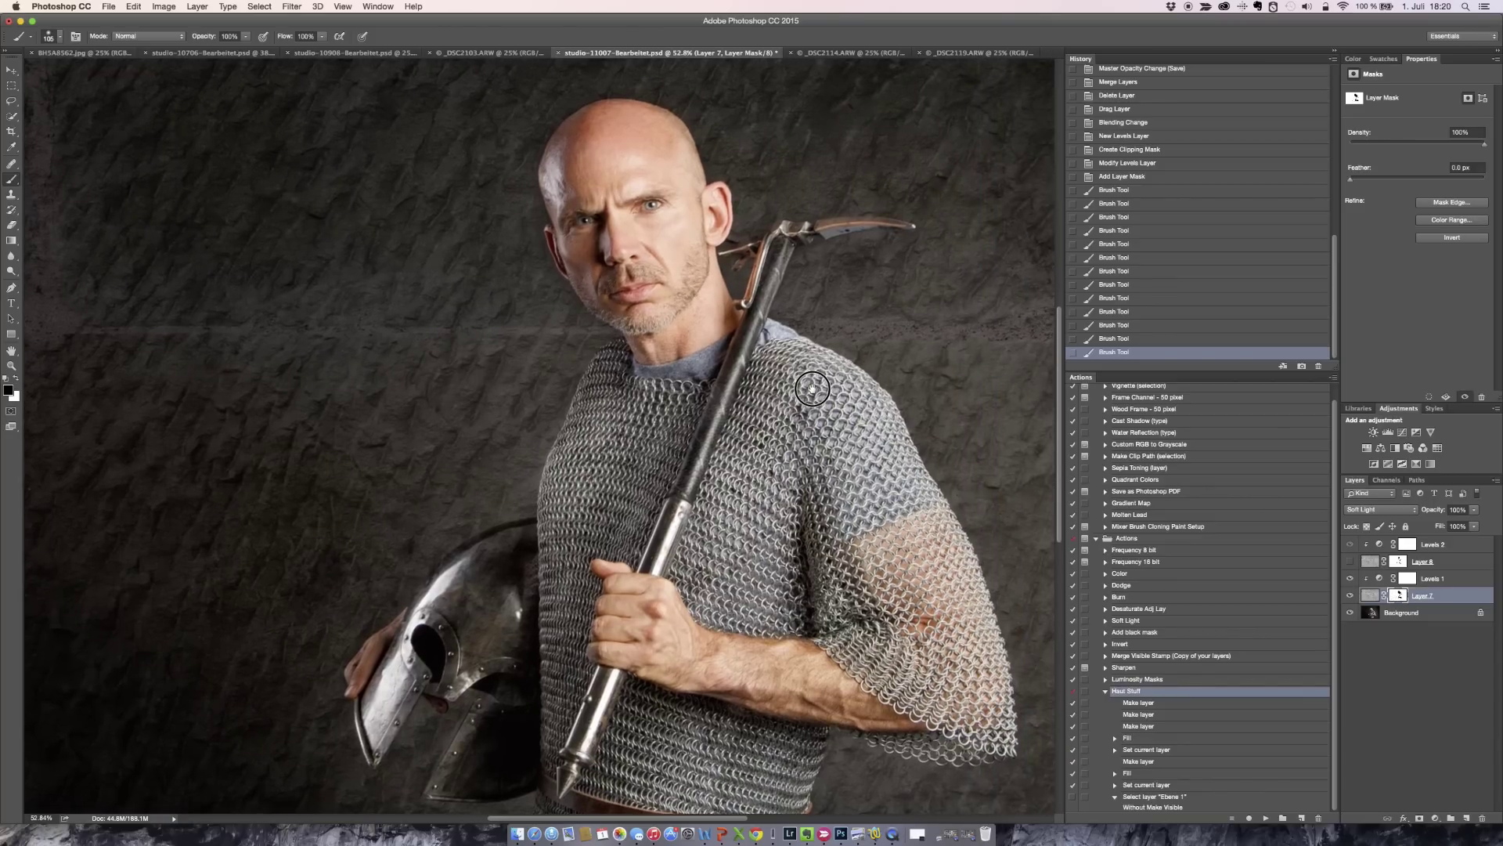
scroll(827, 368, "down", 3)
scroll(830, 366, "down", 3)
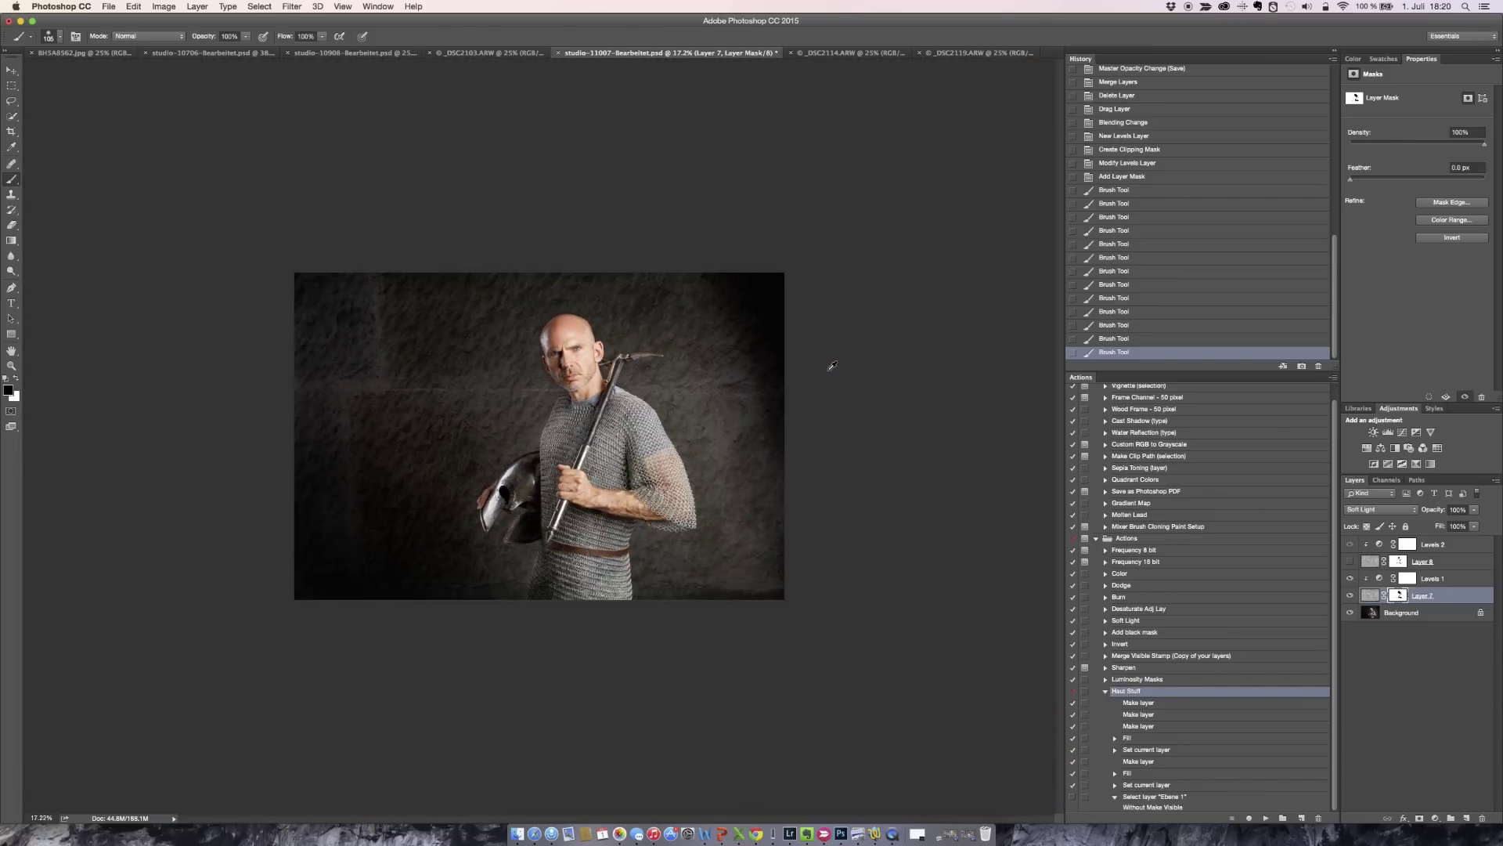
scroll(831, 366, "up", 3)
scroll(833, 366, "up", 1)
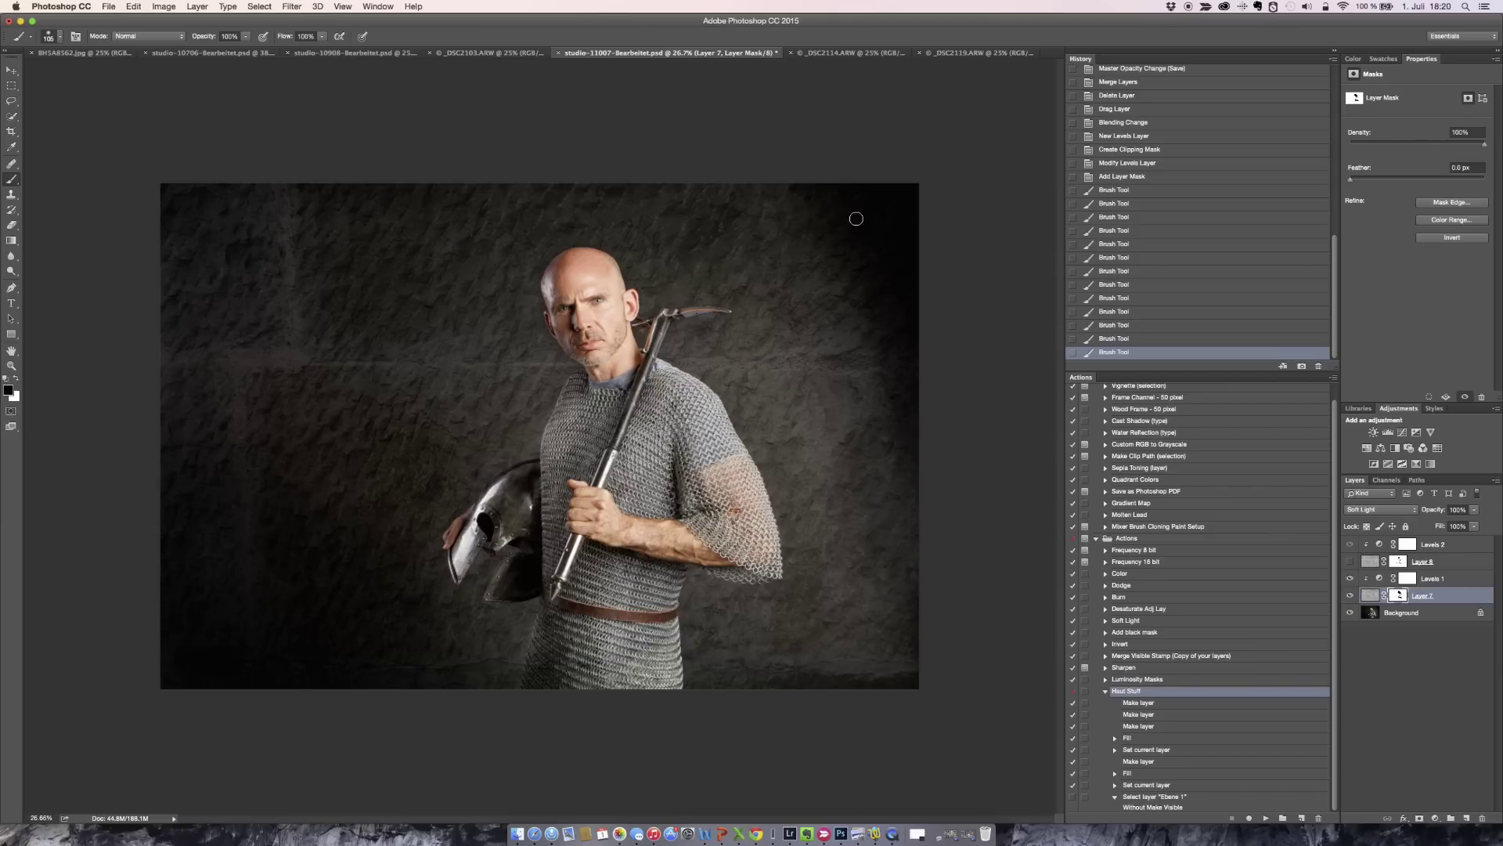
left_click(1350, 613)
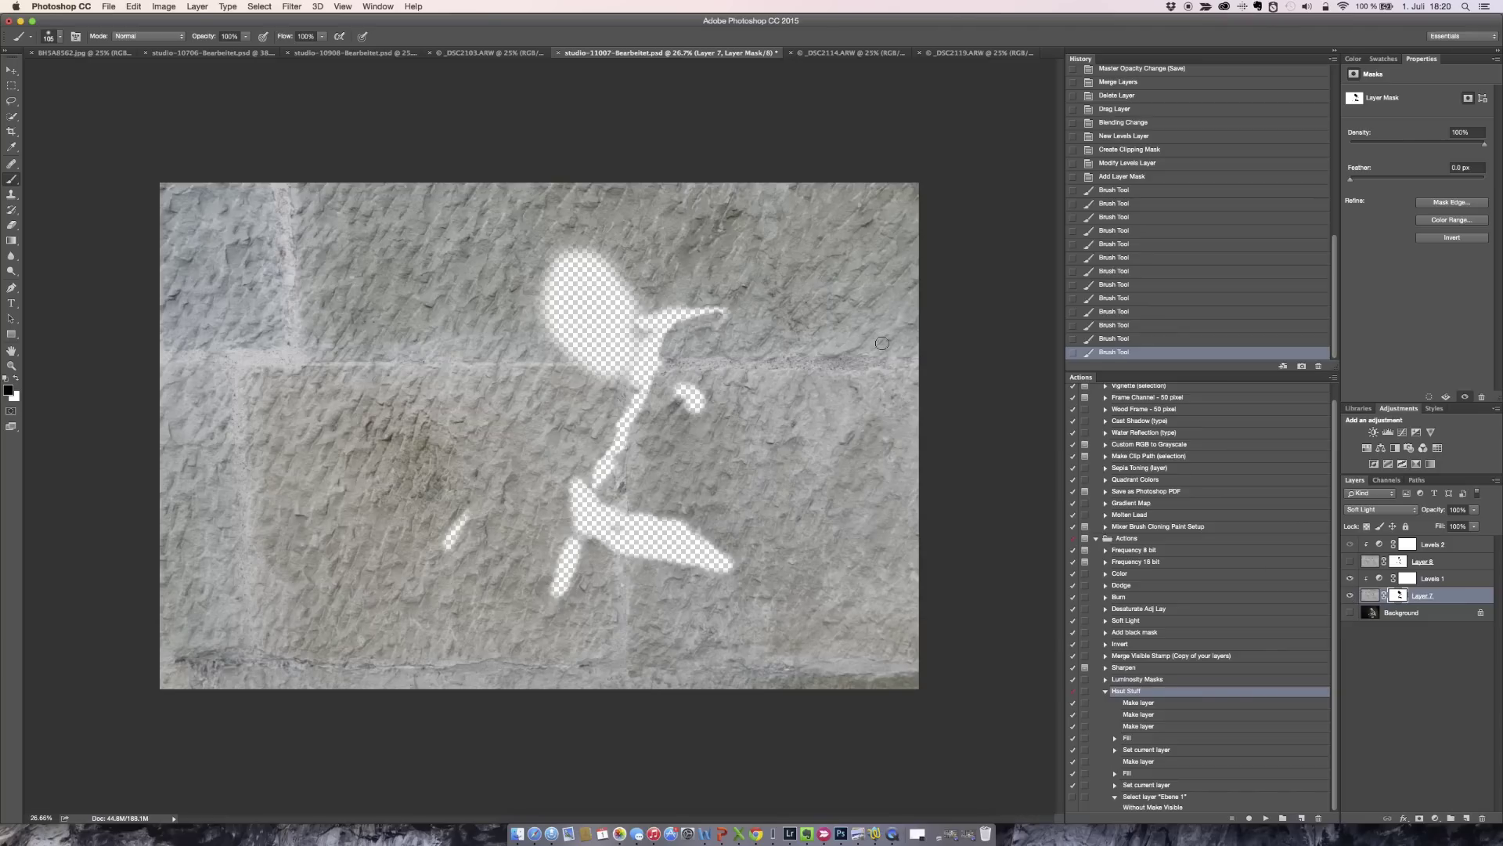
left_click(1350, 612)
left_click(1350, 596)
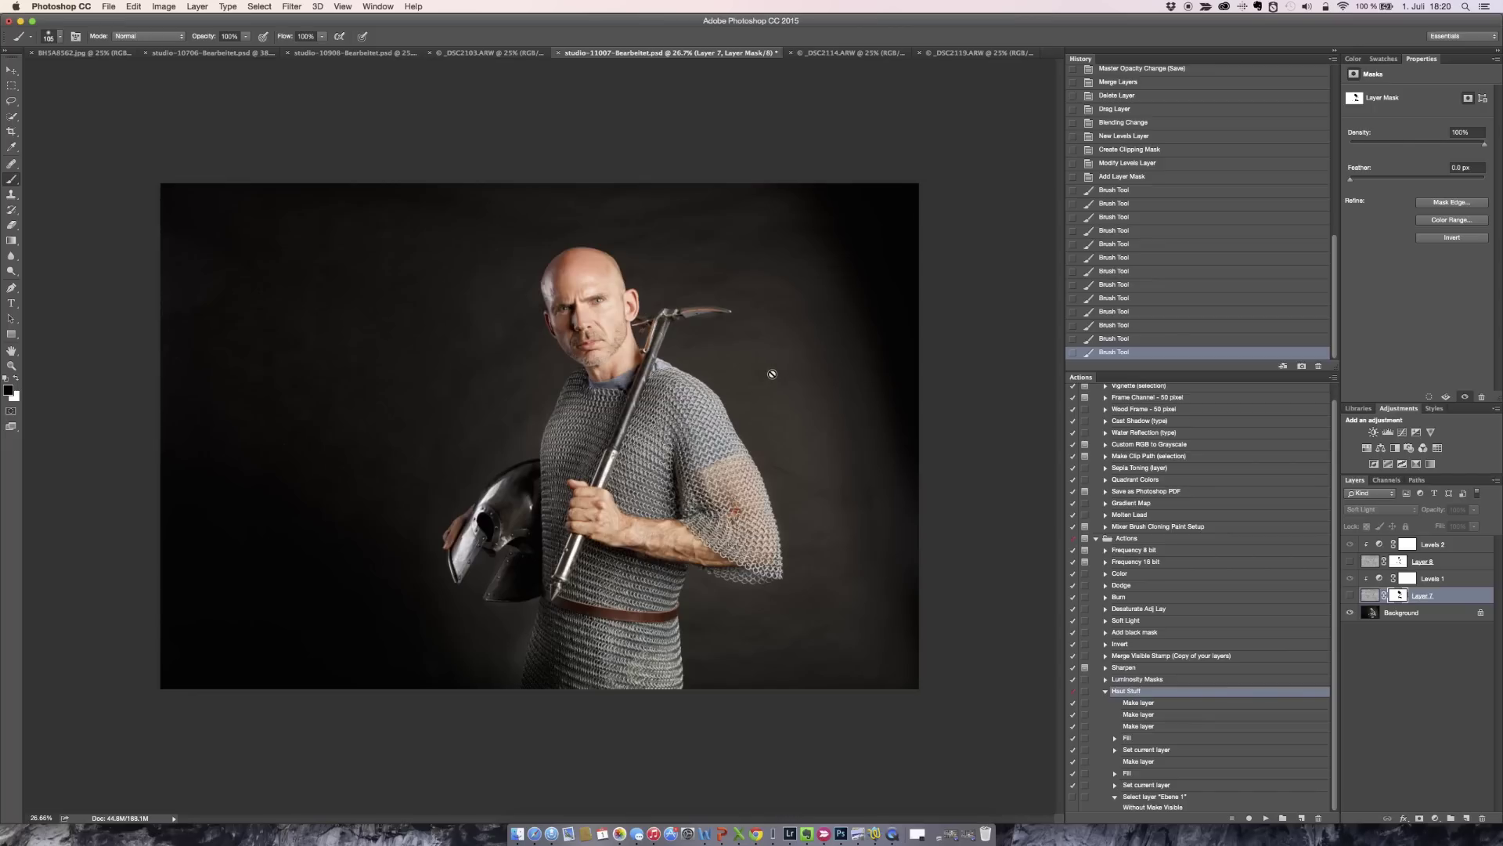
left_click(1350, 596)
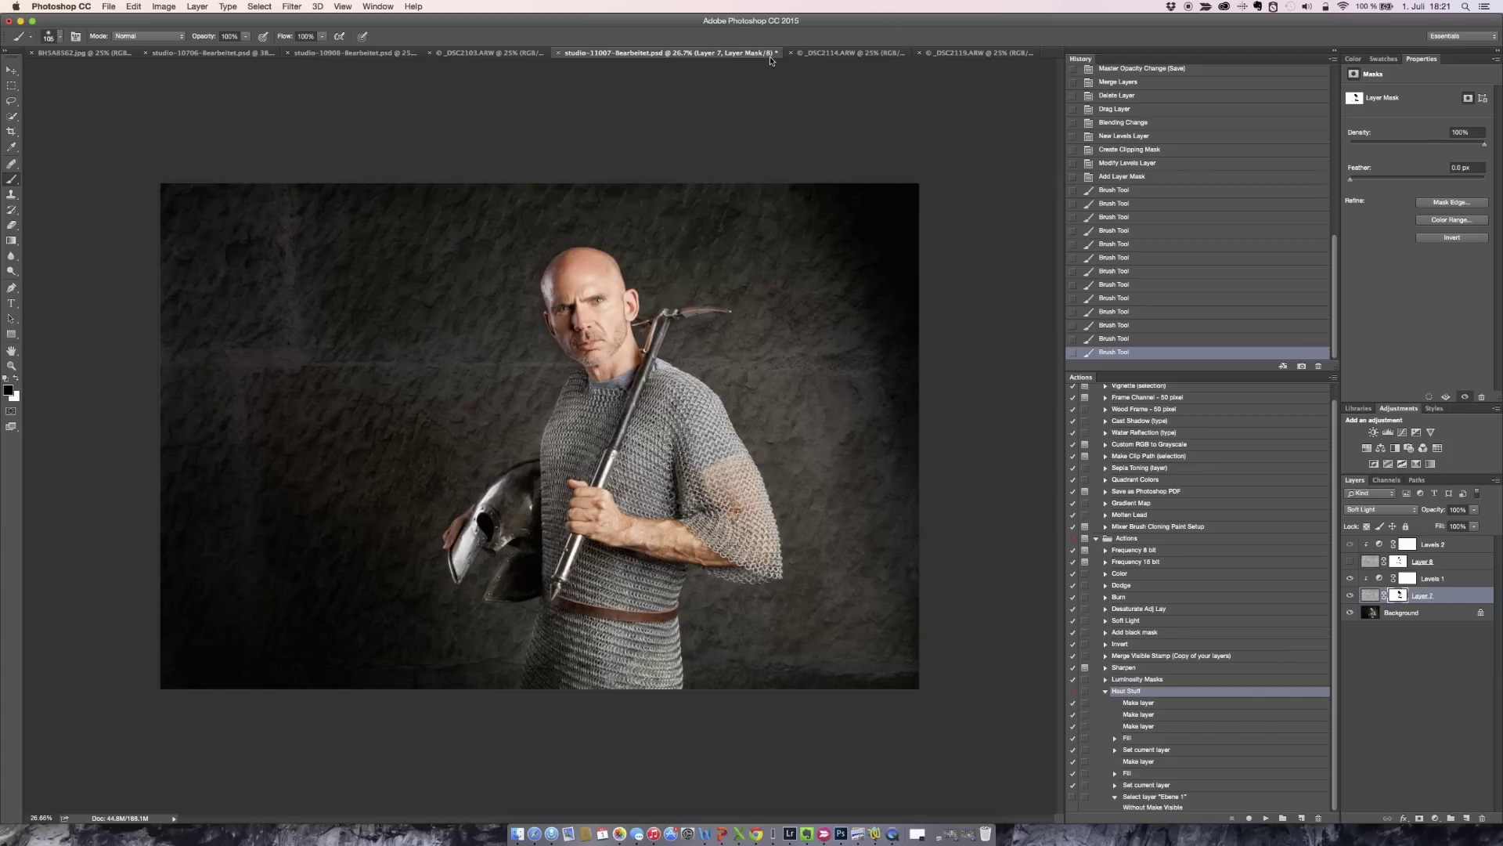
Drag the _DSC2114 brick-wall photo into the studio-11007 portrait canvas with the Move tool
left_click(850, 54)
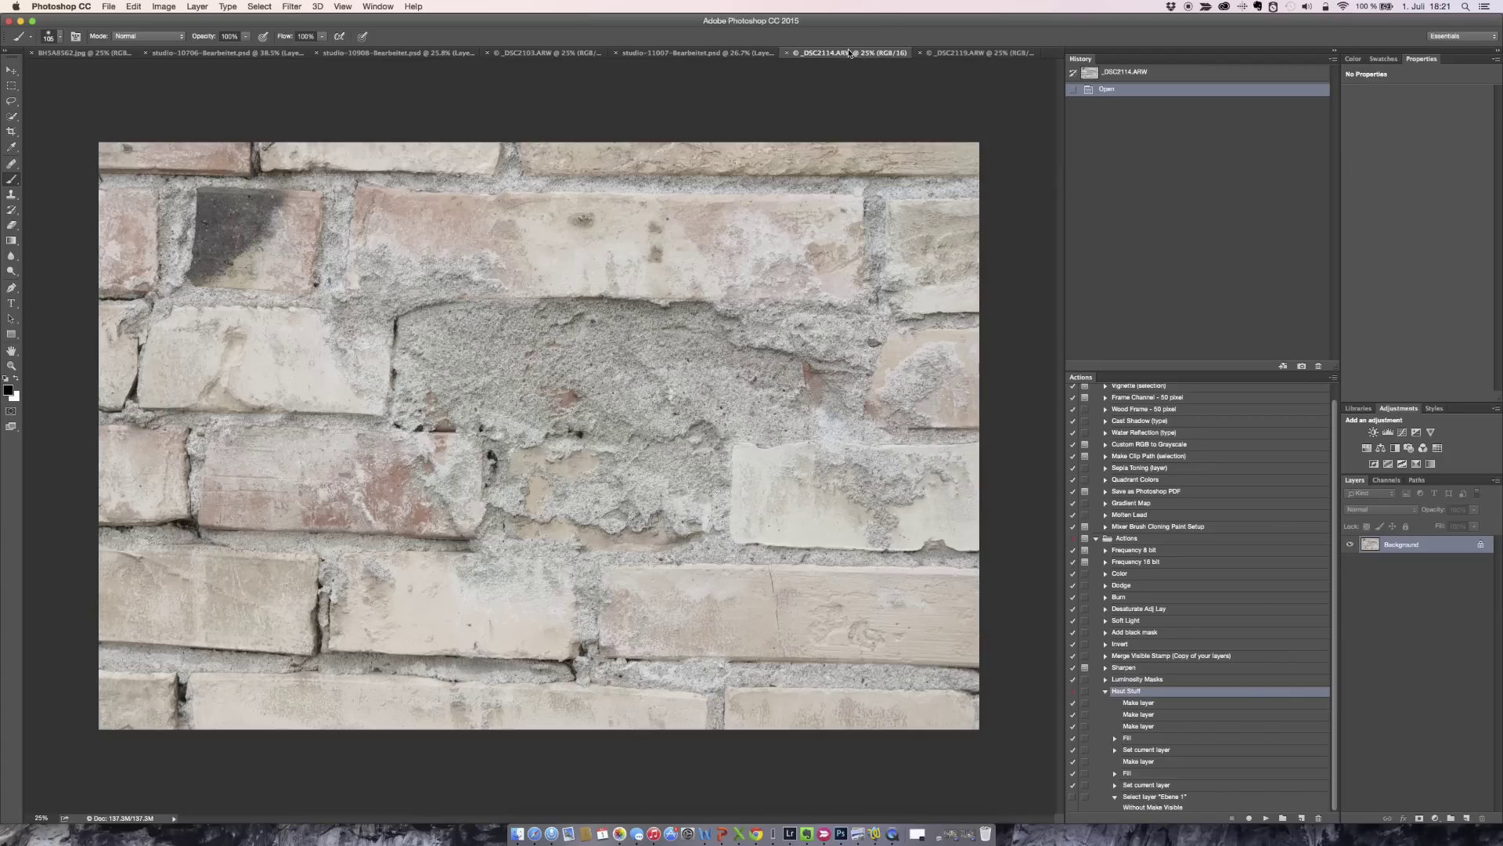
key("v")
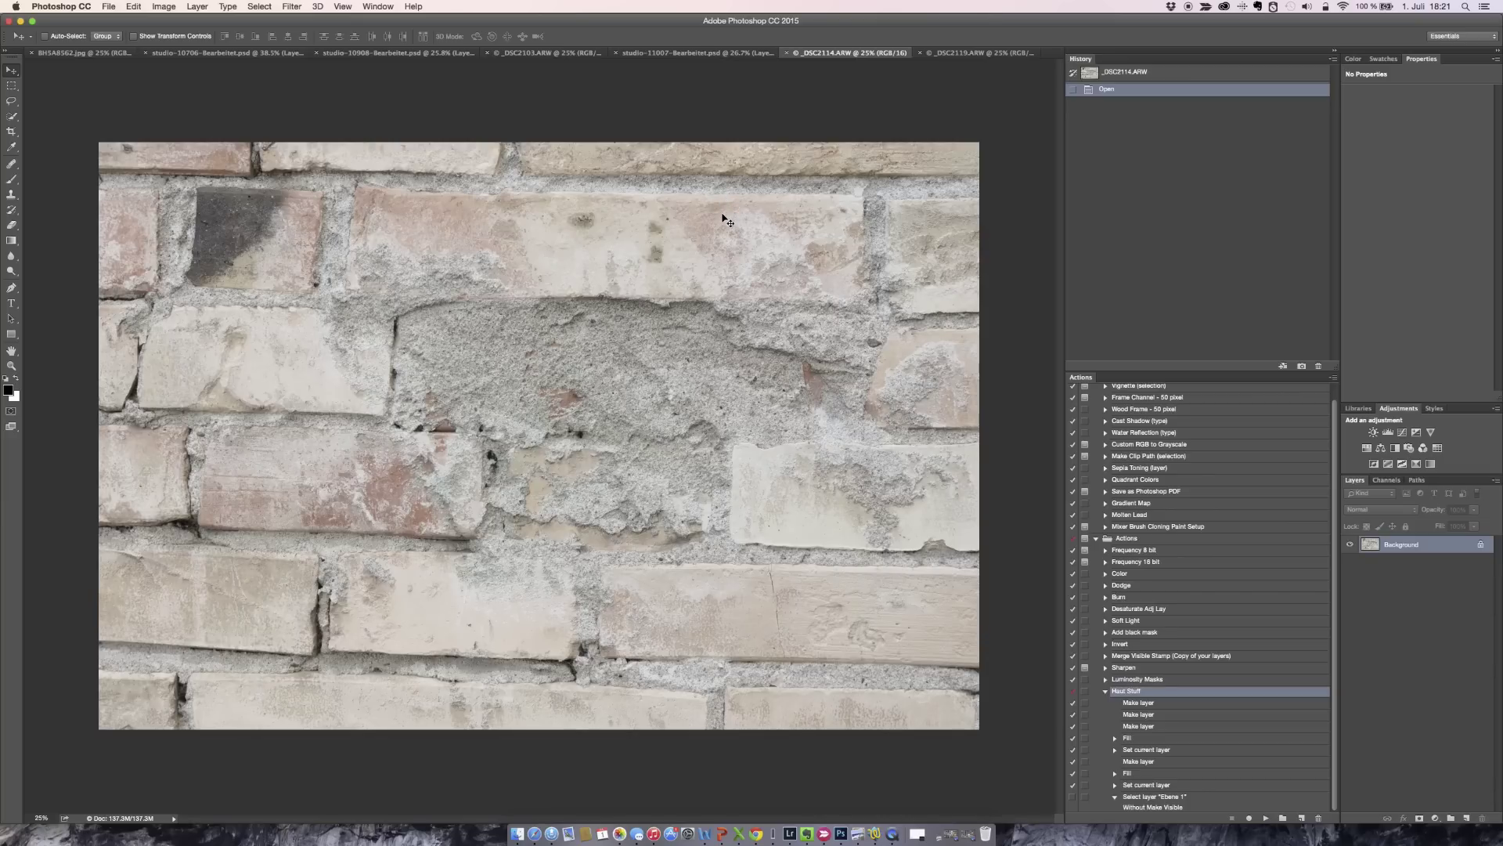
left_click(705, 52)
left_click_drag(704, 52, 725, 288)
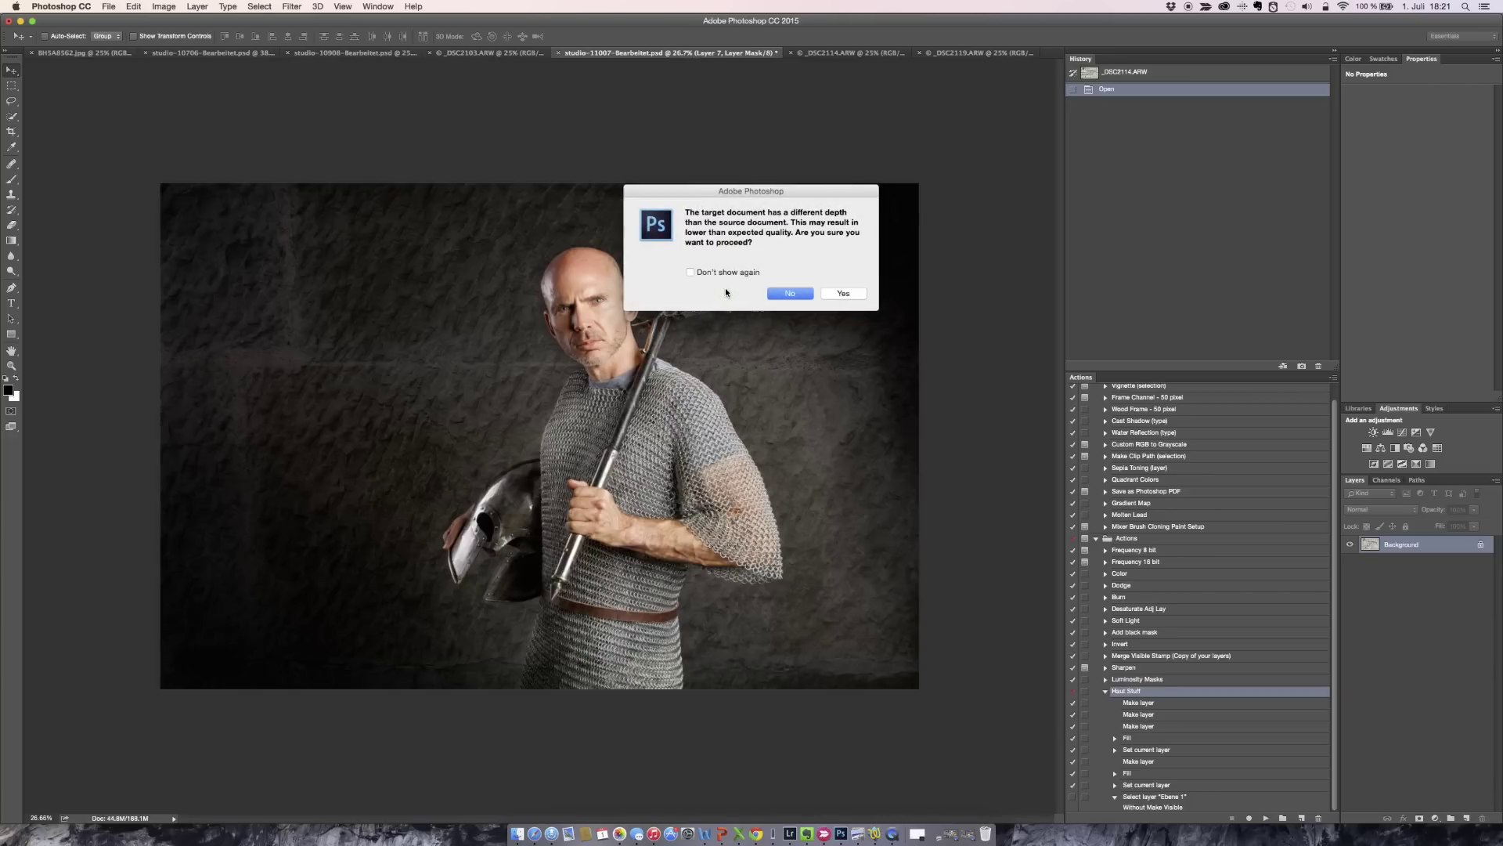
Confirm the bit-depth warning, move Layer 9 to the top, and hide Levels 1 and Layer 7
left_click(841, 294)
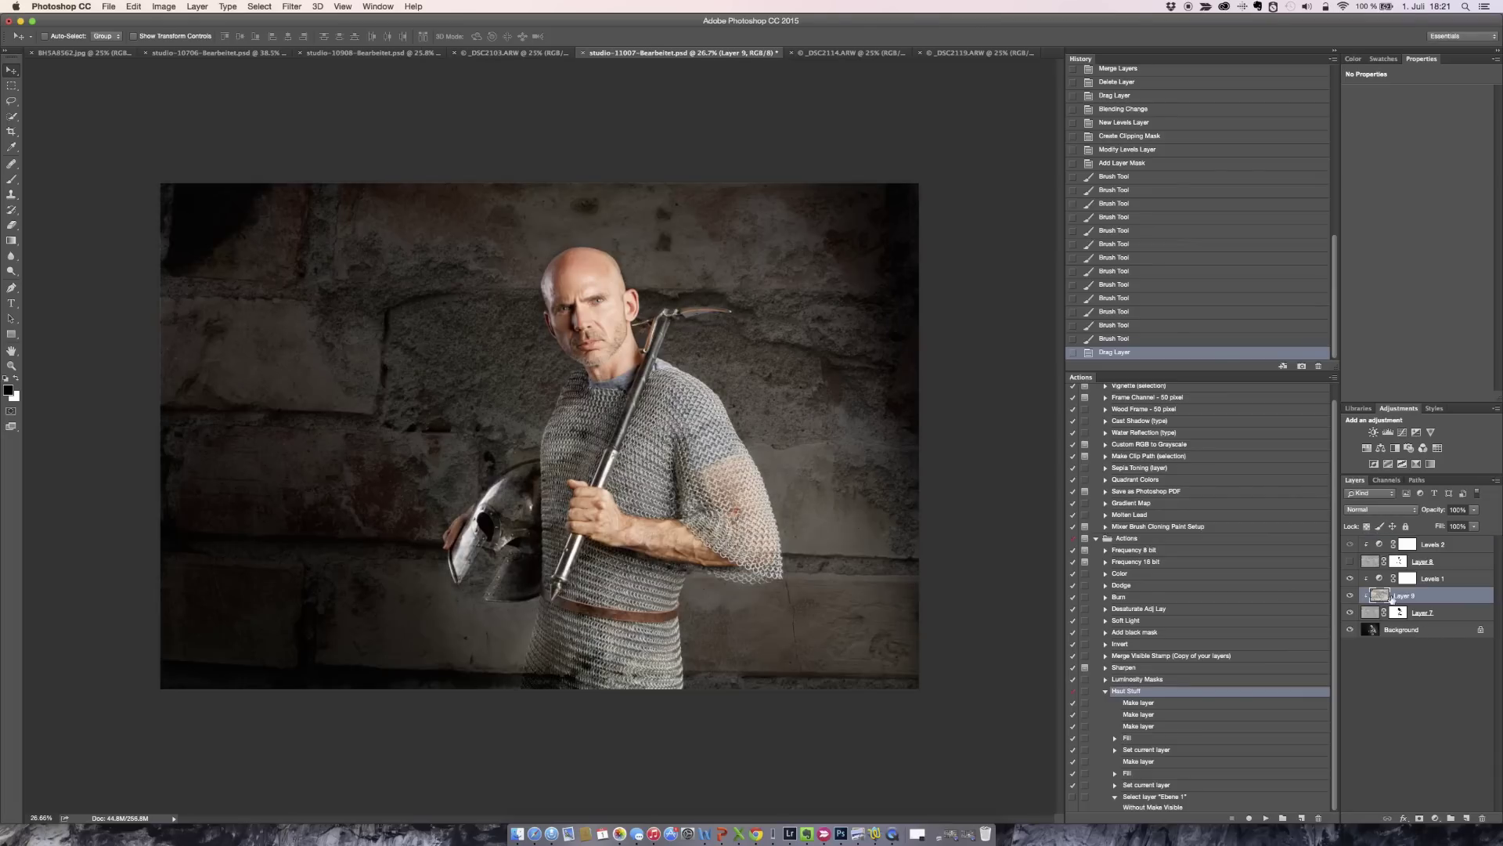
left_click_drag(1382, 596, 1382, 544)
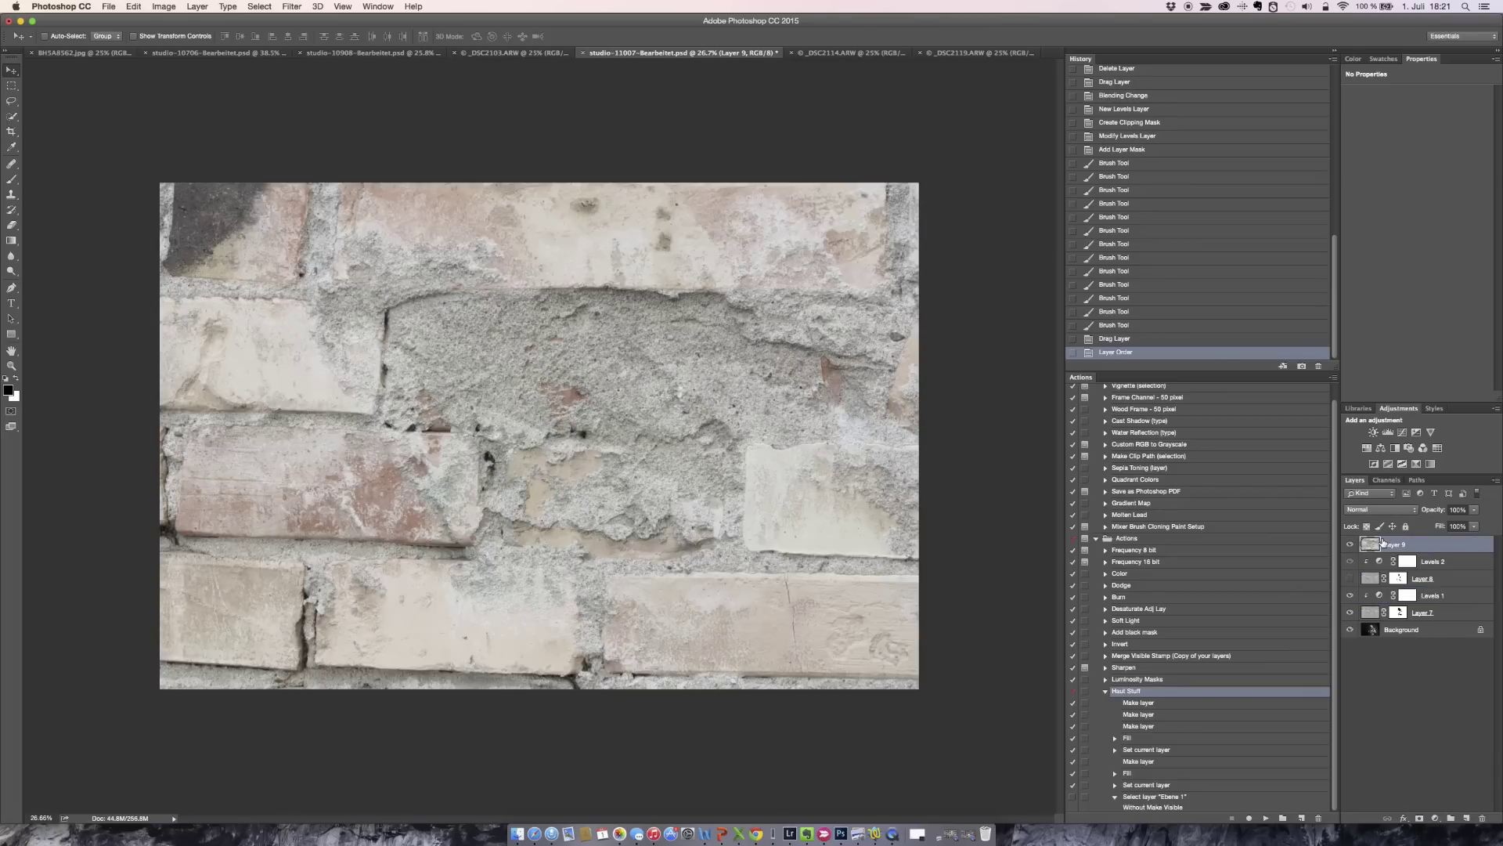
left_click_drag(1350, 596, 1350, 613)
Check the portrait under the brick layer, then blend Layer 9 in Overlay mode
left_click(1348, 542)
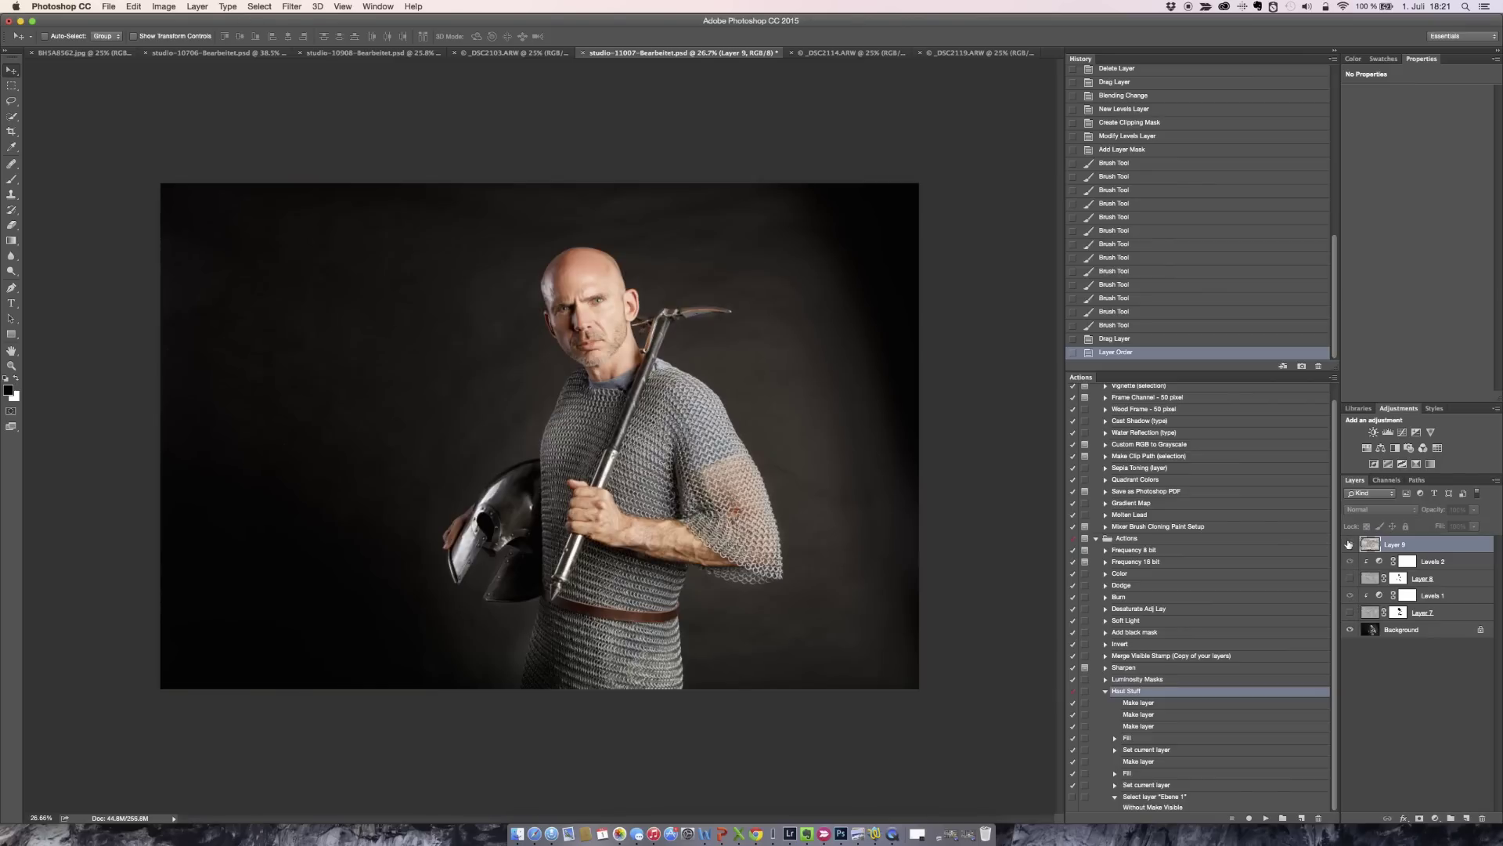
left_click(1348, 543)
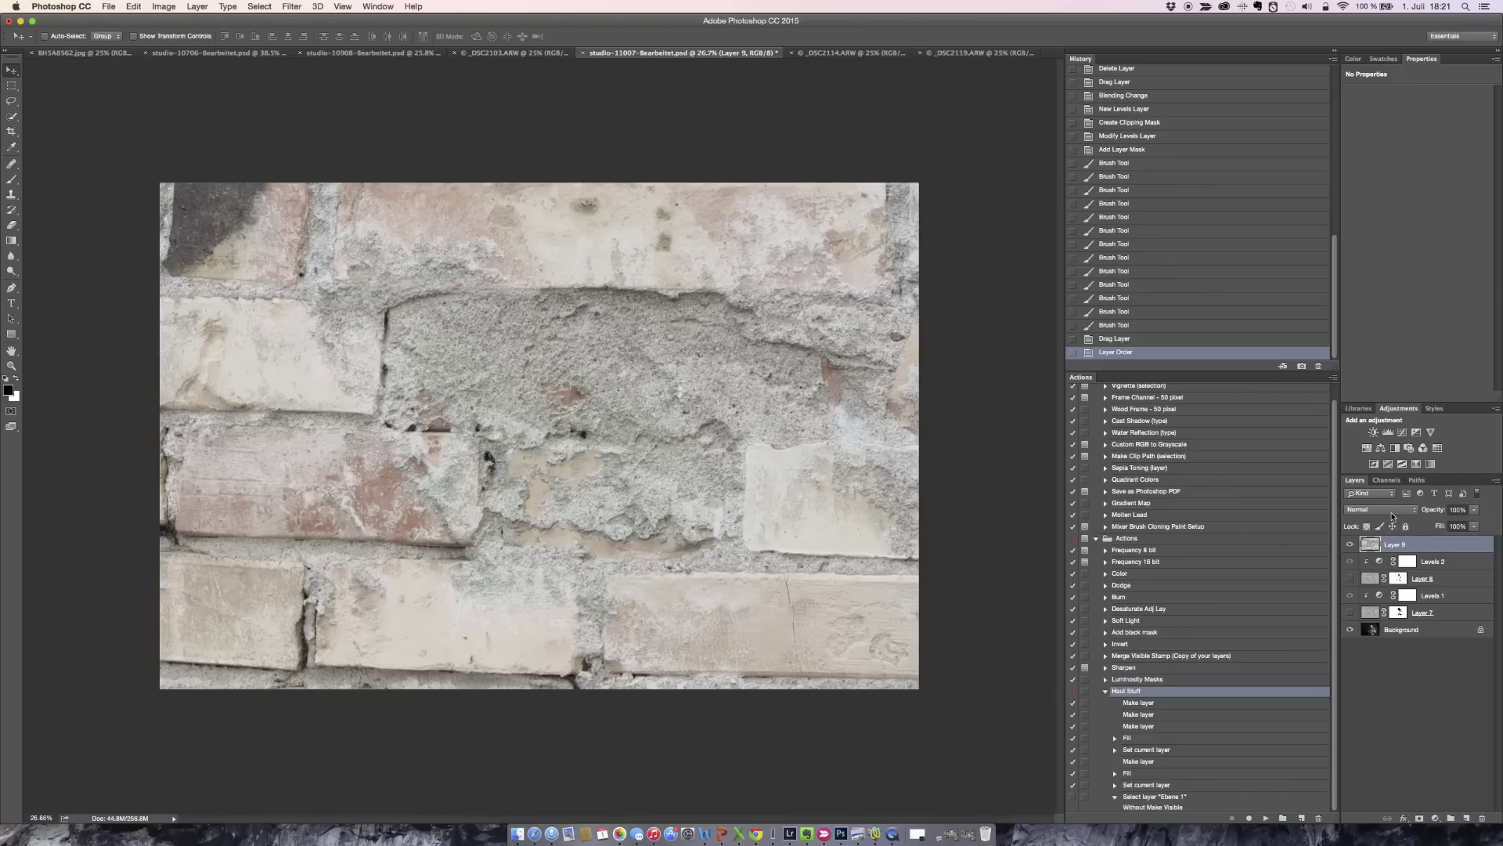
left_click(1392, 513)
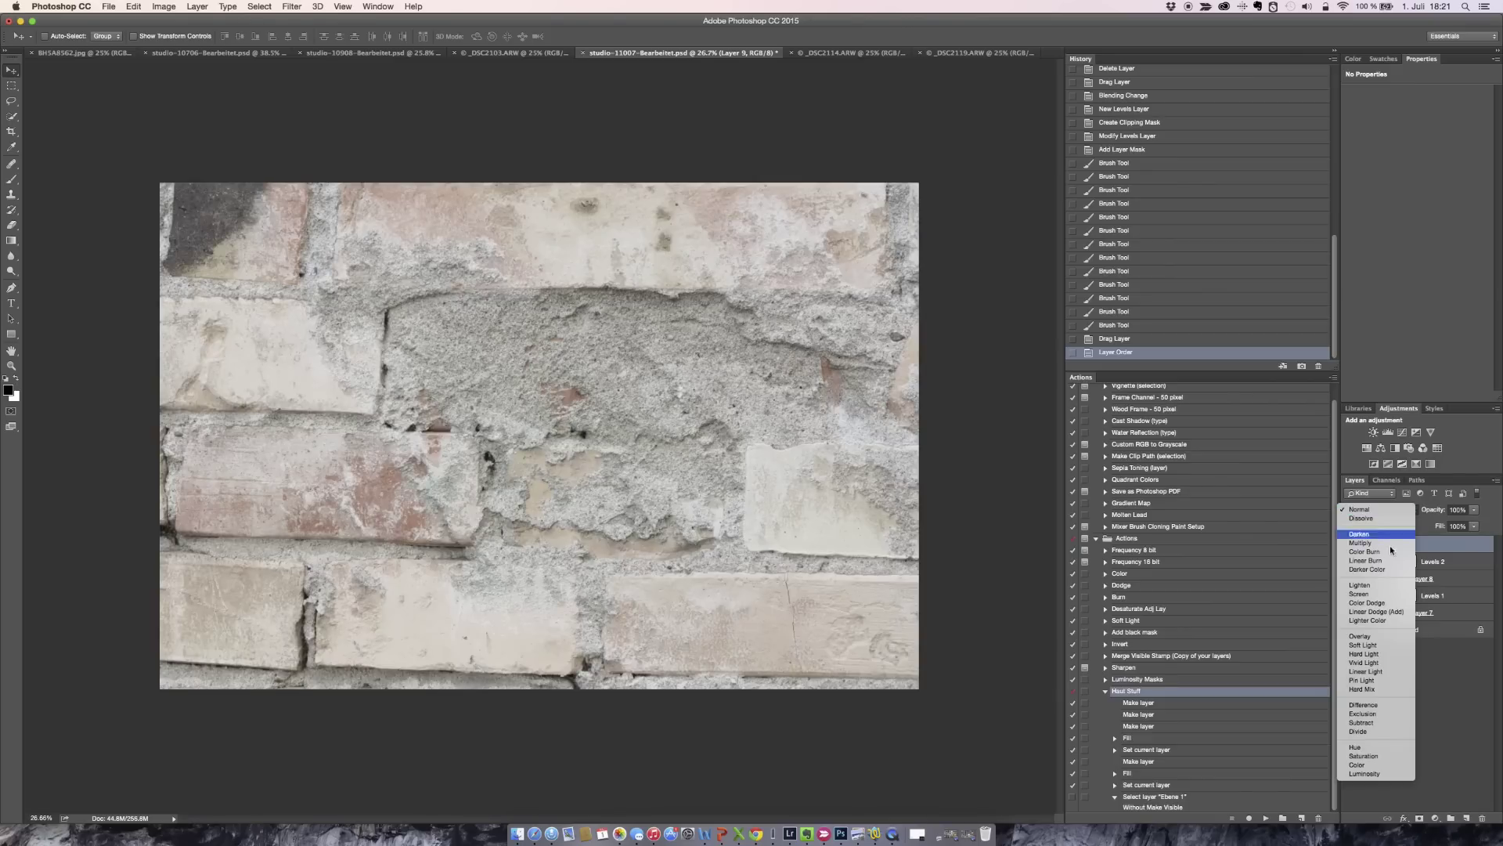
left_click(1377, 636)
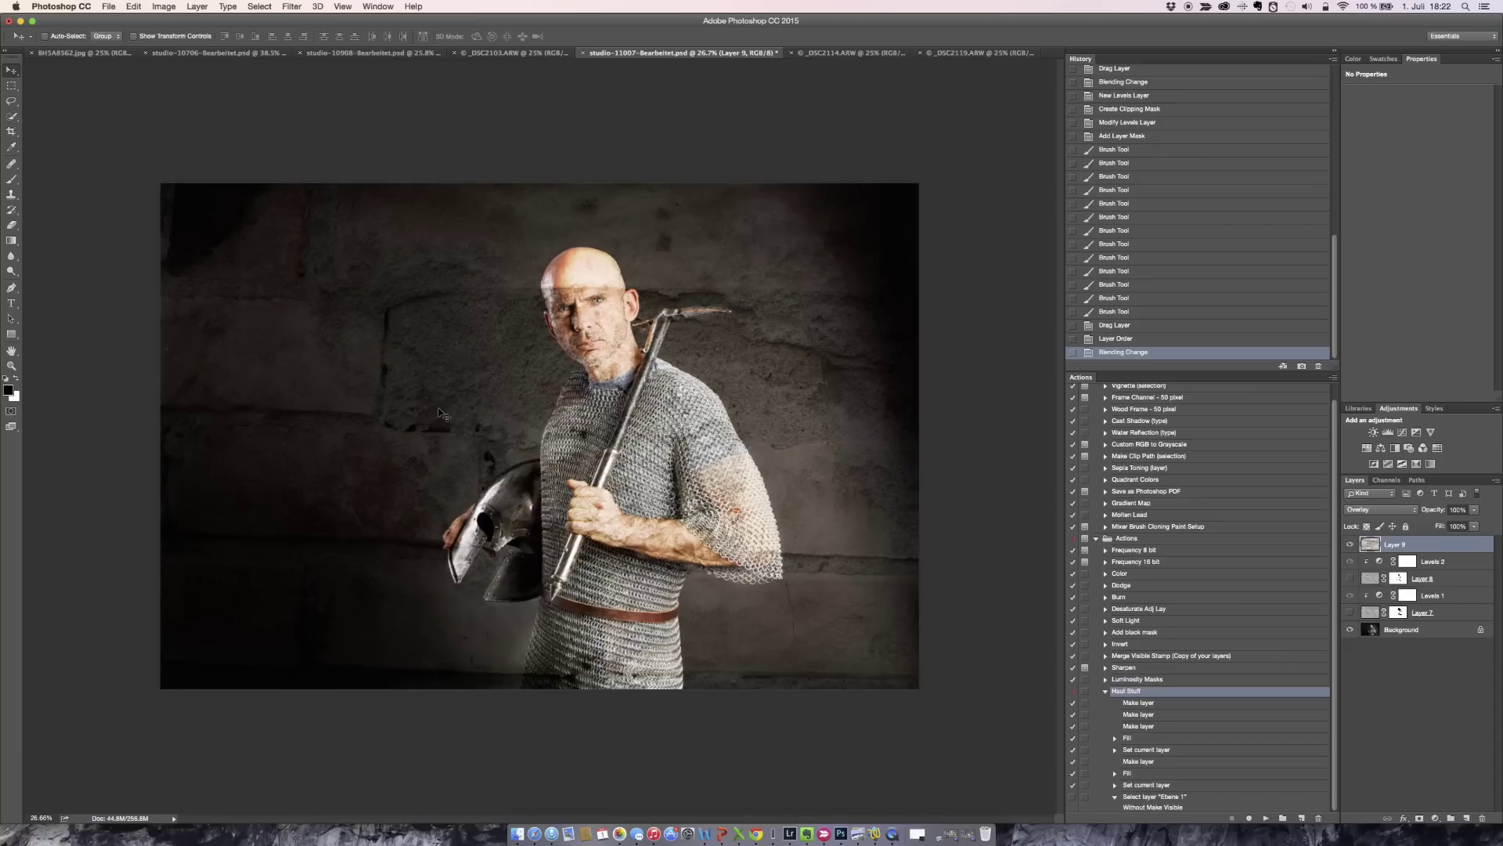
Copy the metal grille photo into the portrait as Layer 10 and blend it in Soft Light
left_click(848, 52)
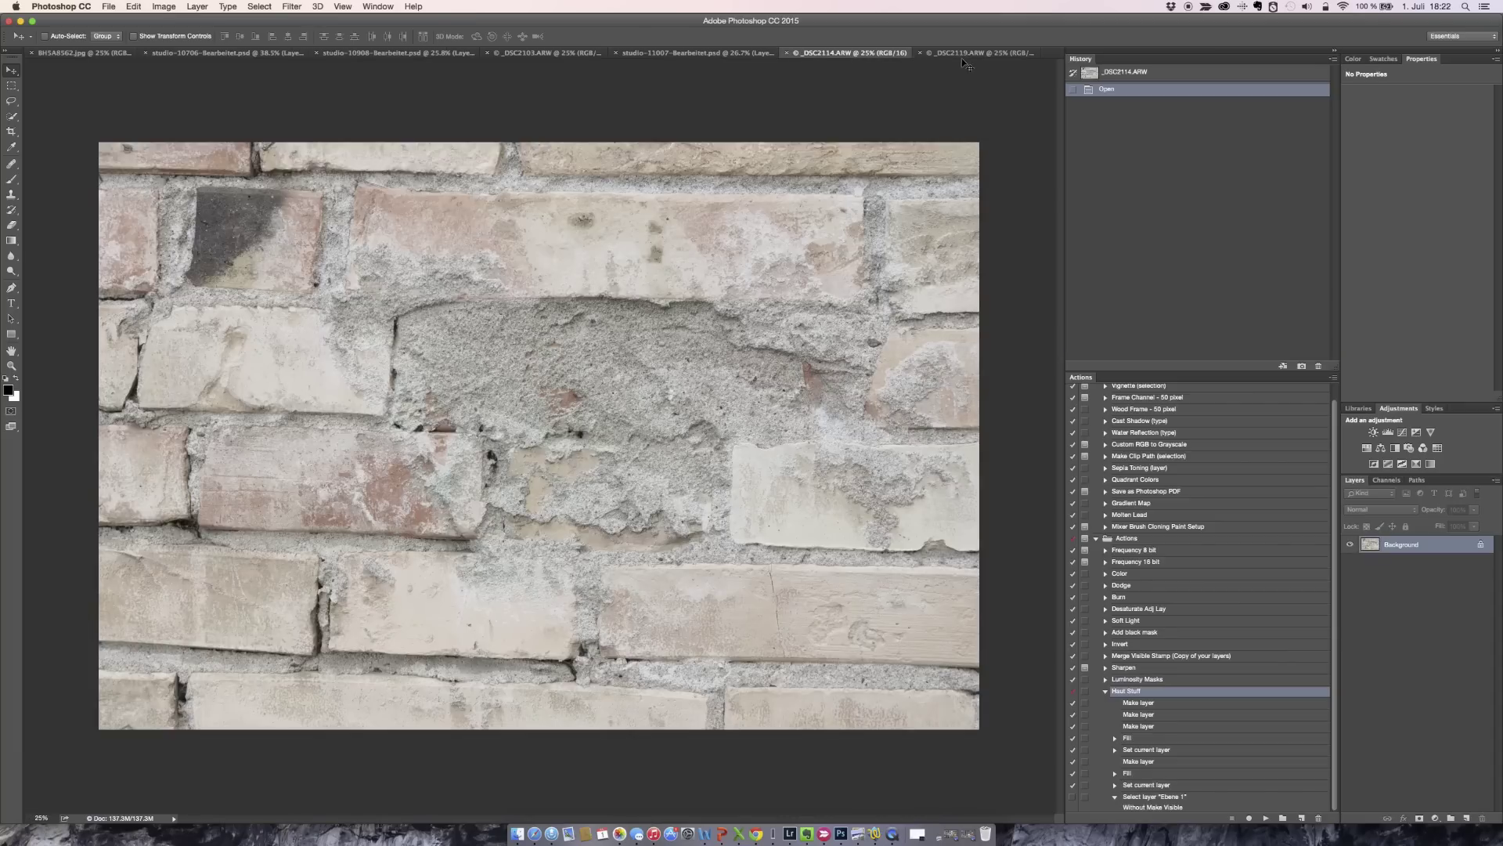
left_click(964, 53)
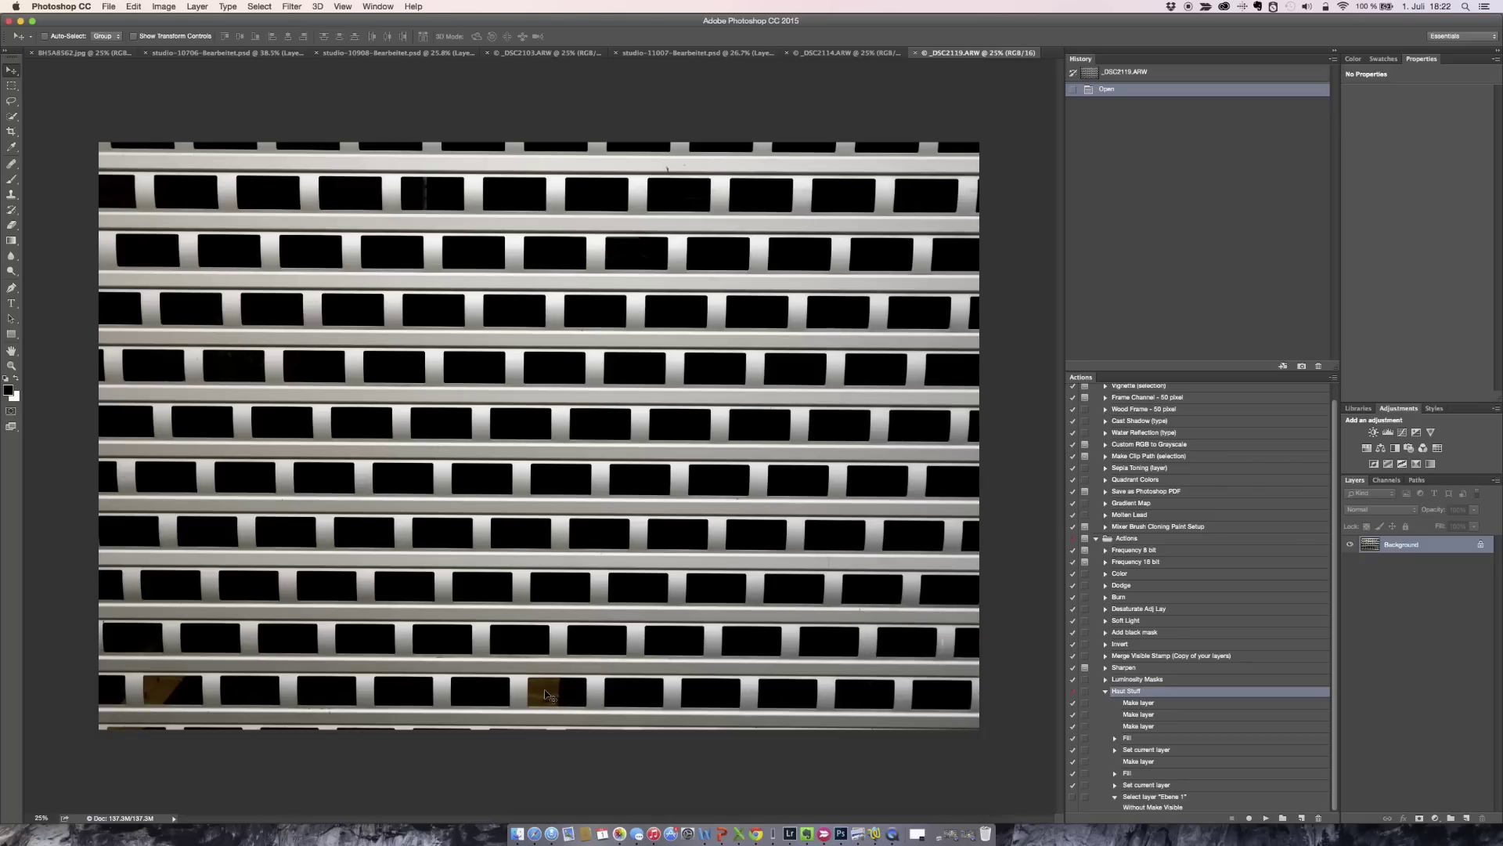
left_click(576, 370)
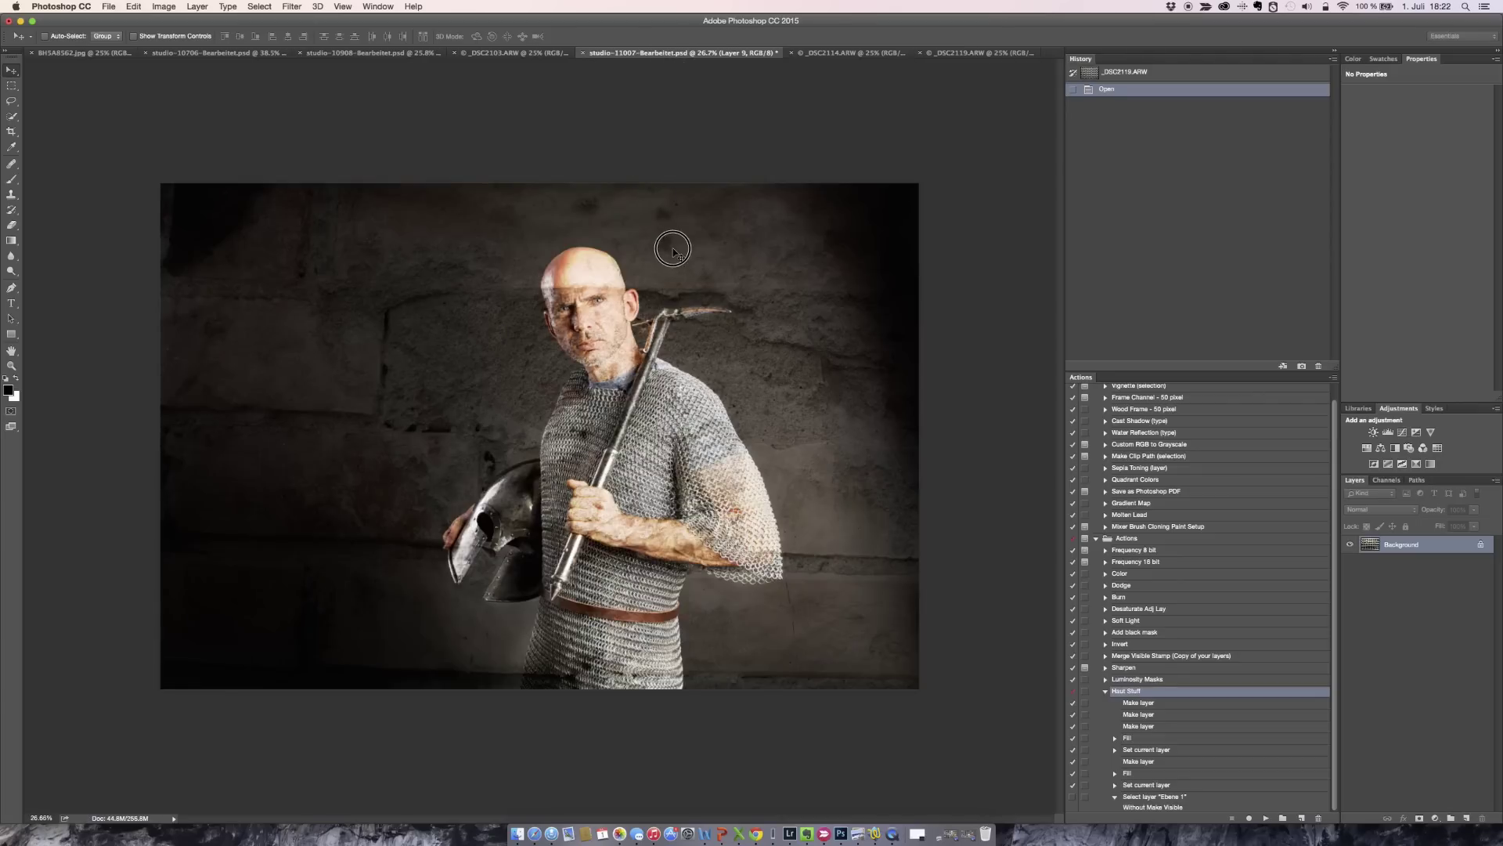
left_click_drag(671, 59, 669, 248)
left_click(844, 292)
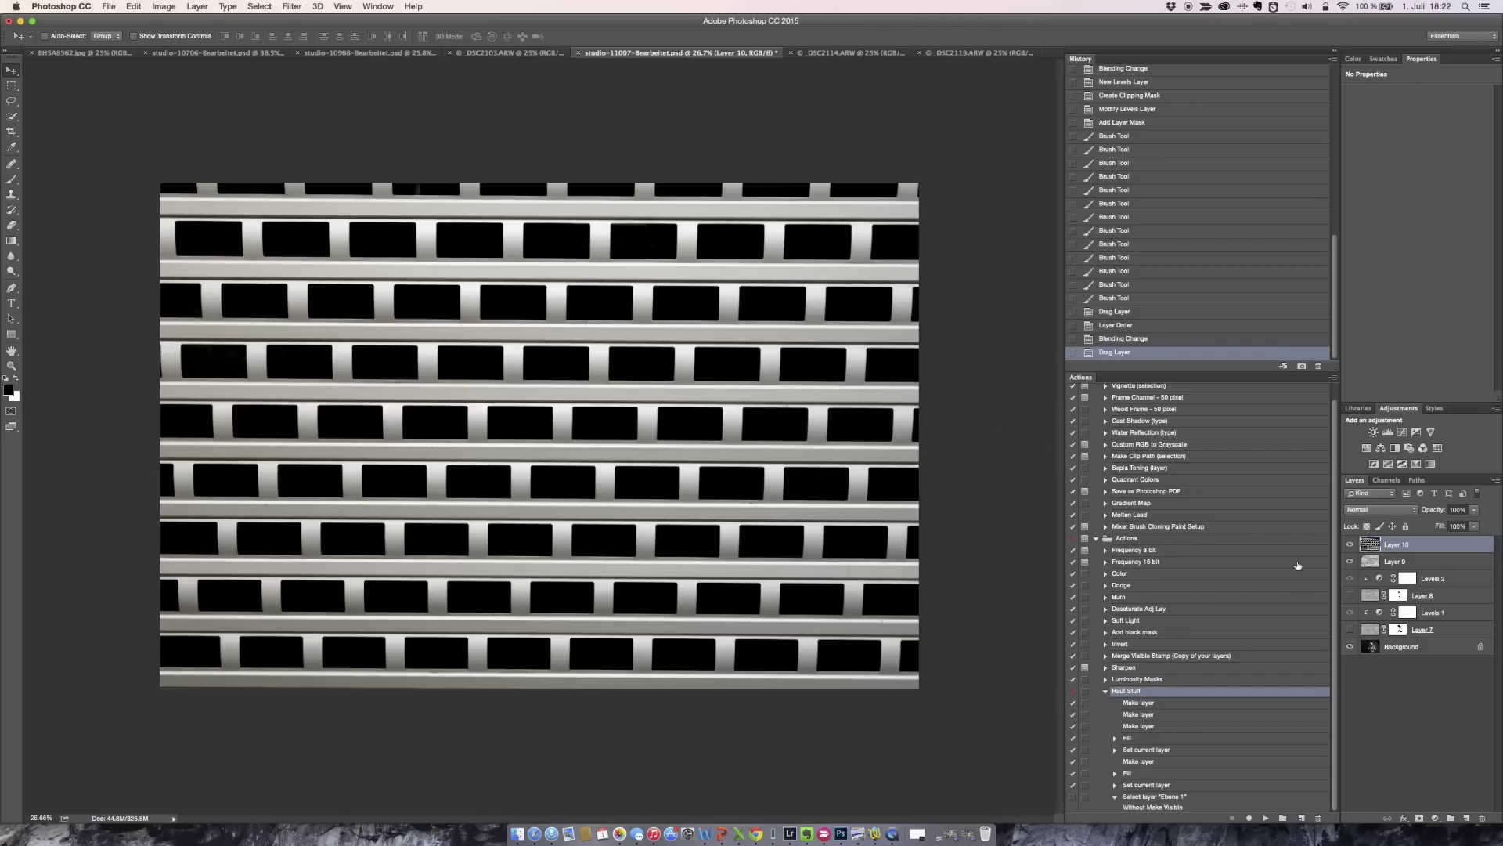
left_click(1372, 510)
left_click(1351, 645)
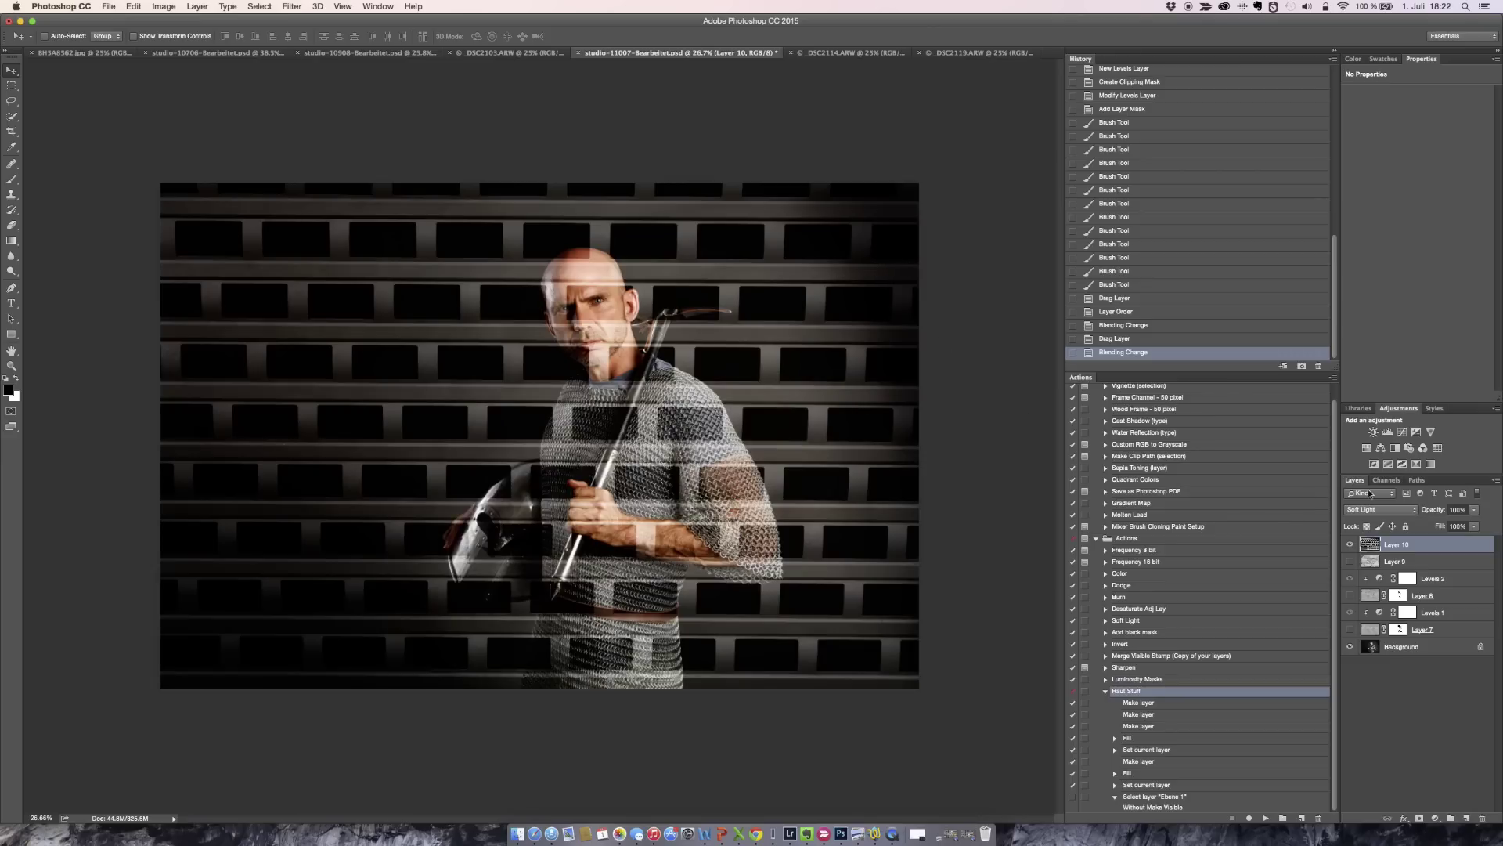
Add a Levels 3 adjustment clipped to Layer 10, lighten its midtones, then view the _DSC2103 stone photo
left_click(1387, 435)
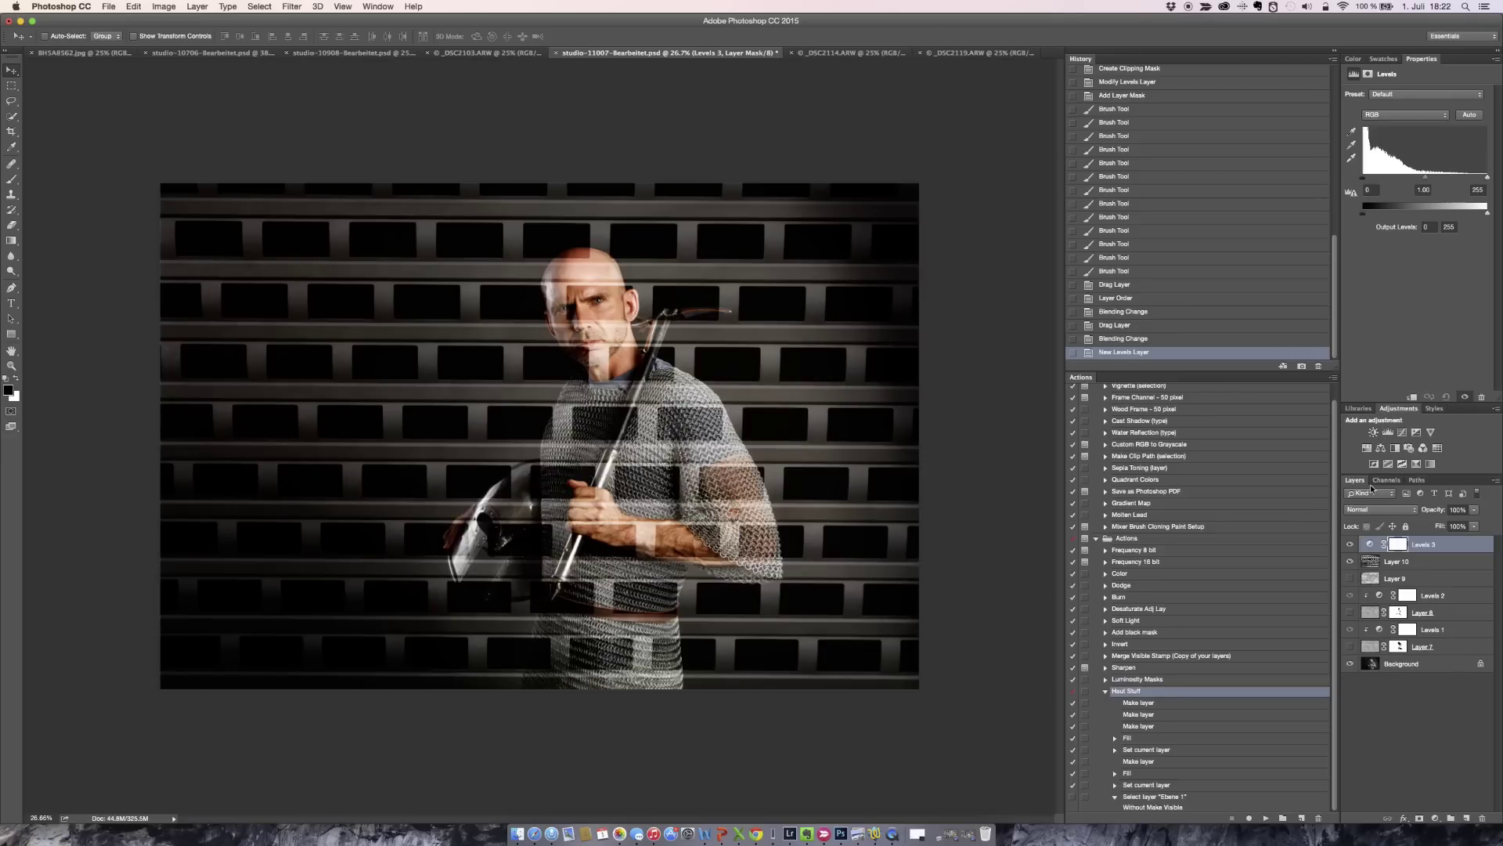
left_click(1369, 554, "alt")
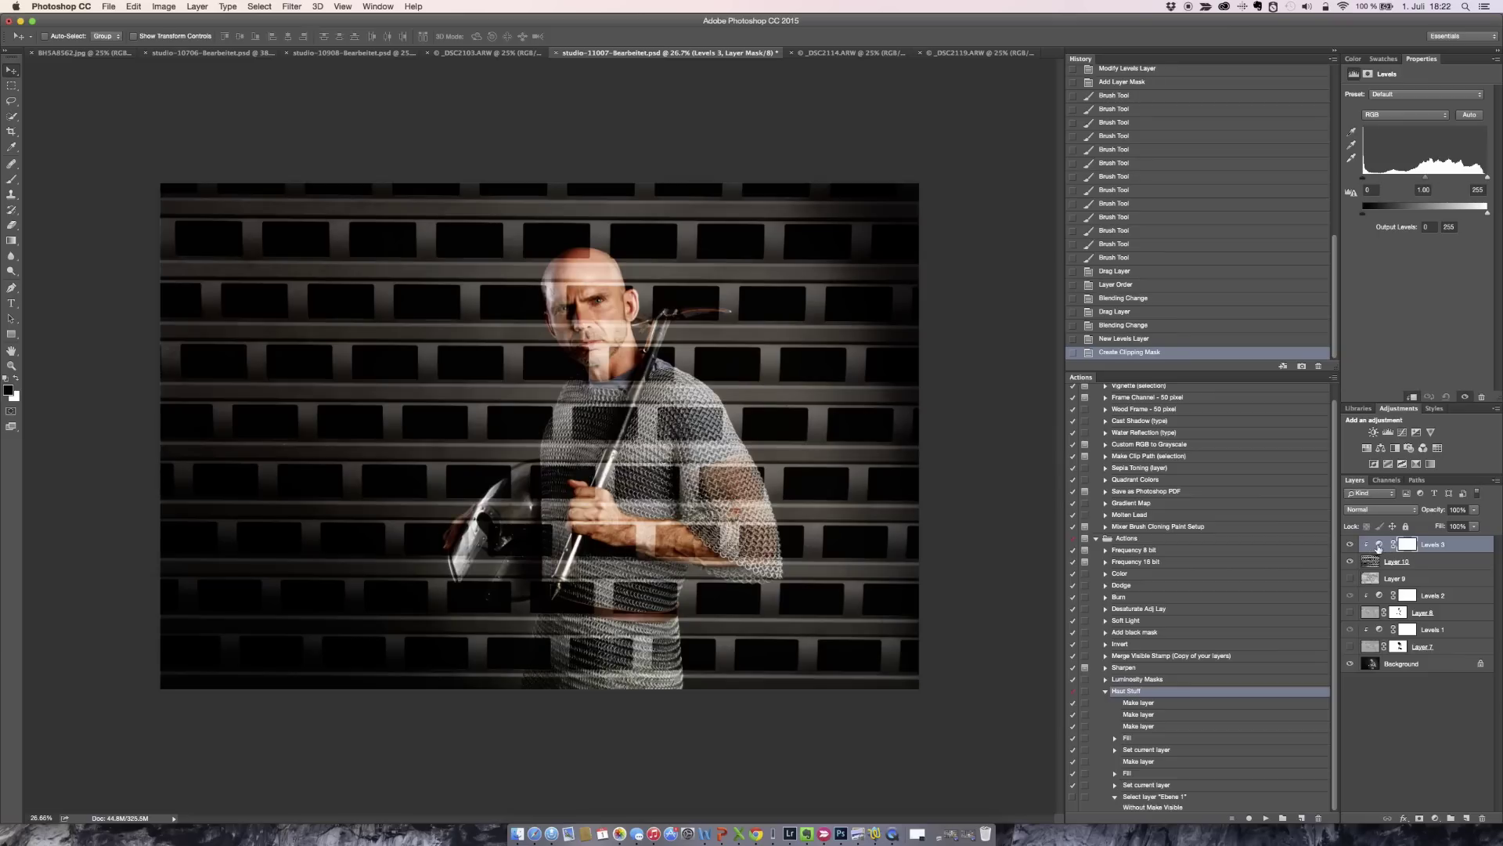
mouse_move(1426, 178)
left_mouse_down()
mouse_move(1441, 185)
mouse_move(1353, 171)
left_mouse_up()
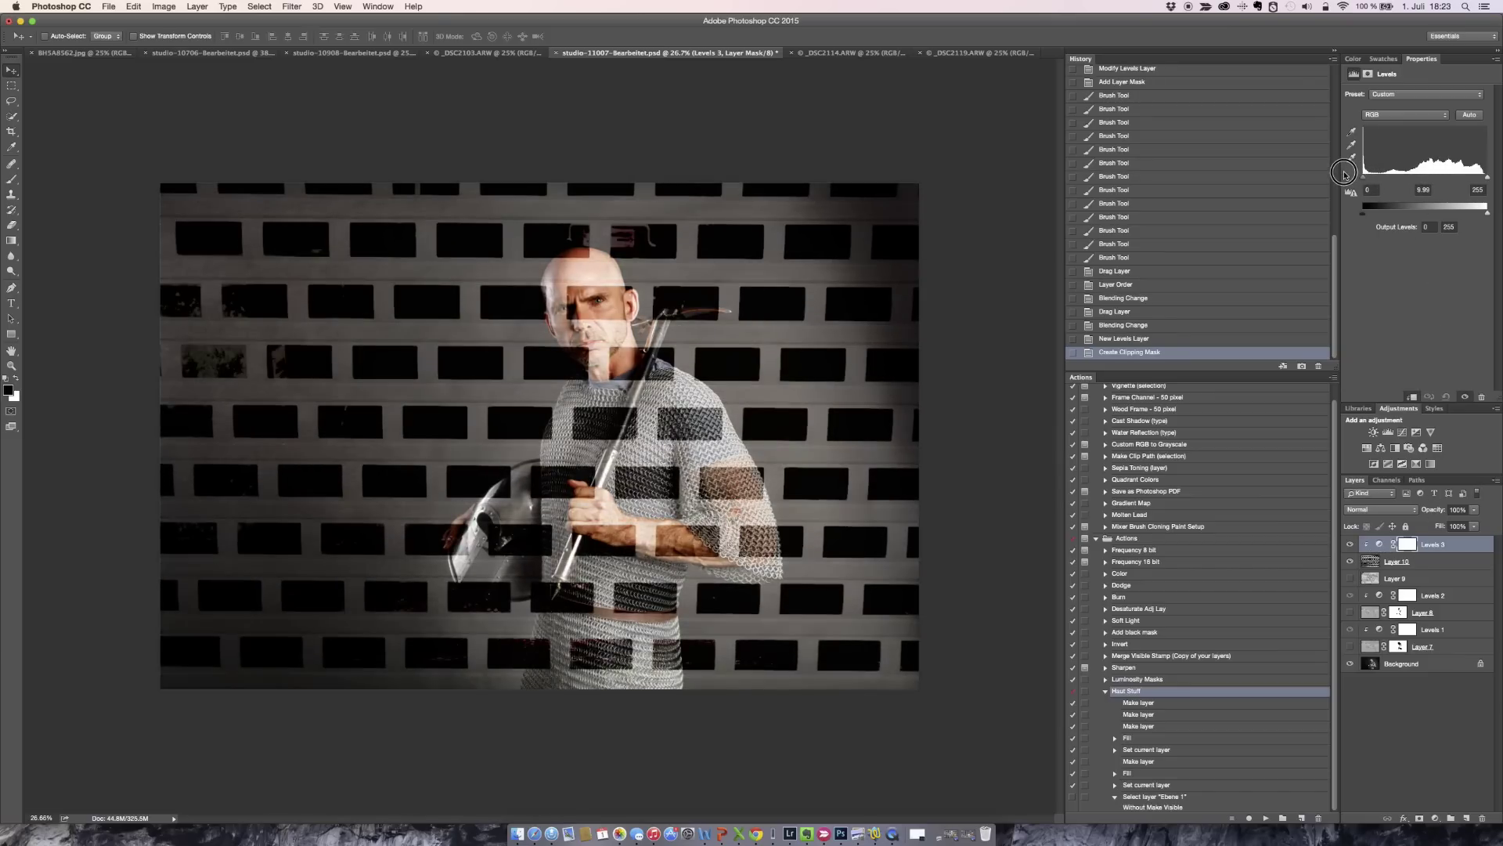
left_click_drag(1357, 174, 1368, 177)
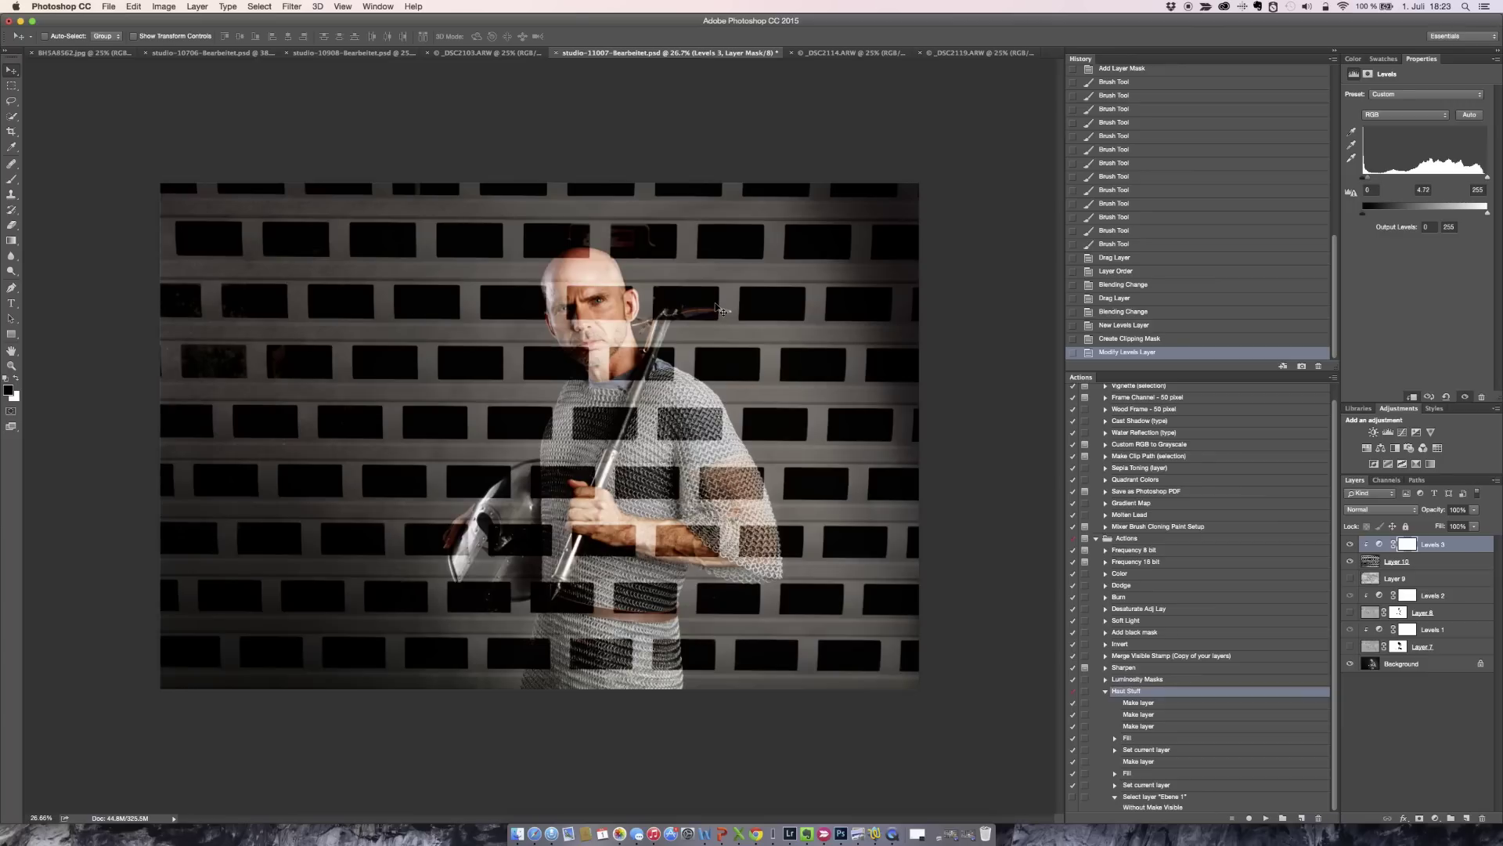
left_click(530, 54)
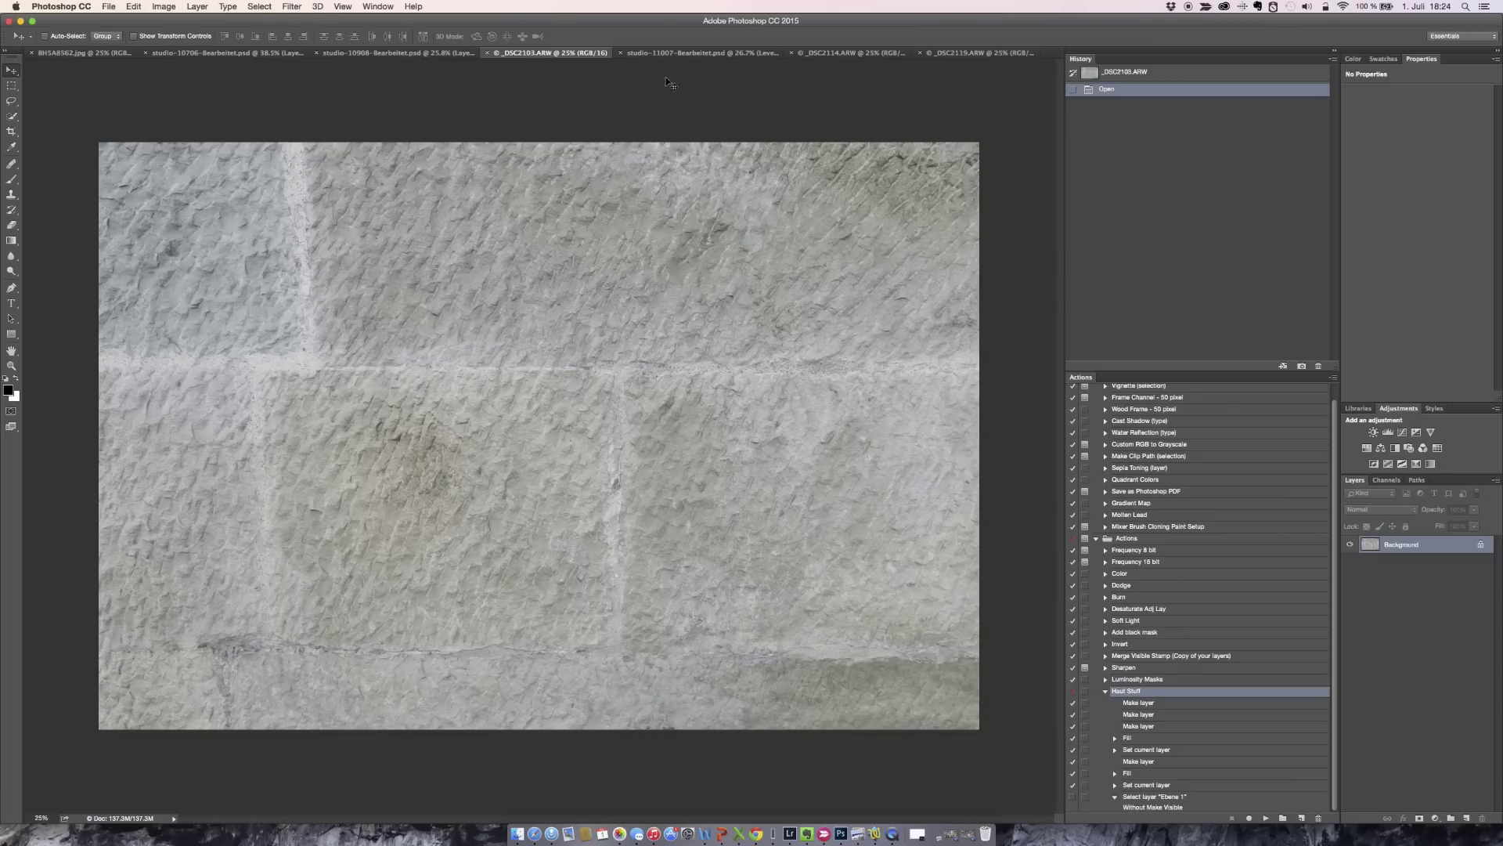
left_click(790, 833)
key("g")
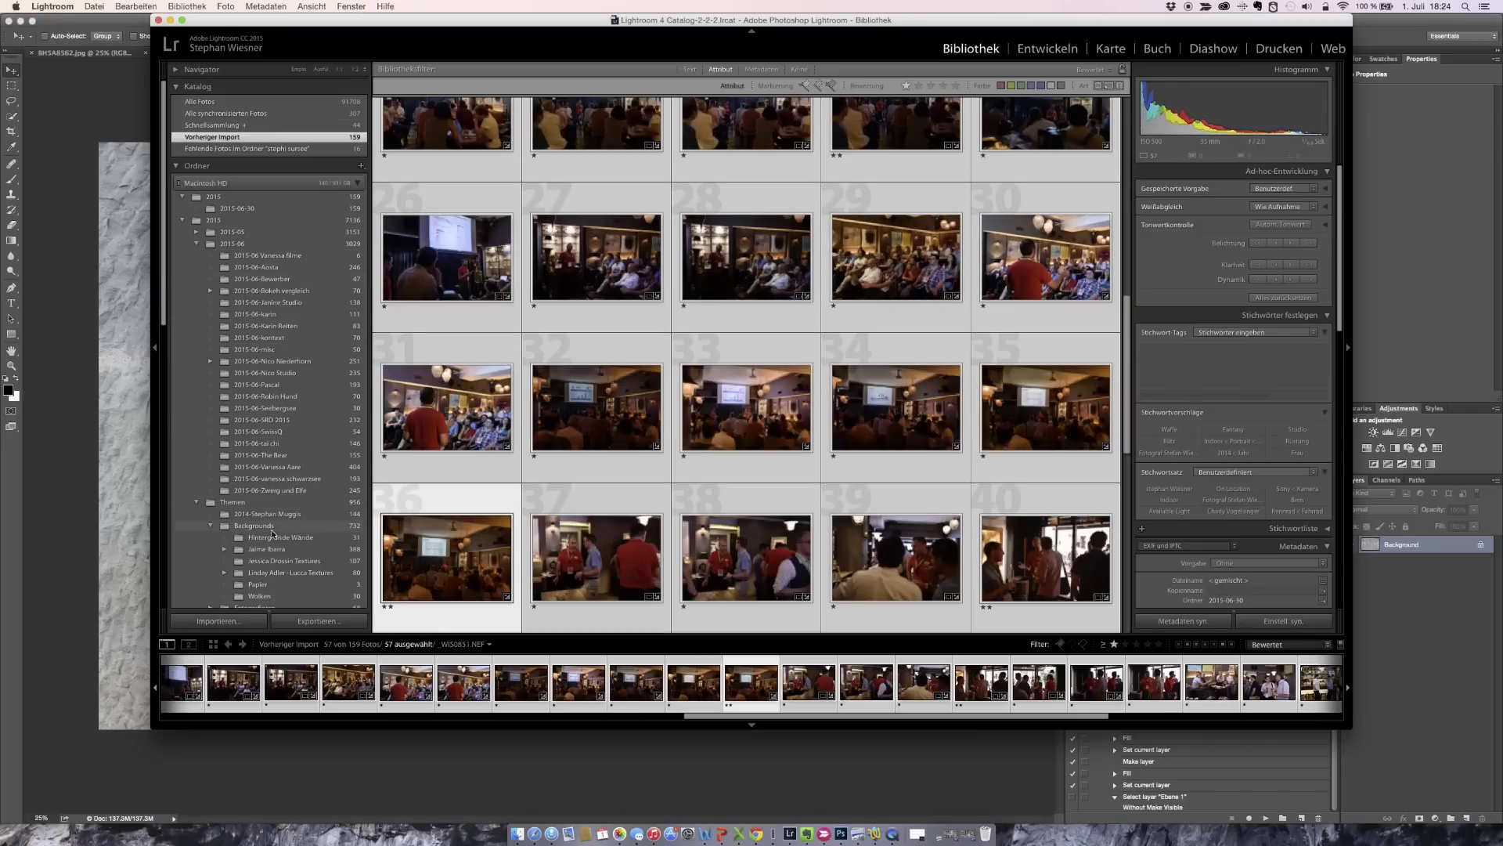
left_click(284, 537)
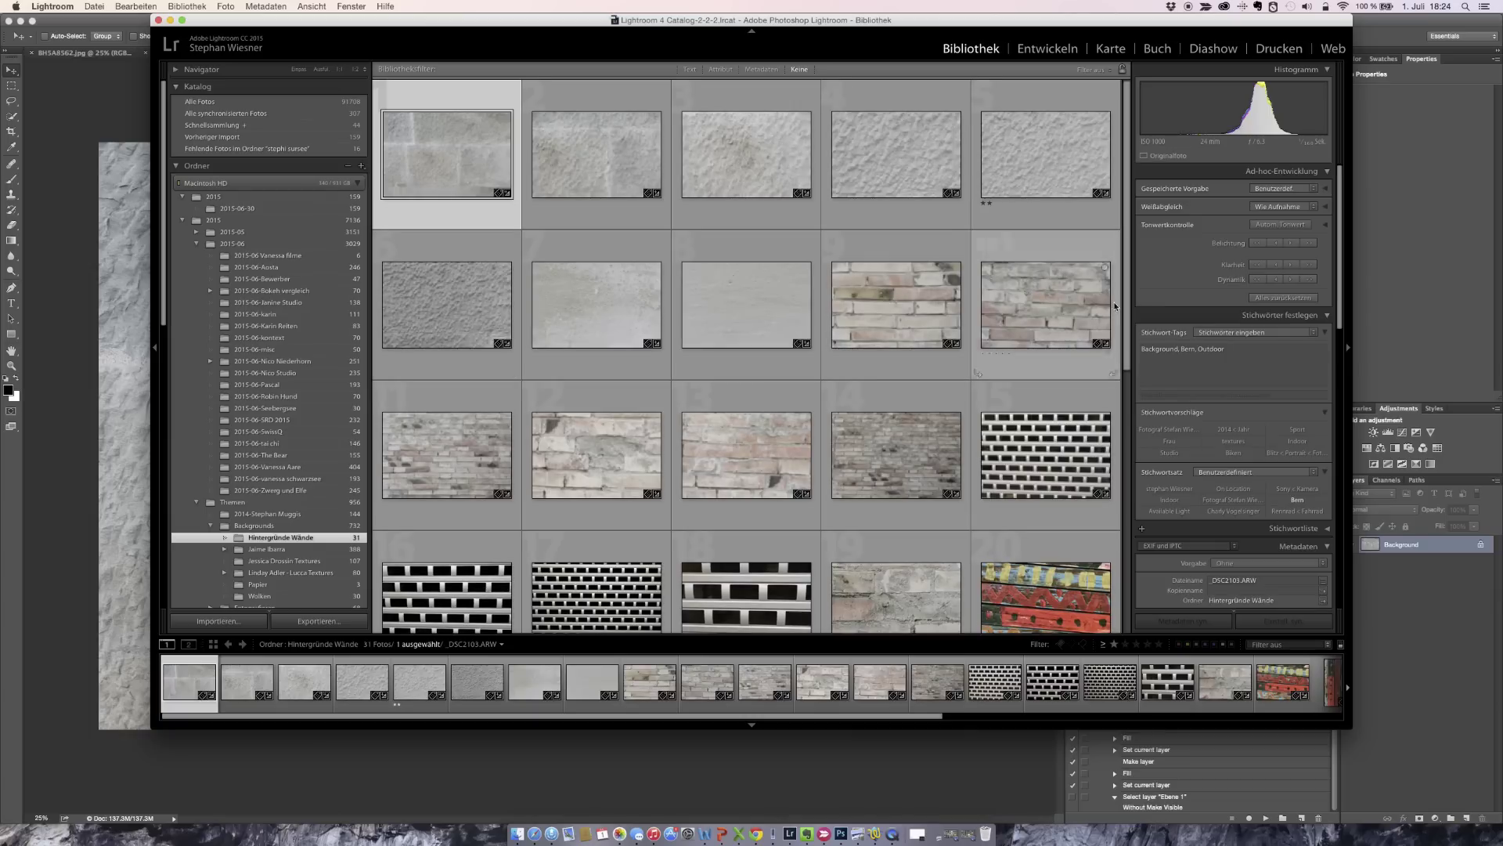
scroll(1124, 329, "down", 5)
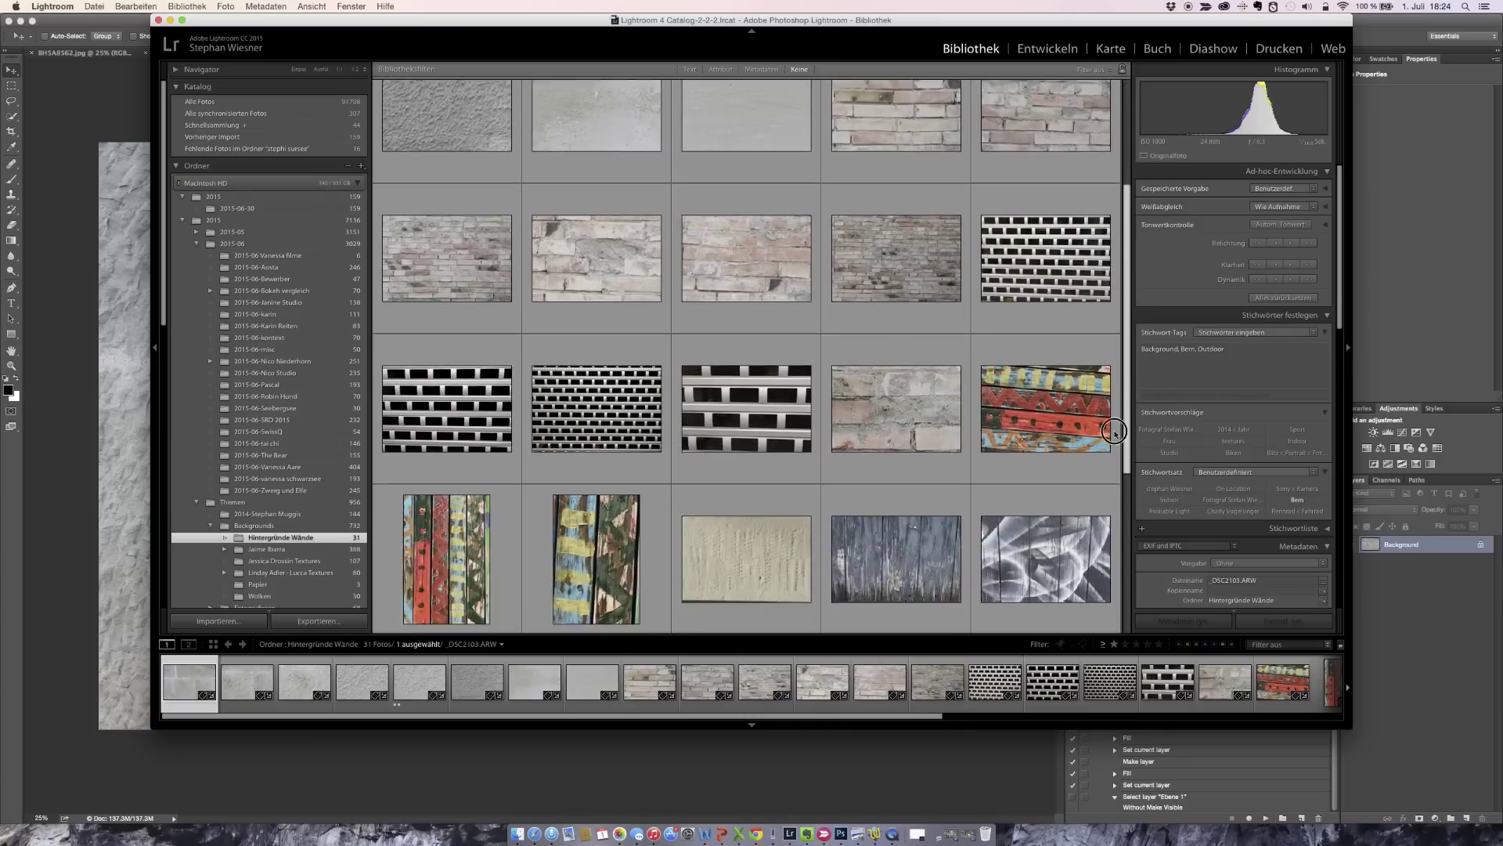
scroll(1096, 513, "down", 2)
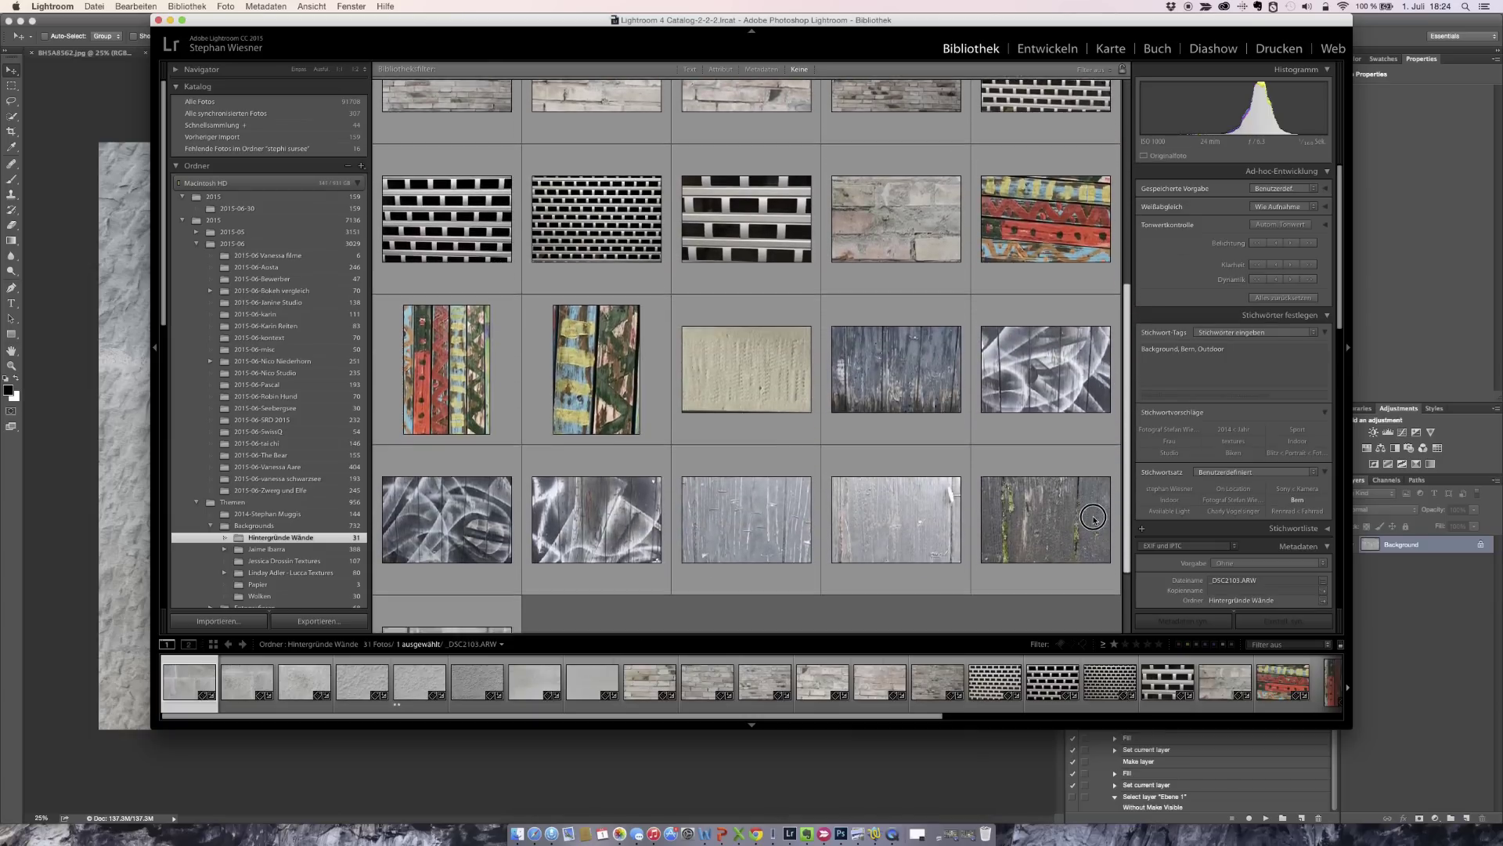
scroll(1089, 536, "up", 2)
scroll(1112, 454, "up", 2)
scroll(1132, 391, "up", 1)
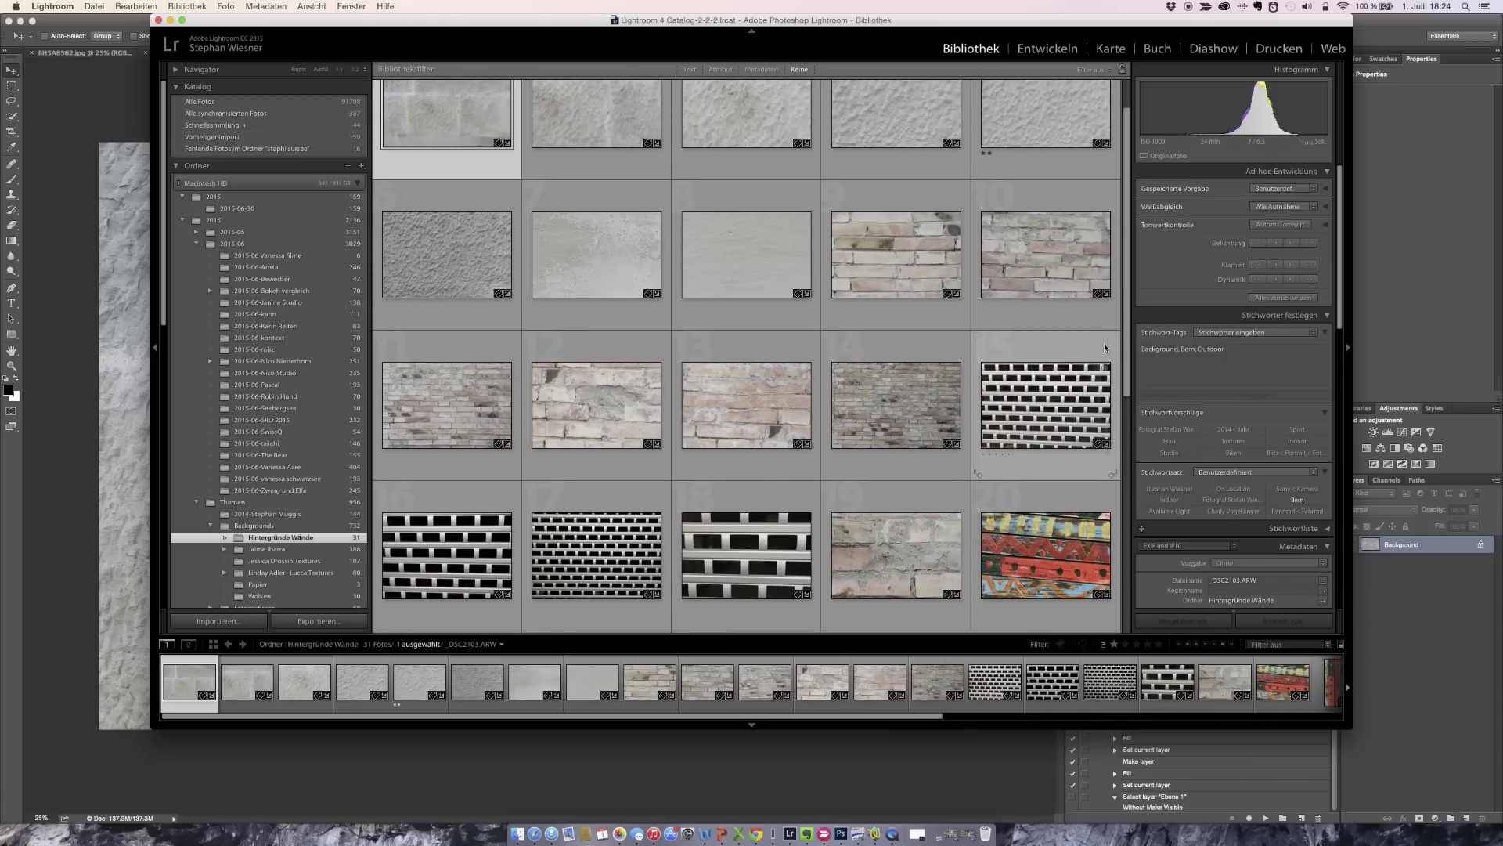
left_click(1125, 353)
left_click_drag(1125, 352, 1126, 337)
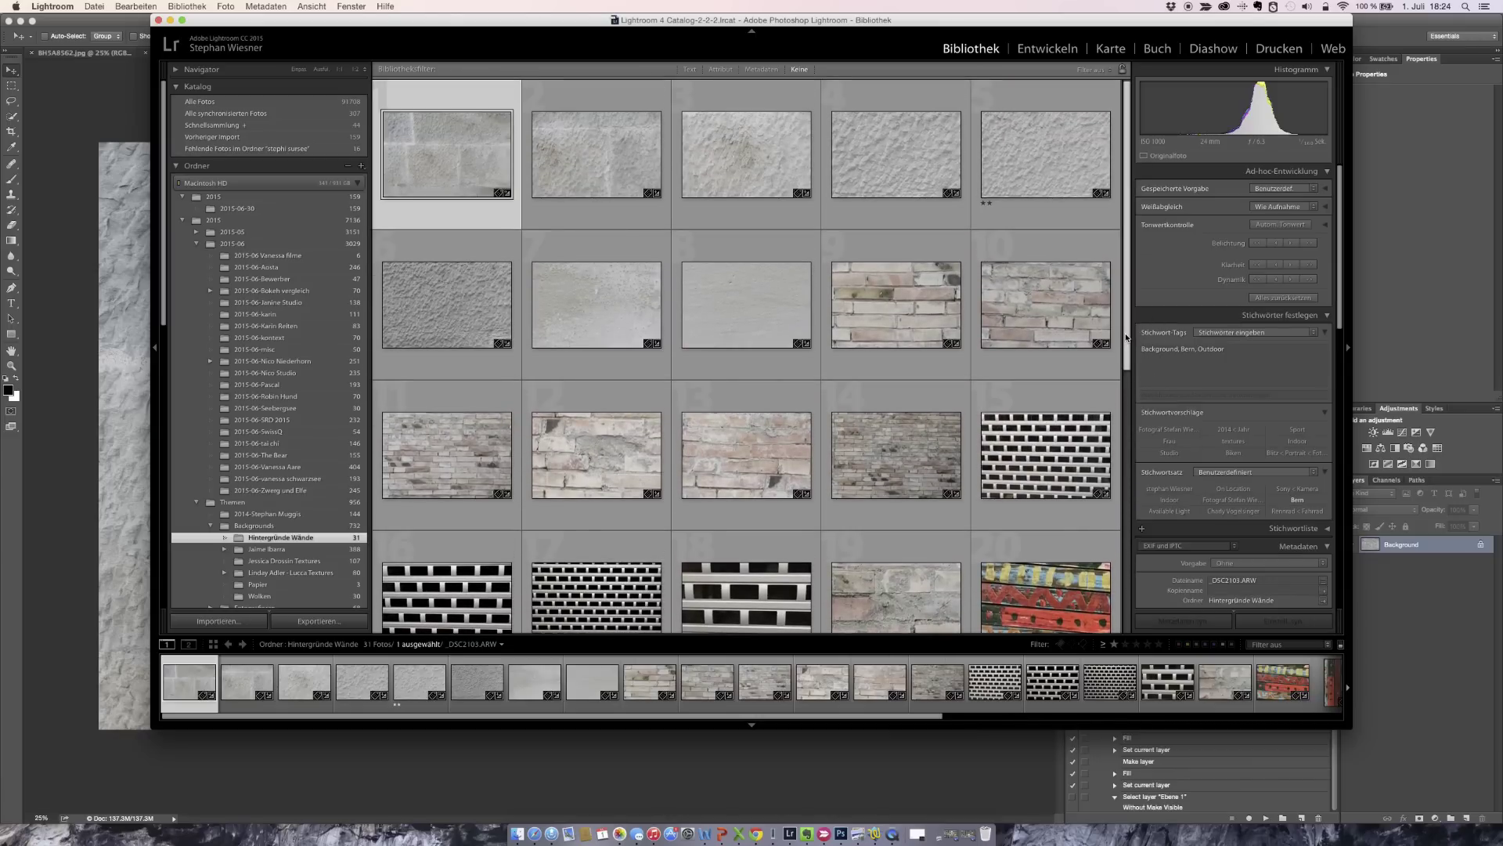
key("Tab")
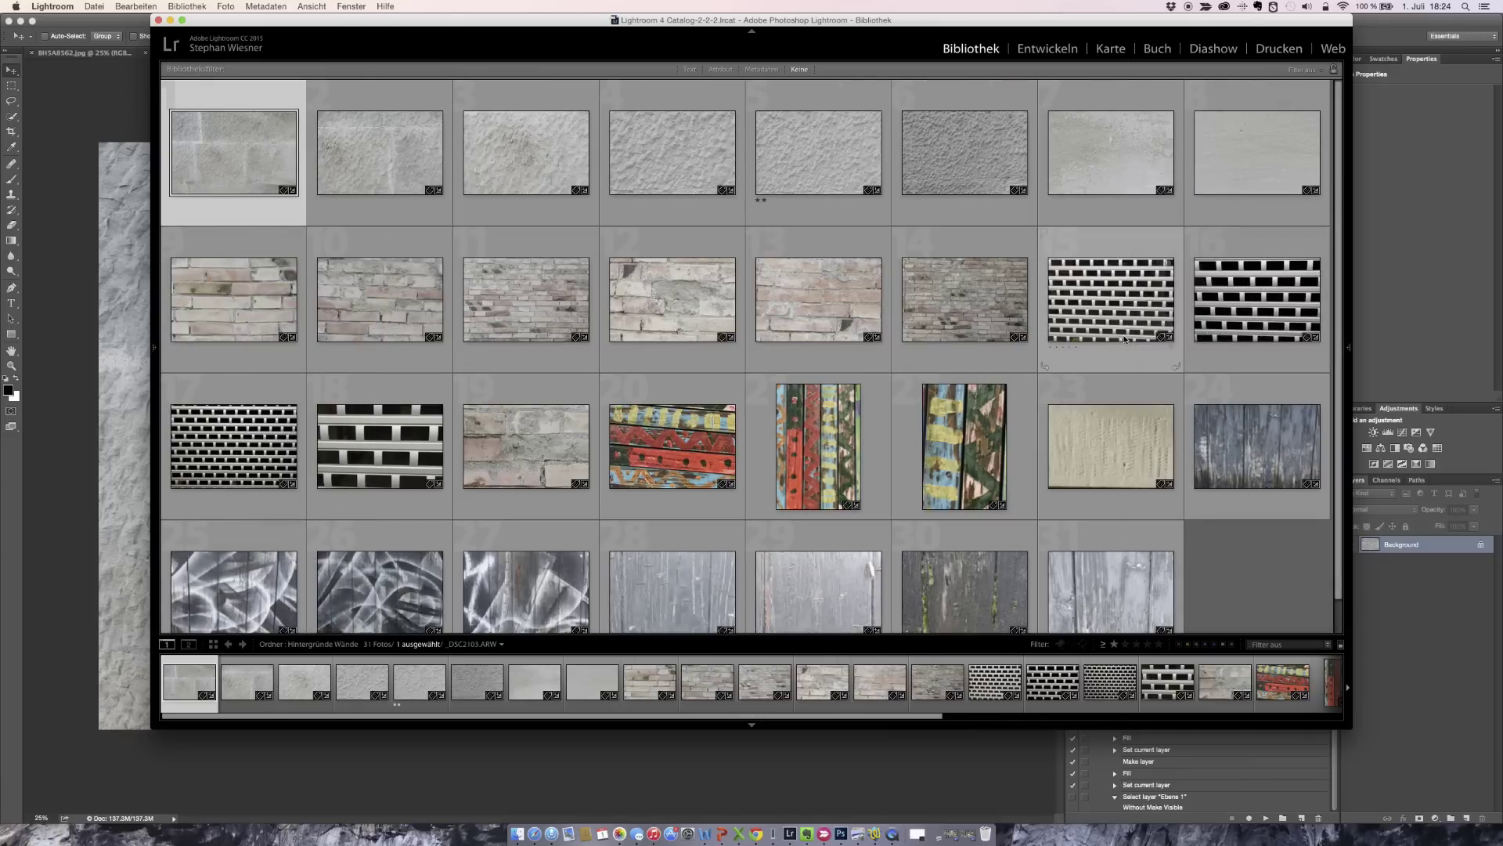
key("super+Tab")
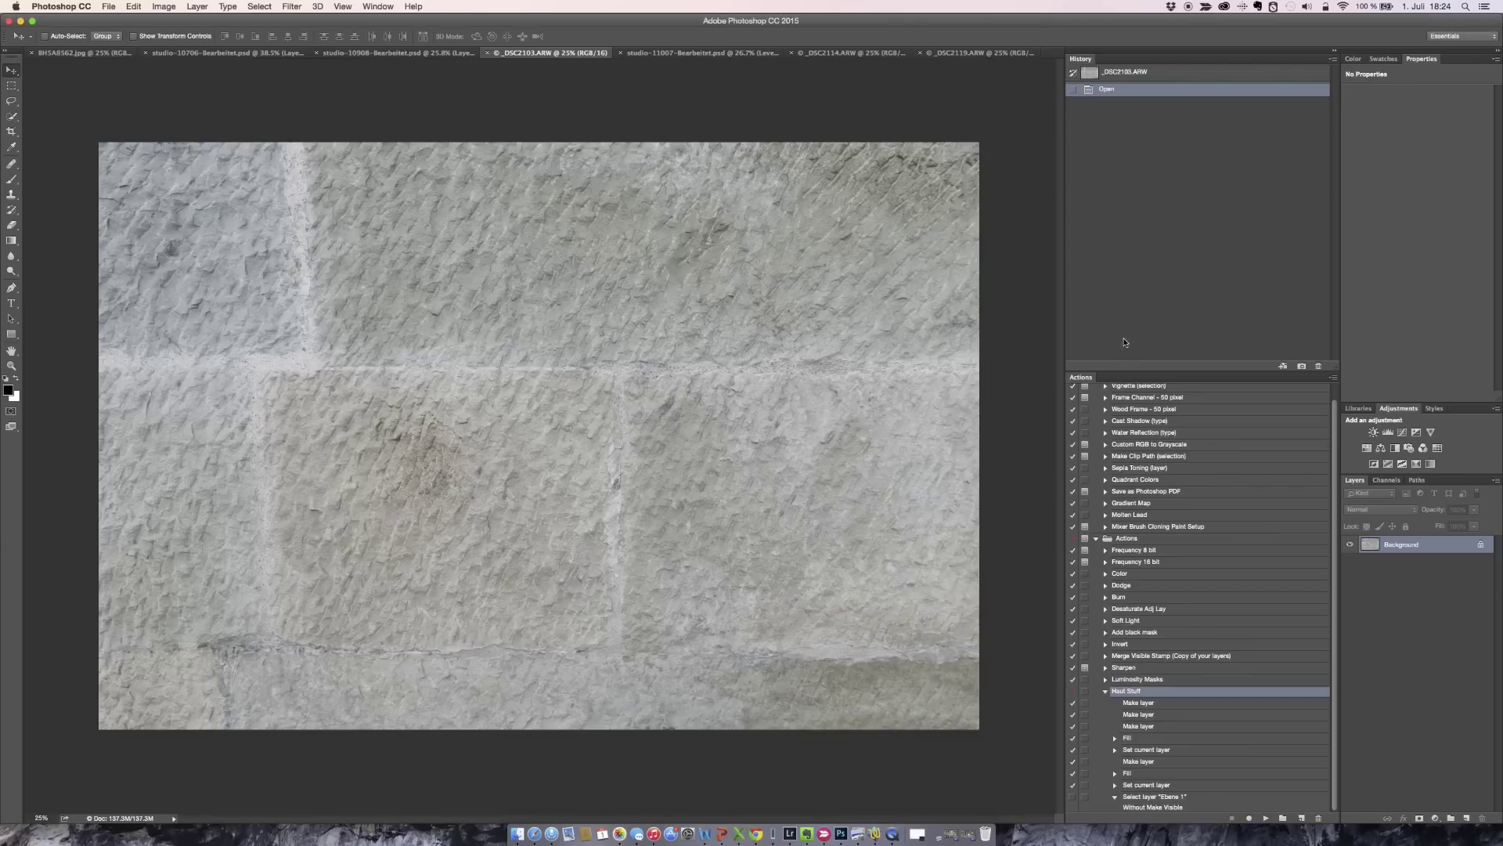
In the chainmail portrait, hide Levels 3 and the Layer 10 grille, and show the Layer 6 stone texture
left_click(707, 53)
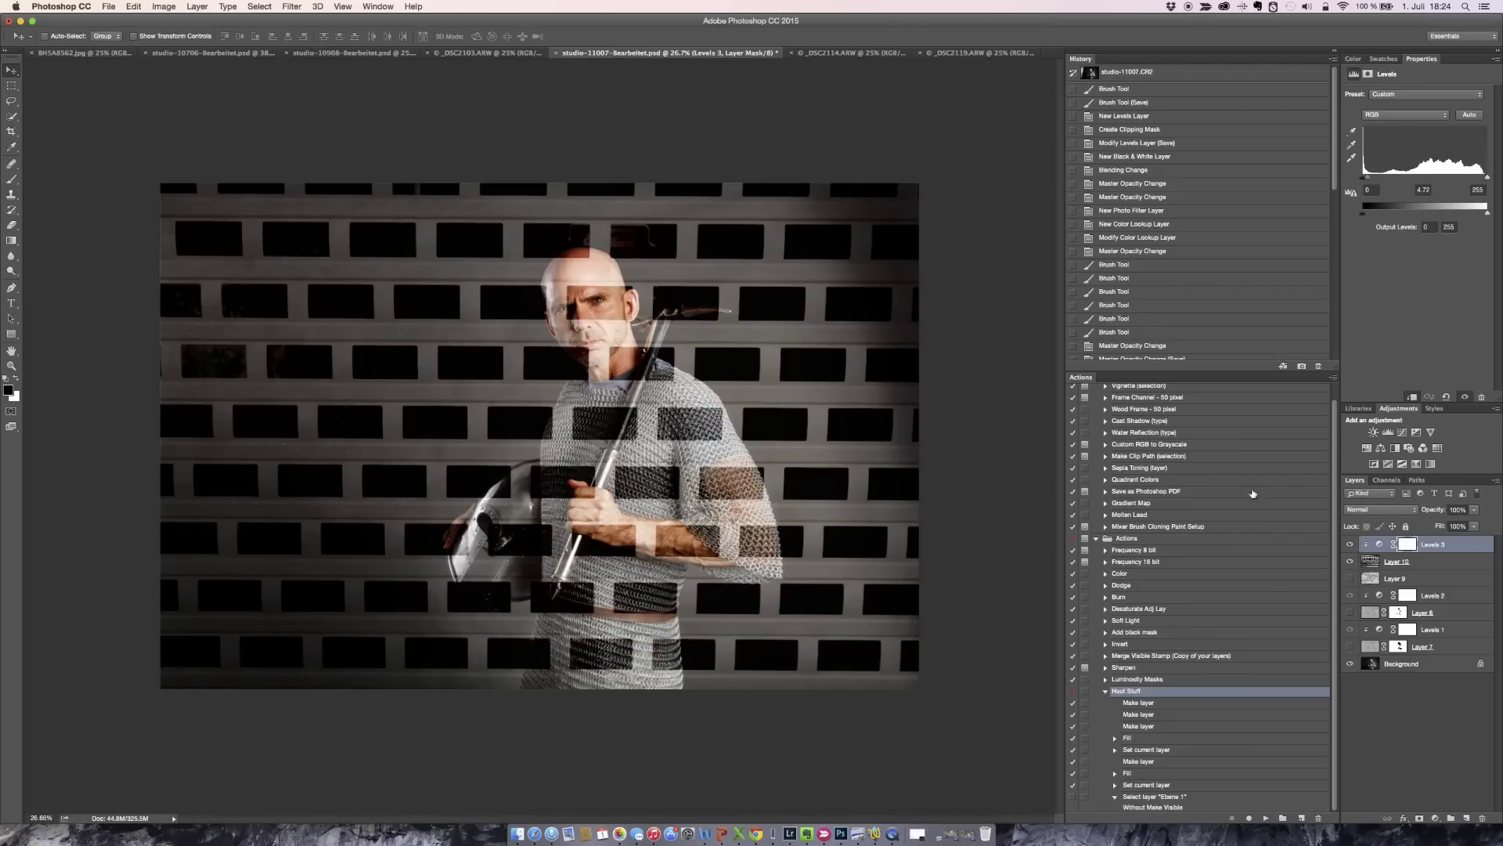
left_click_drag(1350, 545, 1349, 562)
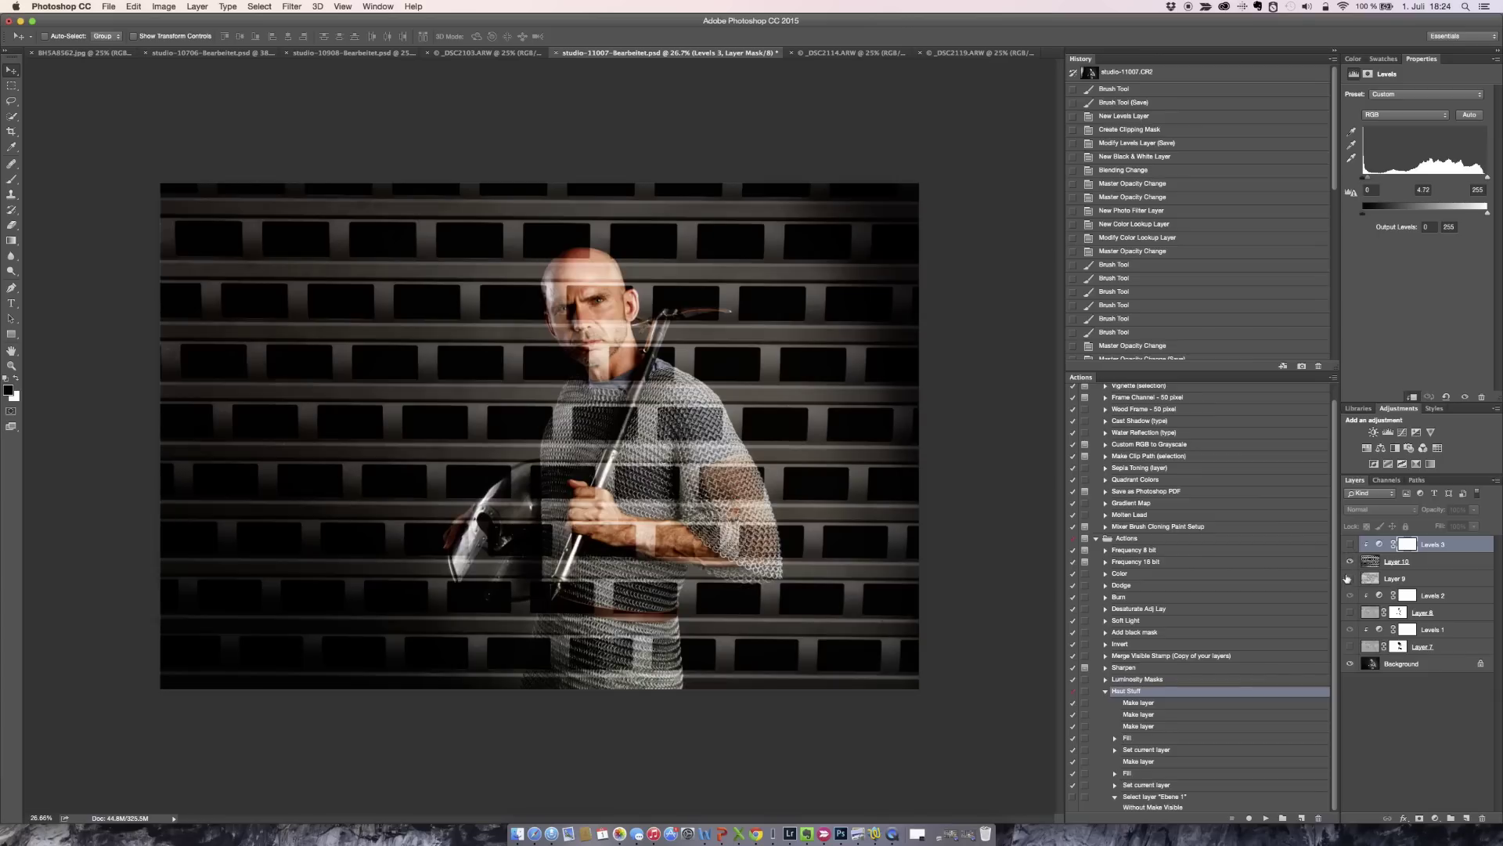
left_click(1350, 562)
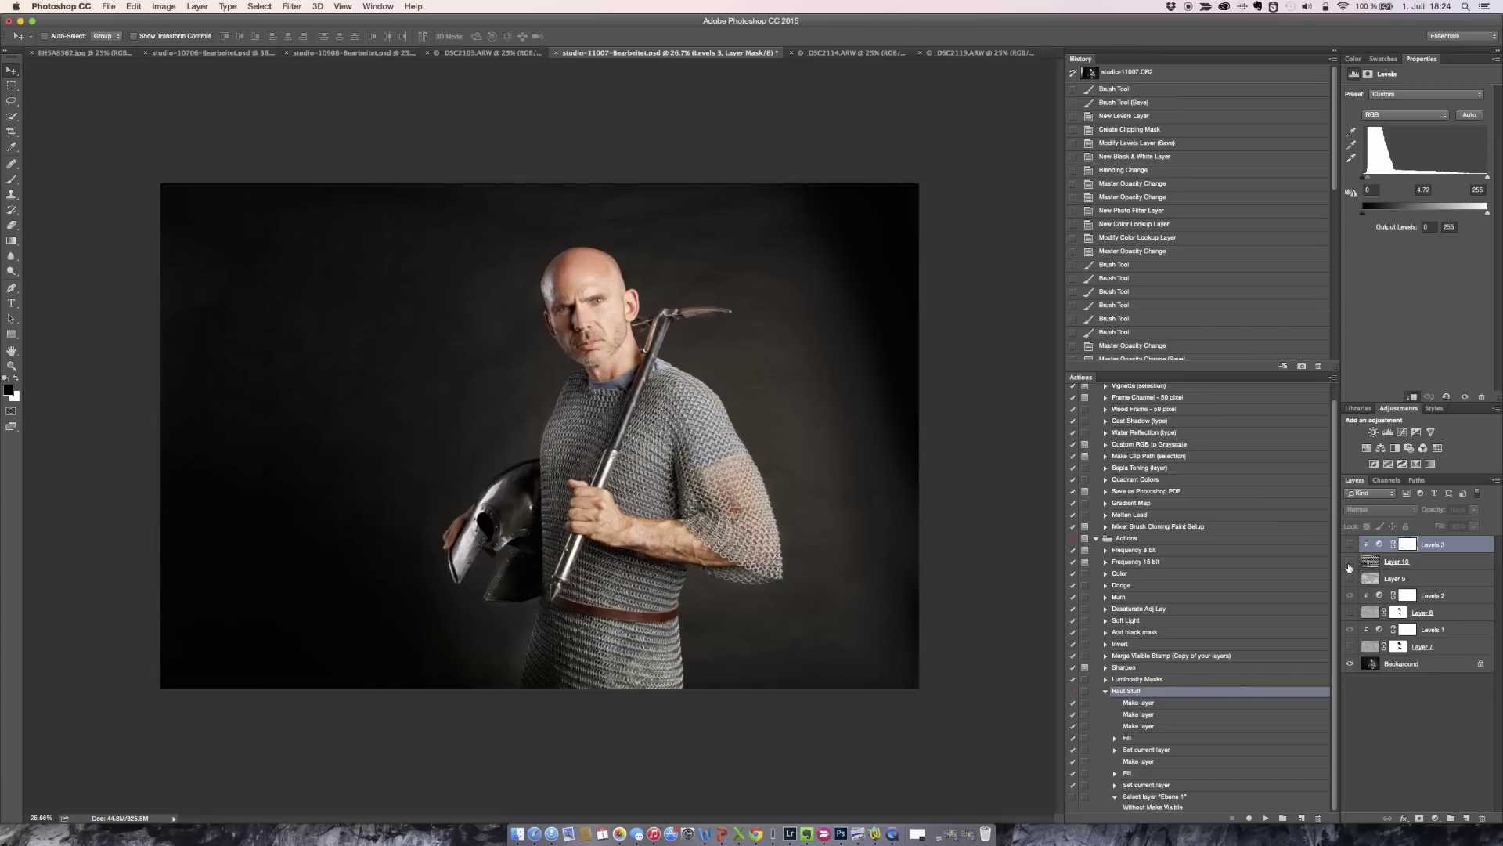
left_click(1349, 612)
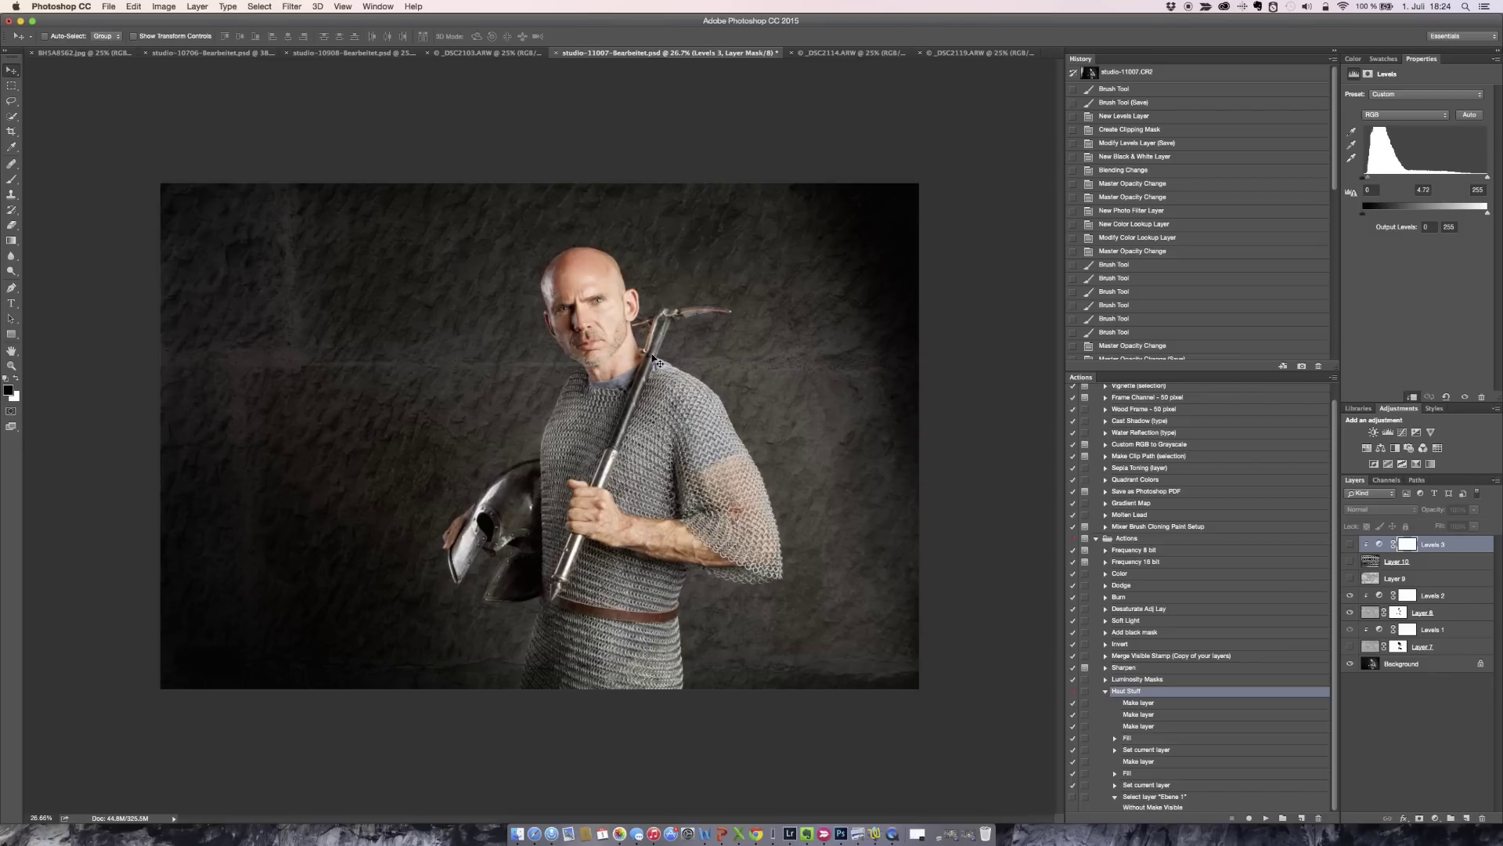
On the archer portrait, hide texture layers Layer 12, Layer 10 and Layer 9
left_click(354, 54)
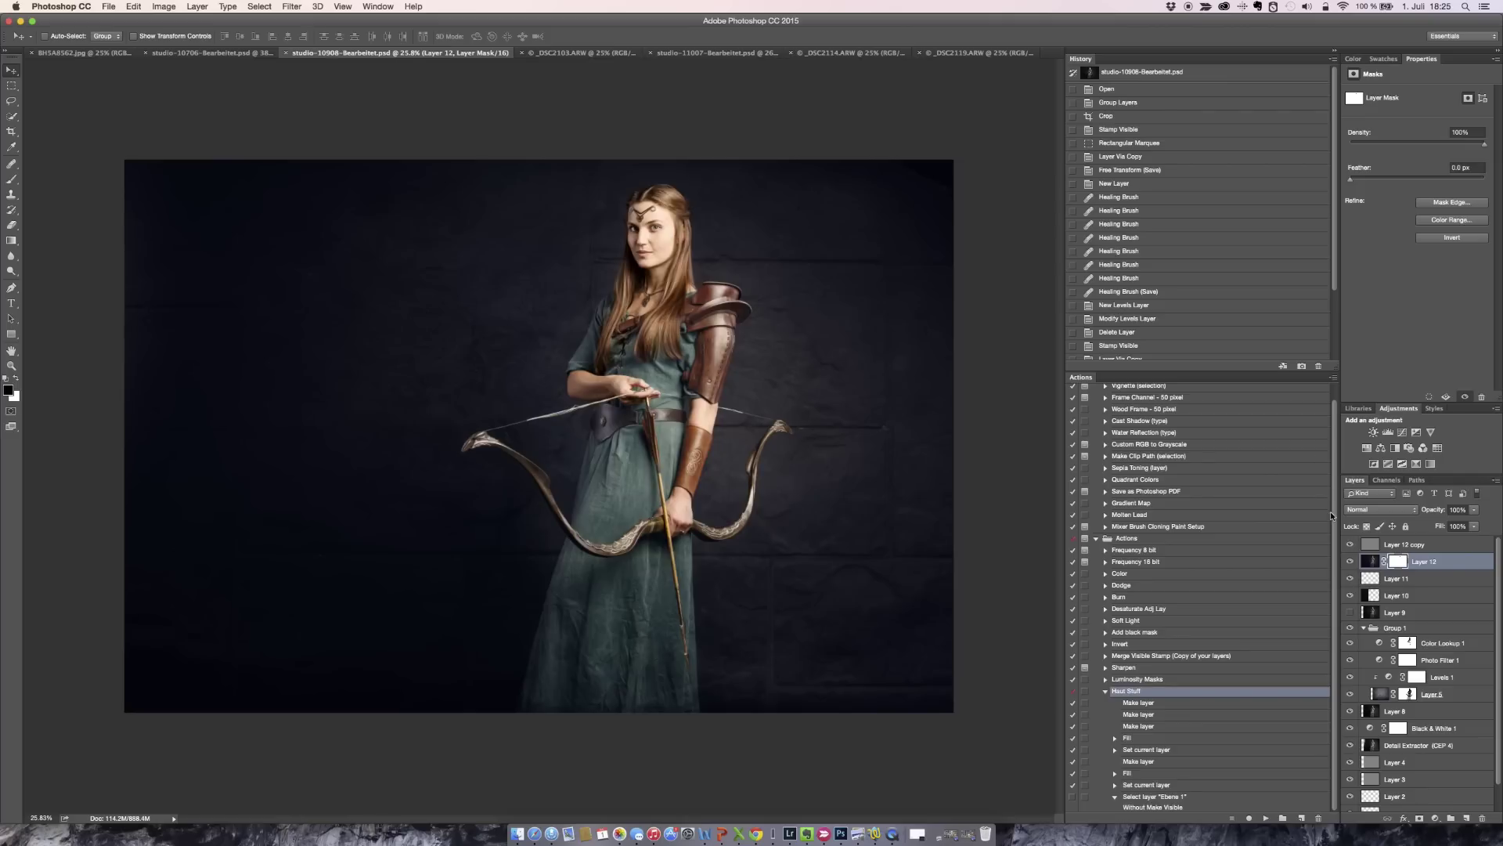
left_click(1349, 561)
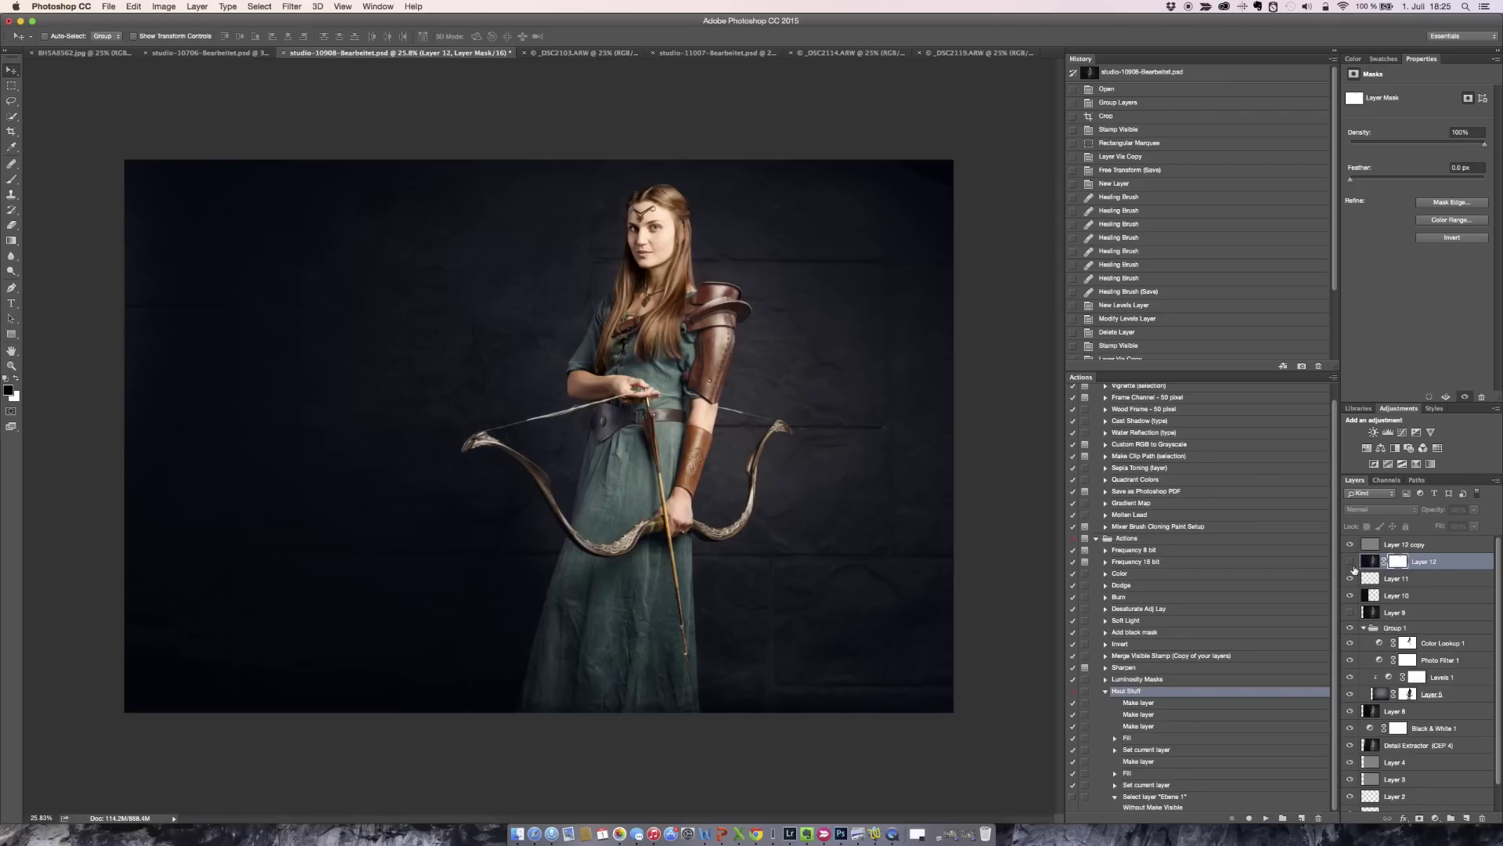
left_click(1349, 594)
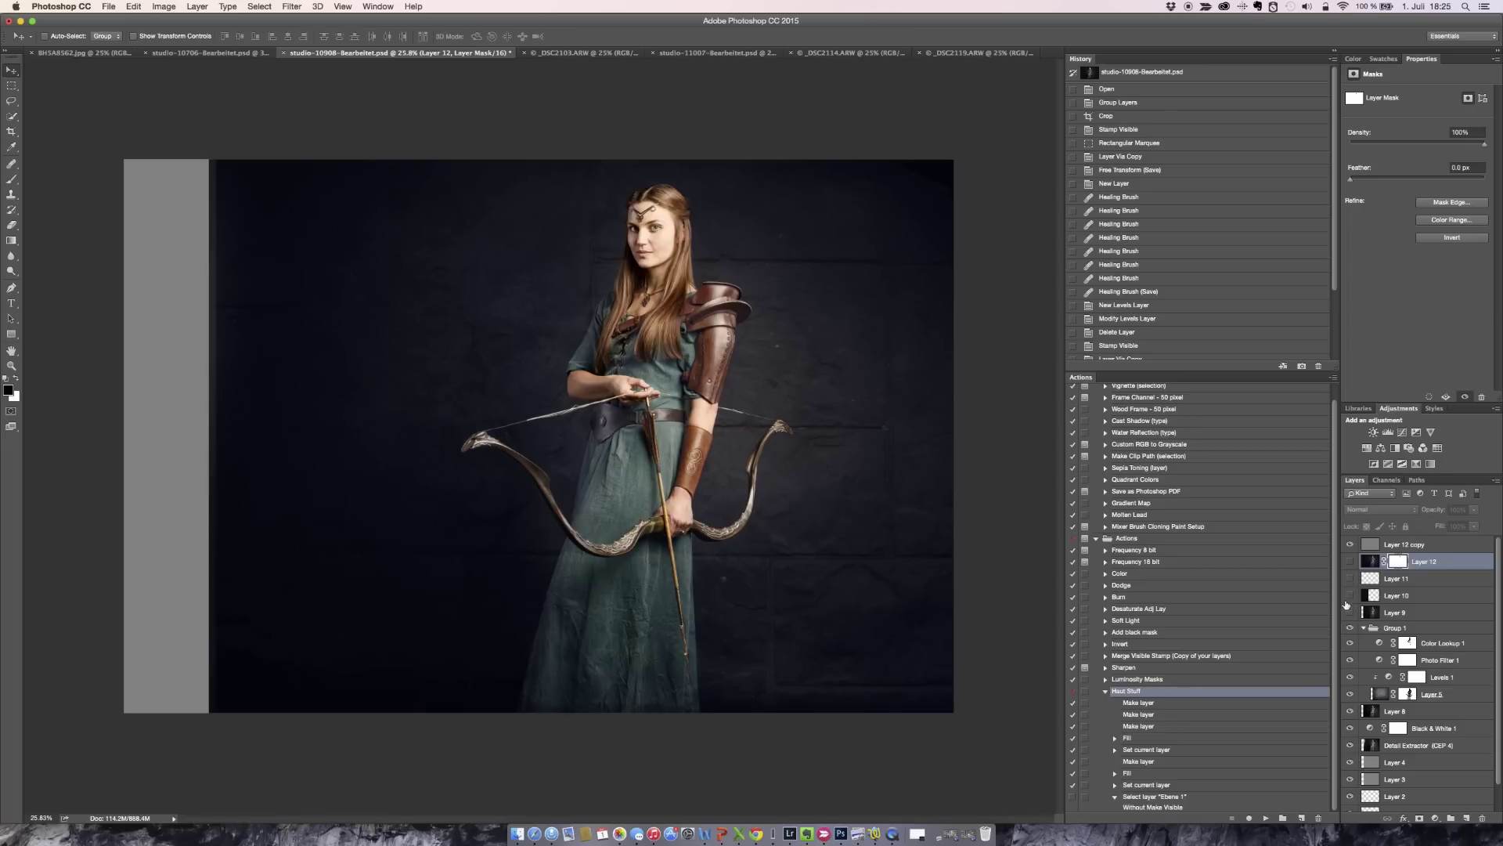
left_click(1349, 611)
Toggle Group 1's colour grading off and back on, then bring up the studio-10706 knight portrait
left_click(1349, 628)
left_click(1349, 628)
left_click(1350, 628)
left_click(215, 55)
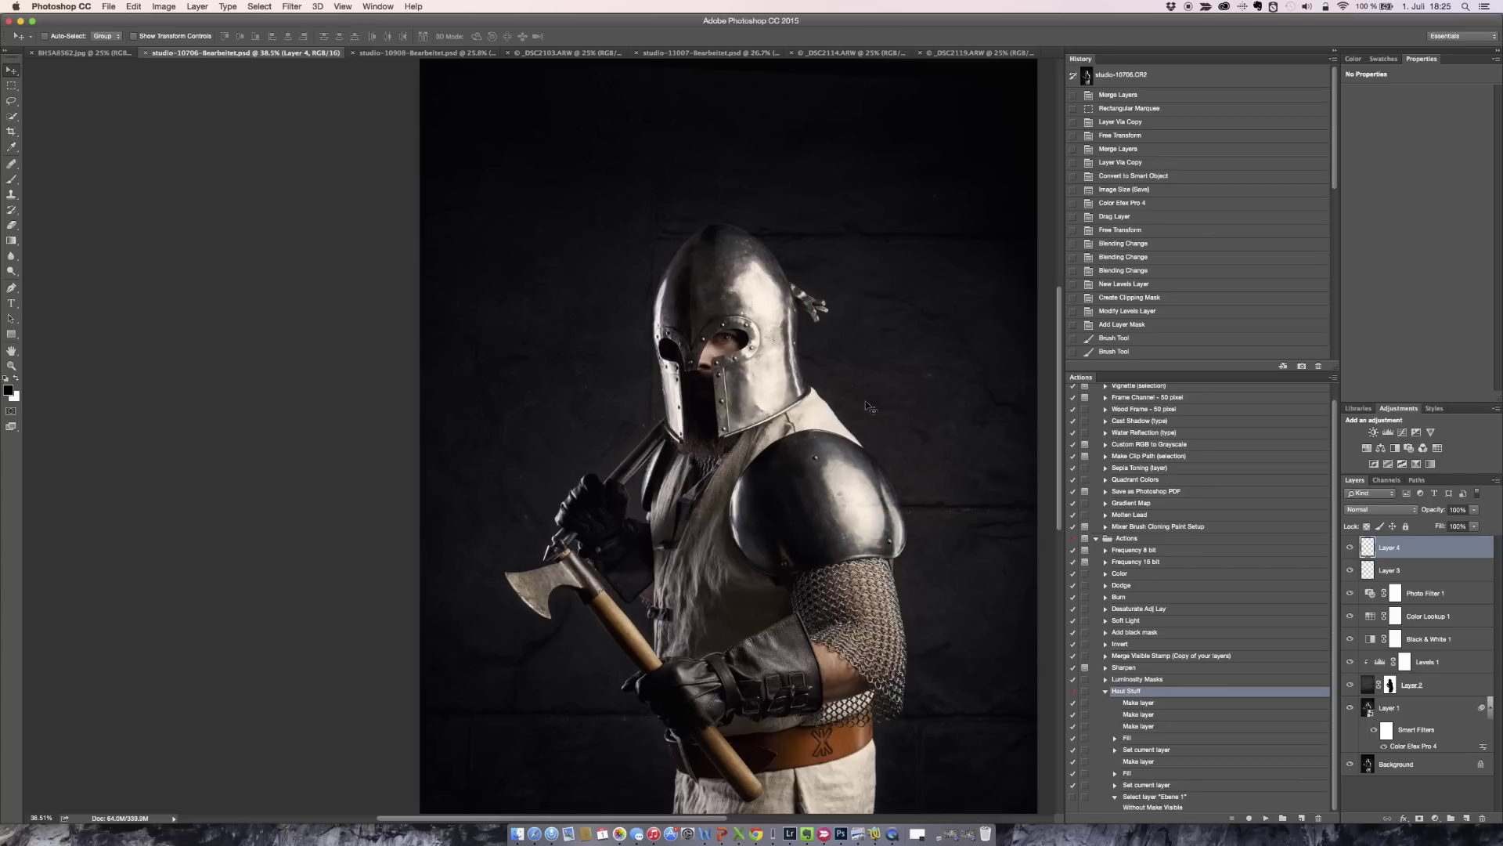
Compare Photo Filter 1 on and off, then close studio-10706, answering the save prompt
left_click(1349, 592)
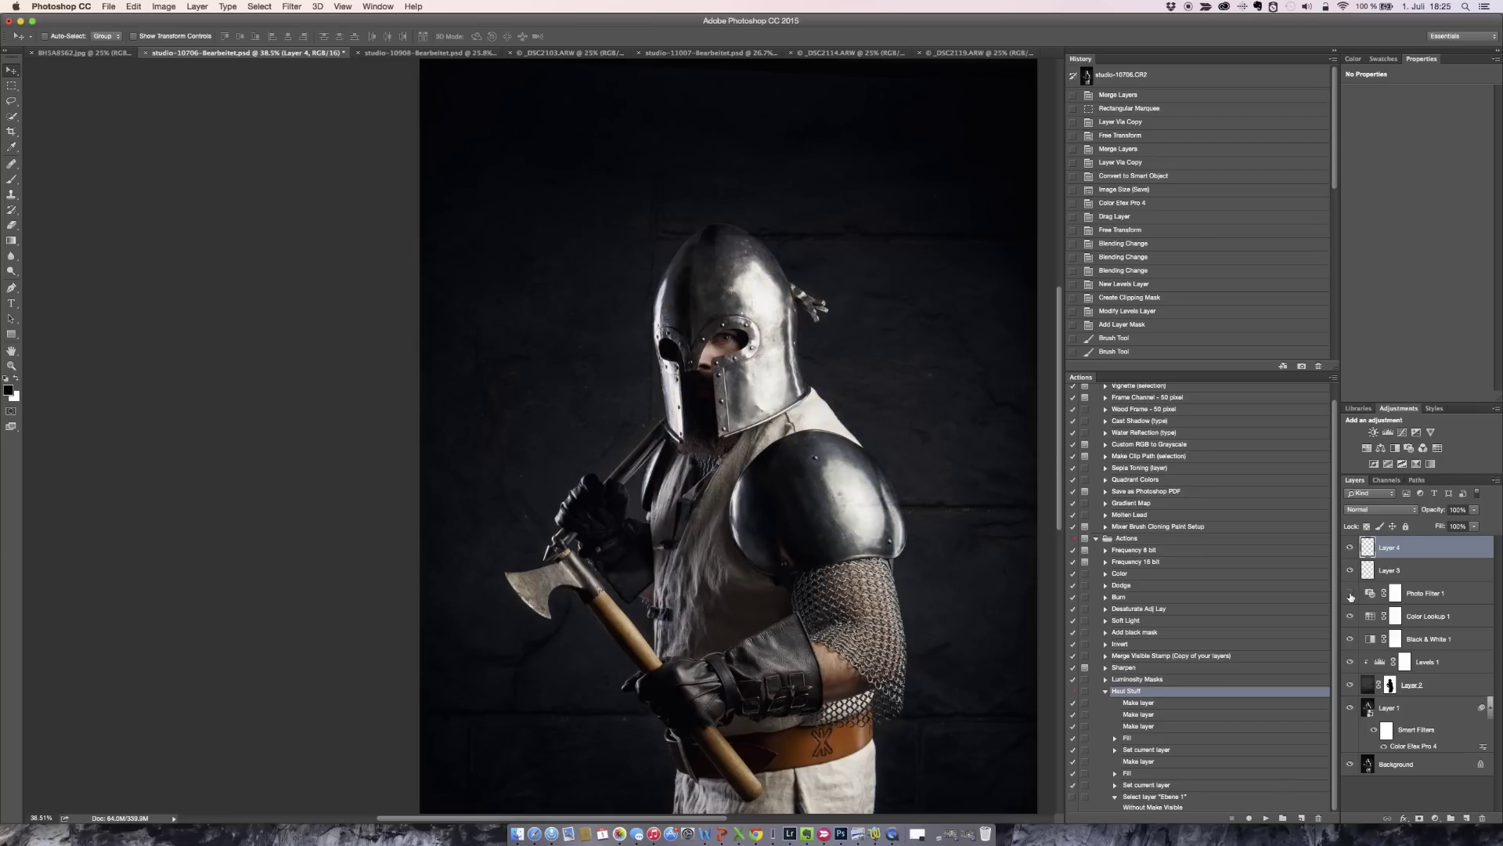
left_click(1349, 594)
left_click(291, 83)
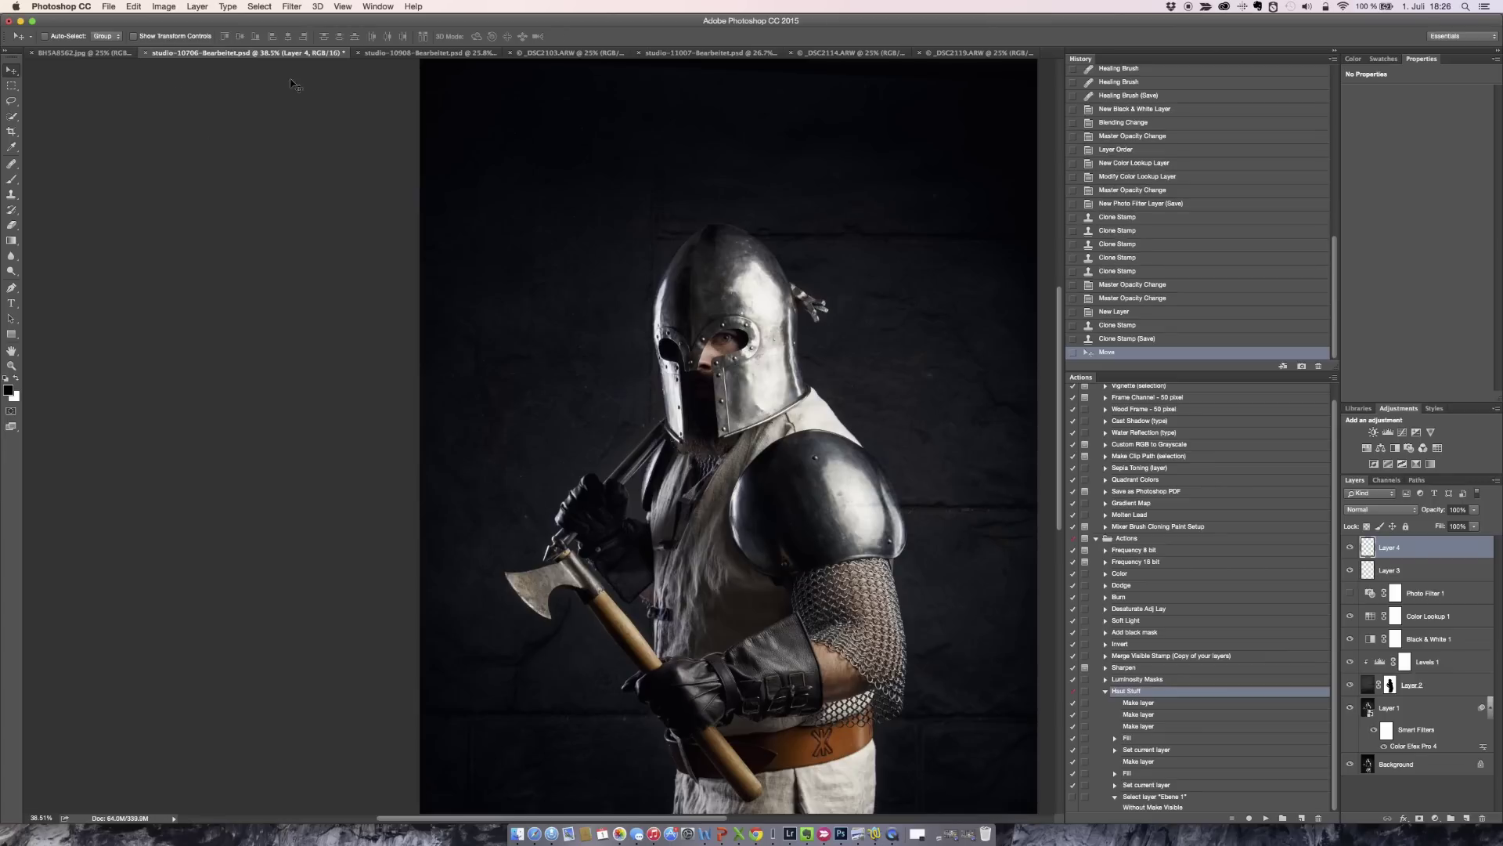
left_click(145, 55)
left_click(704, 274)
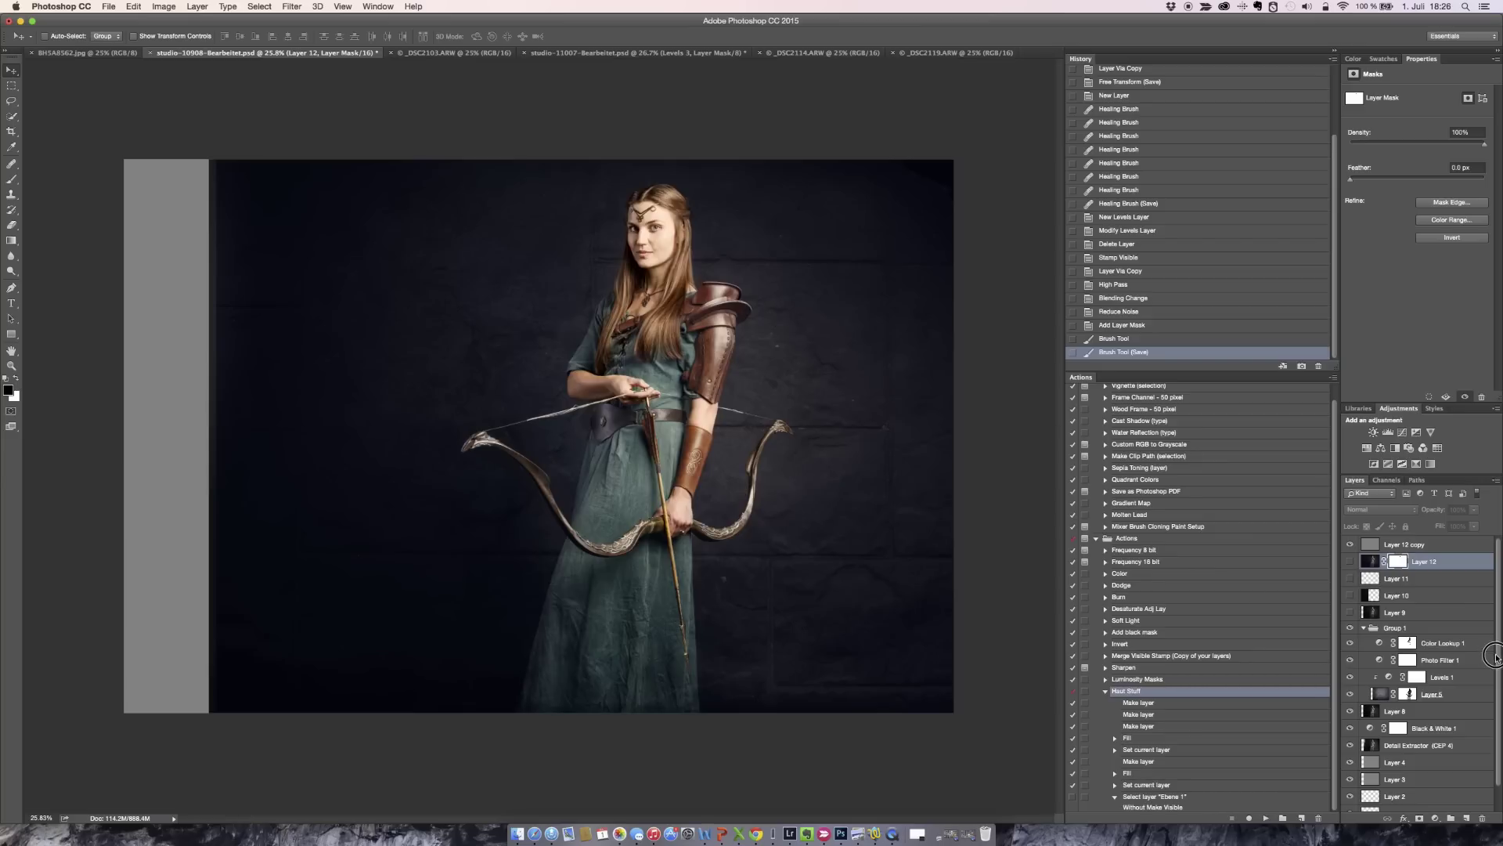
Alt-click Layer 0's eye so only the archer's original unretouched photo is visible
scroll(1493, 666, "down", 1)
scroll(1492, 667, "down", 1)
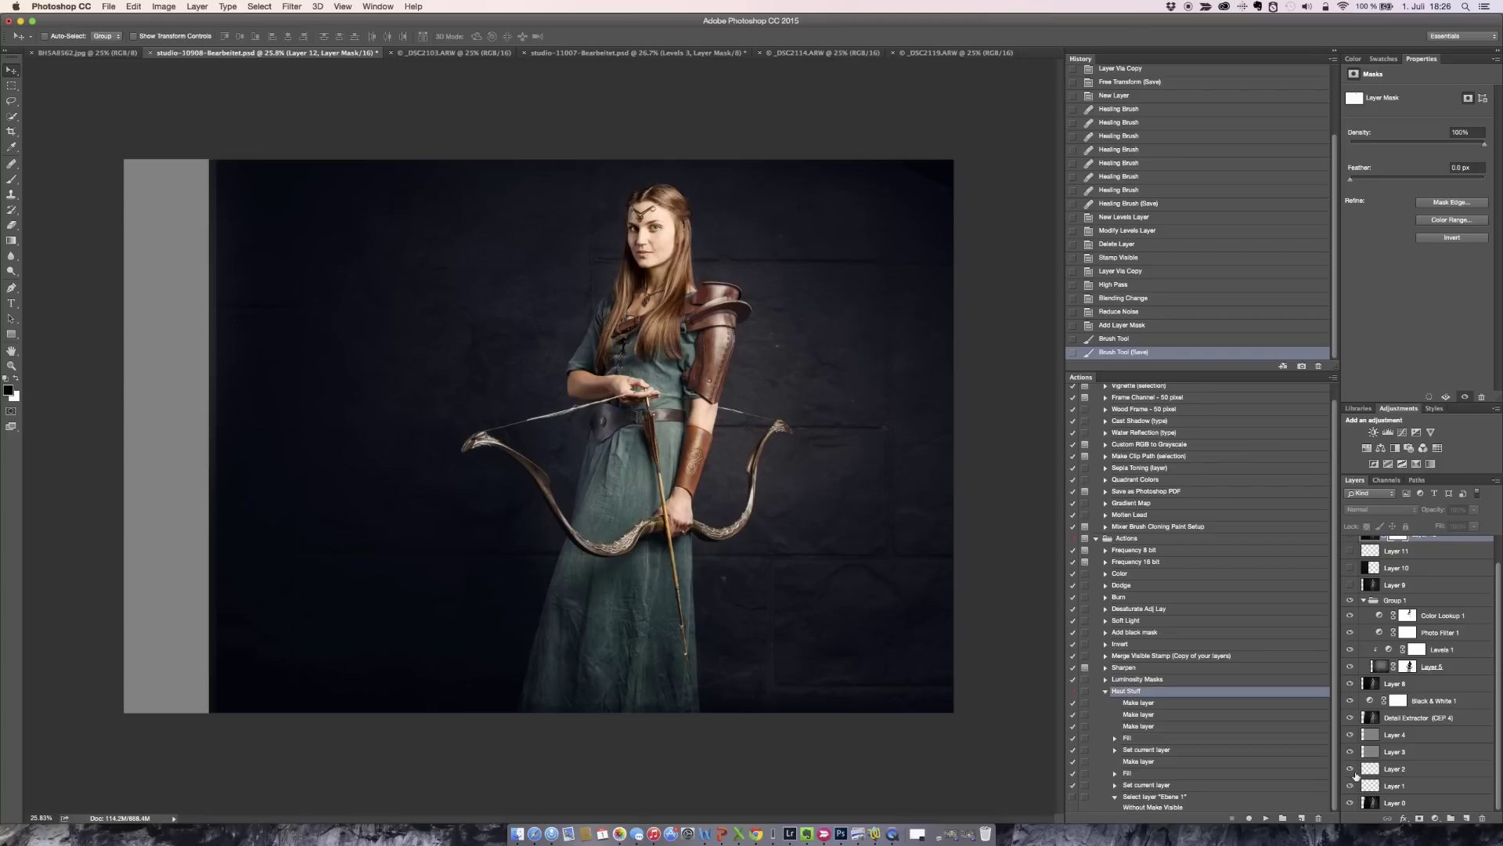
left_click(1351, 804, "alt")
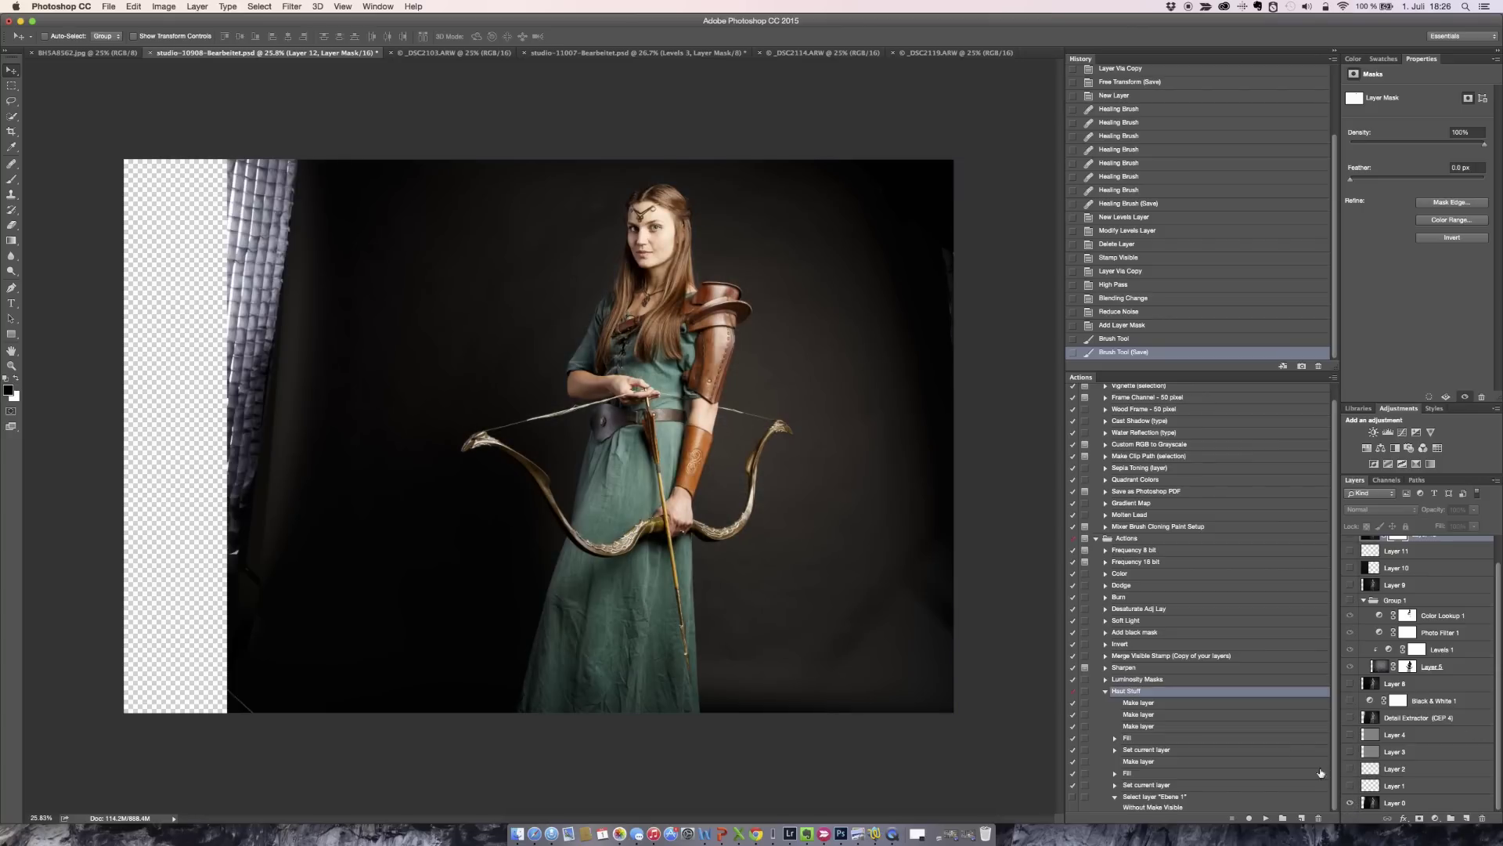